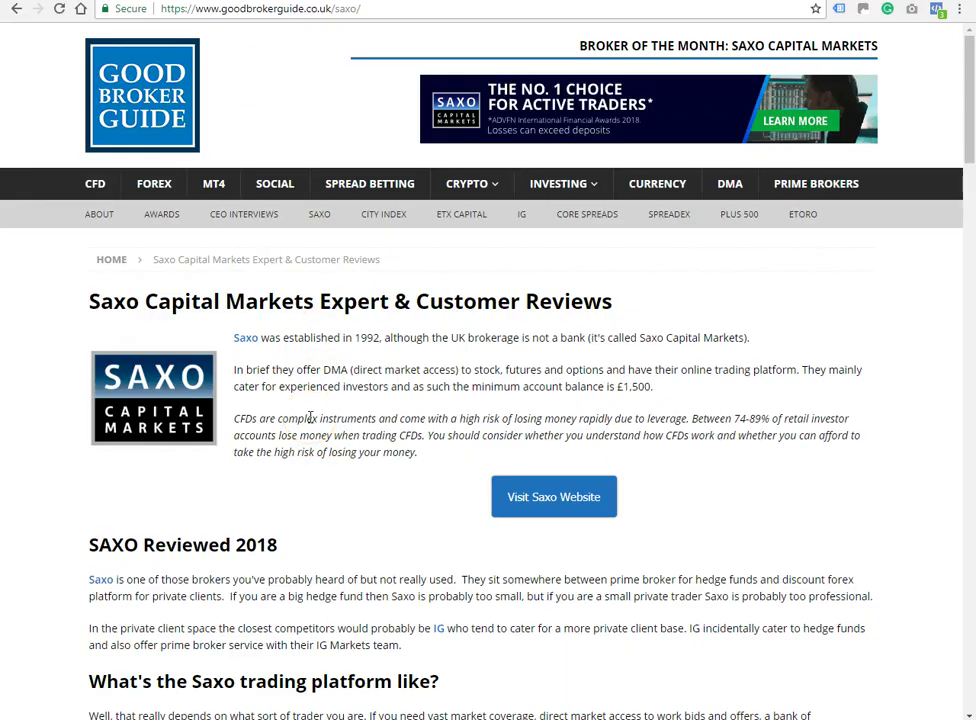
Scroll down to Saxo Client Reviews and open the Submit your review form.
{"action": "scroll", "coordinate": [270, 412], "scroll_direction": "down", "scroll_amount": 2}
{"action": "scroll", "coordinate": [270, 412], "scroll_direction": "down", "scroll_amount": 4}
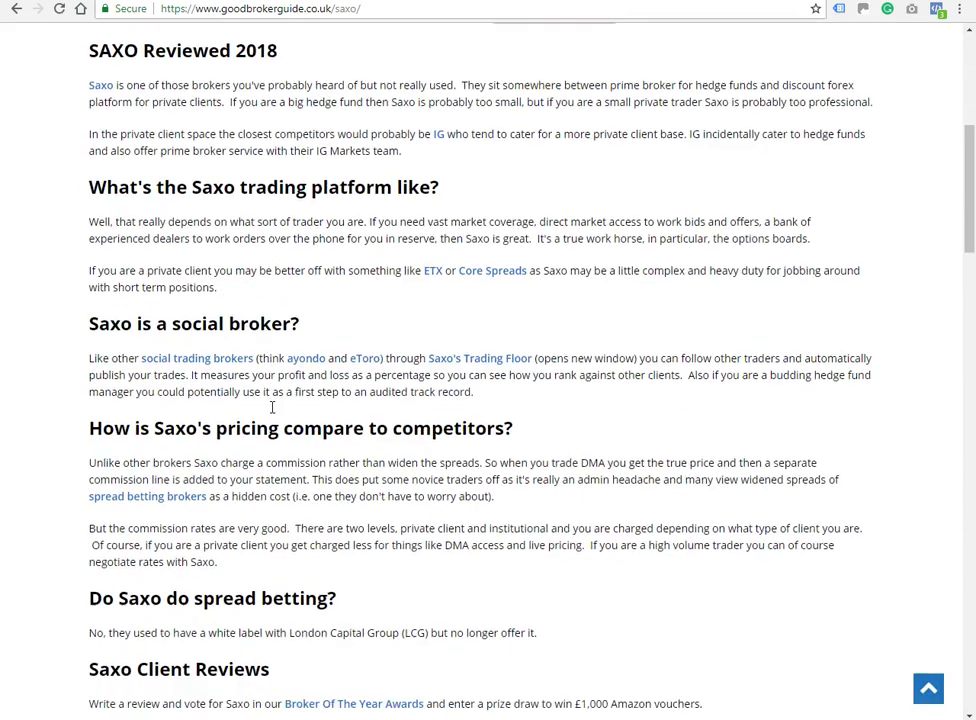
{"action": "scroll", "coordinate": [271, 407], "scroll_direction": "down", "scroll_amount": 2}
{"action": "scroll", "coordinate": [271, 407], "scroll_direction": "down", "scroll_amount": 3}
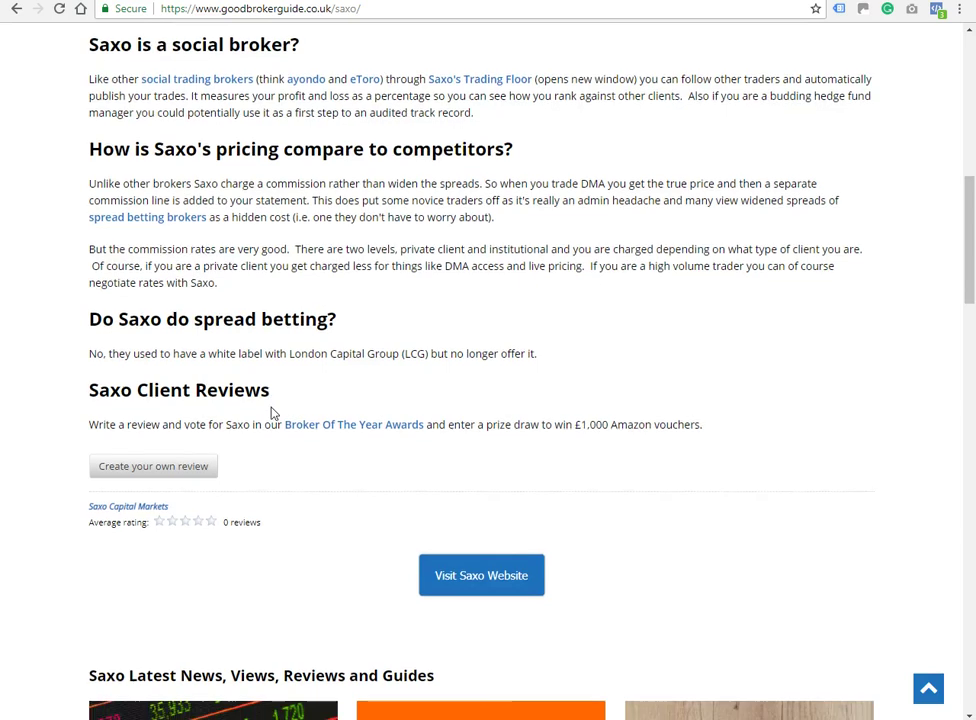
{"action": "scroll", "coordinate": [277, 408], "scroll_direction": "up", "scroll_amount": 2}
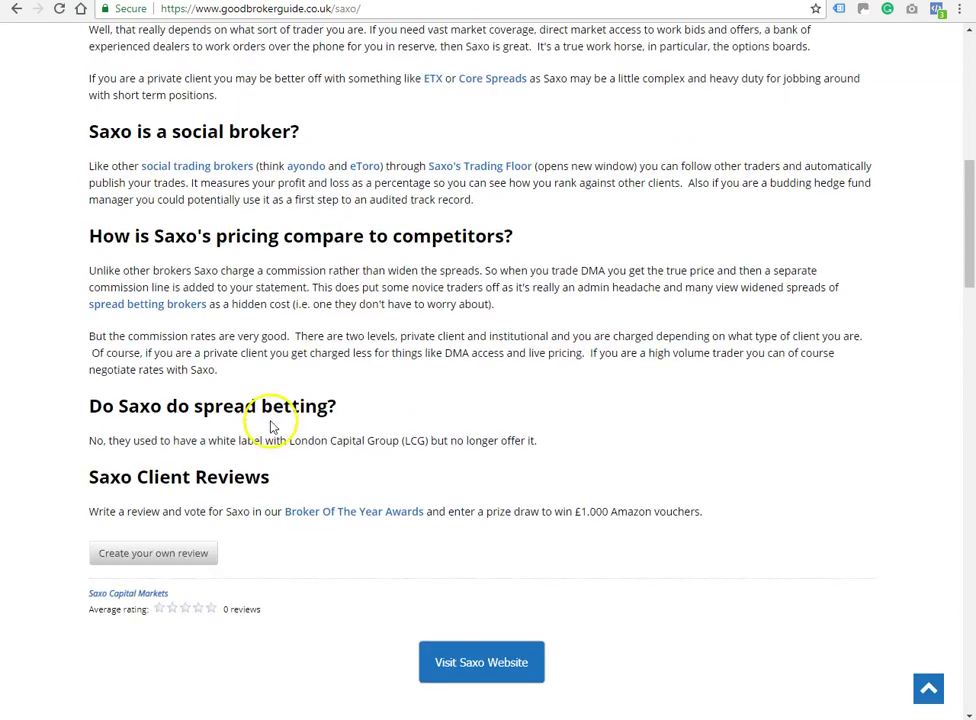
{"action": "left_click", "coordinate": [200, 553]}
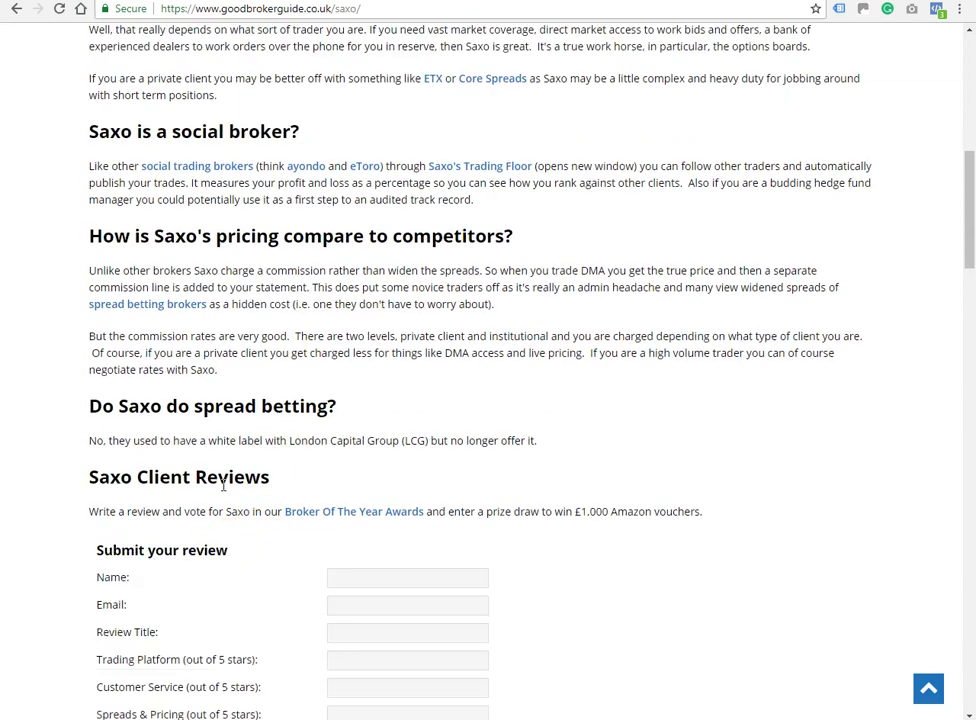
Highlight the platform and customer service rating criteria on the review form, then scroll through it.
{"action": "left_click_drag", "start_coordinate": [101, 355], "coordinate": [256, 379]}
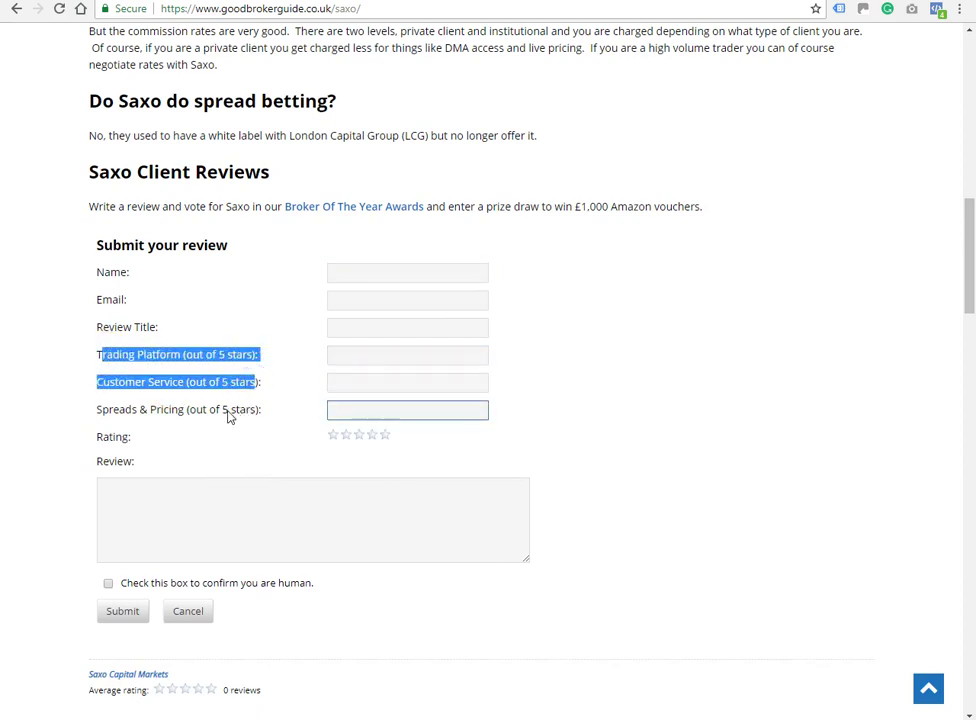
{"action": "left_click", "coordinate": [234, 411]}
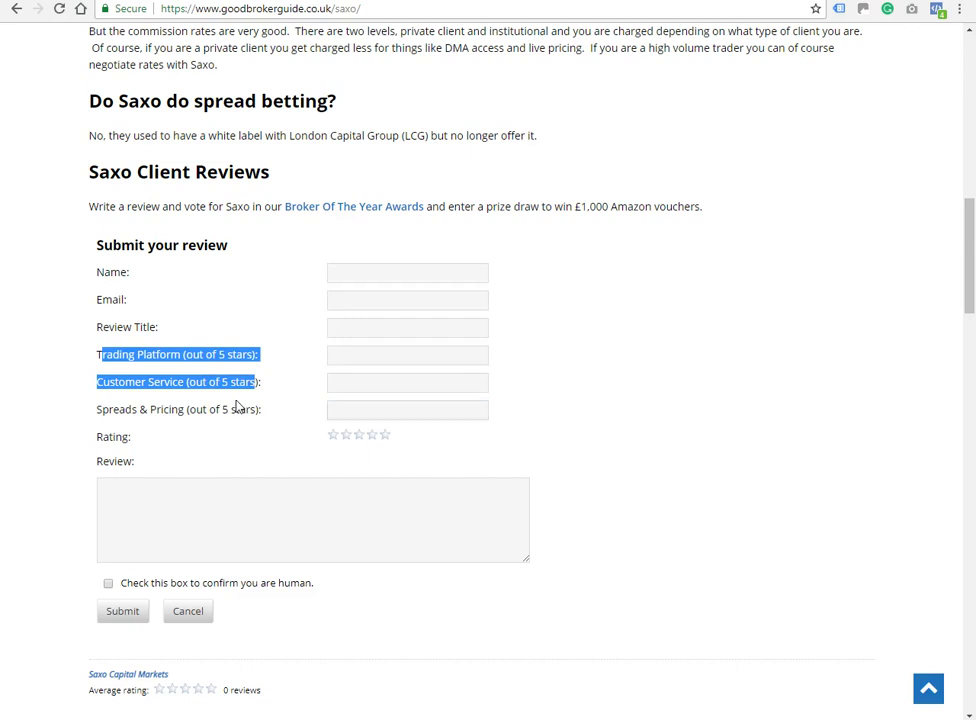
{"action": "mouse_move", "coordinate": [237, 405]}
{"action": "left_mouse_down"}
{"action": "mouse_move", "coordinate": [237, 322]}
{"action": "mouse_move", "coordinate": [246, 411]}
{"action": "left_mouse_up"}
{"action": "scroll", "coordinate": [246, 405], "scroll_direction": "down", "scroll_amount": 1}
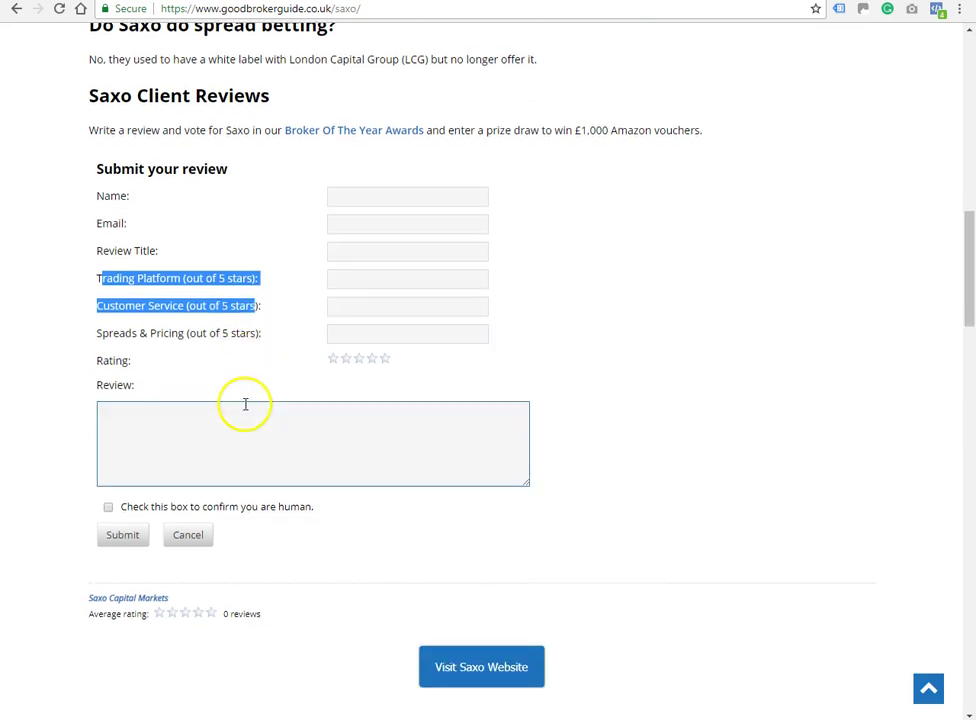
{"action": "scroll", "coordinate": [246, 405], "scroll_direction": "up", "scroll_amount": 7}
{"action": "scroll", "coordinate": [246, 408], "scroll_direction": "down", "scroll_amount": 12}
{"action": "scroll", "coordinate": [248, 410], "scroll_direction": "down", "scroll_amount": 4}
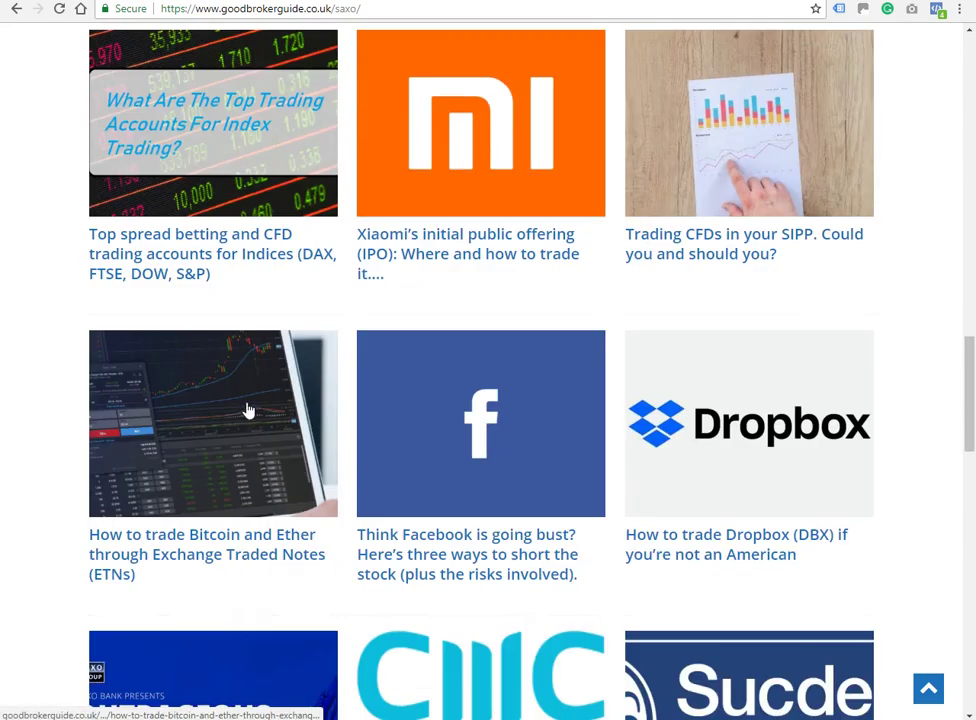
{"action": "scroll", "coordinate": [248, 410], "scroll_direction": "up", "scroll_amount": 8}
{"action": "scroll", "coordinate": [248, 405], "scroll_direction": "up", "scroll_amount": 10}
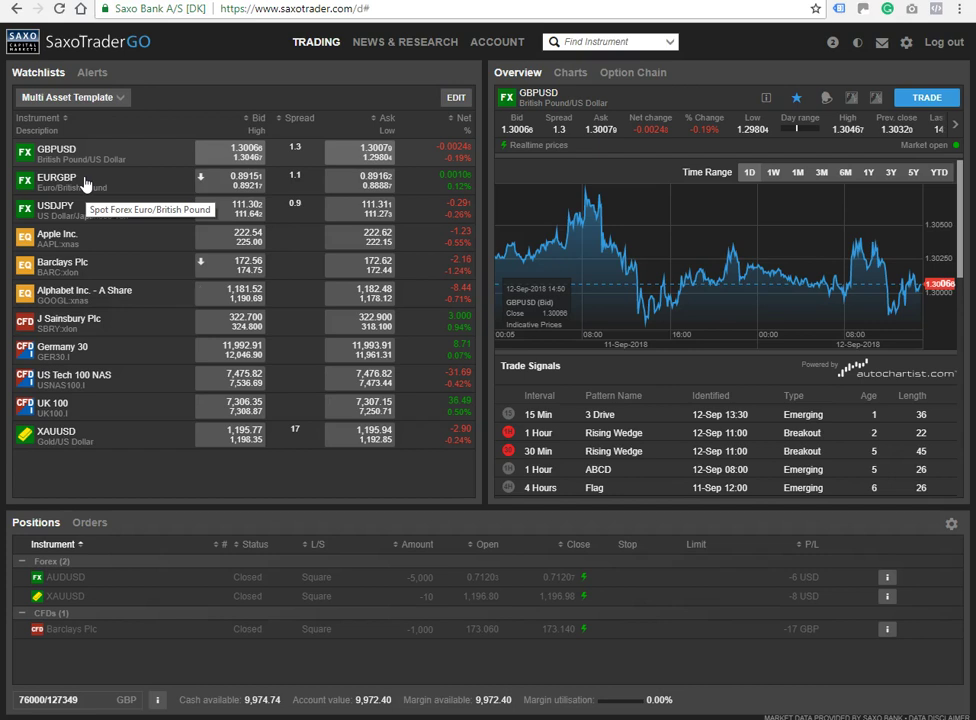
View each instrument's overview, from GBPUSD through Apple, Alphabet, Germany 30 and UK 100 to XAUUSD.
{"action": "left_click", "coordinate": [58, 162]}
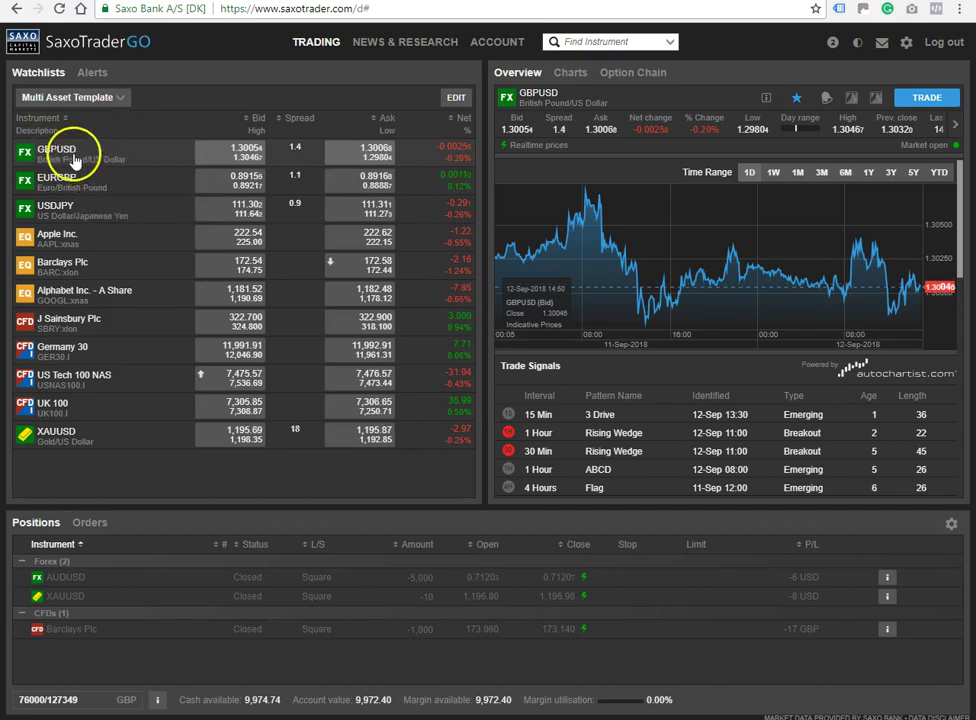
{"action": "left_click", "coordinate": [72, 180]}
{"action": "left_click", "coordinate": [74, 210]}
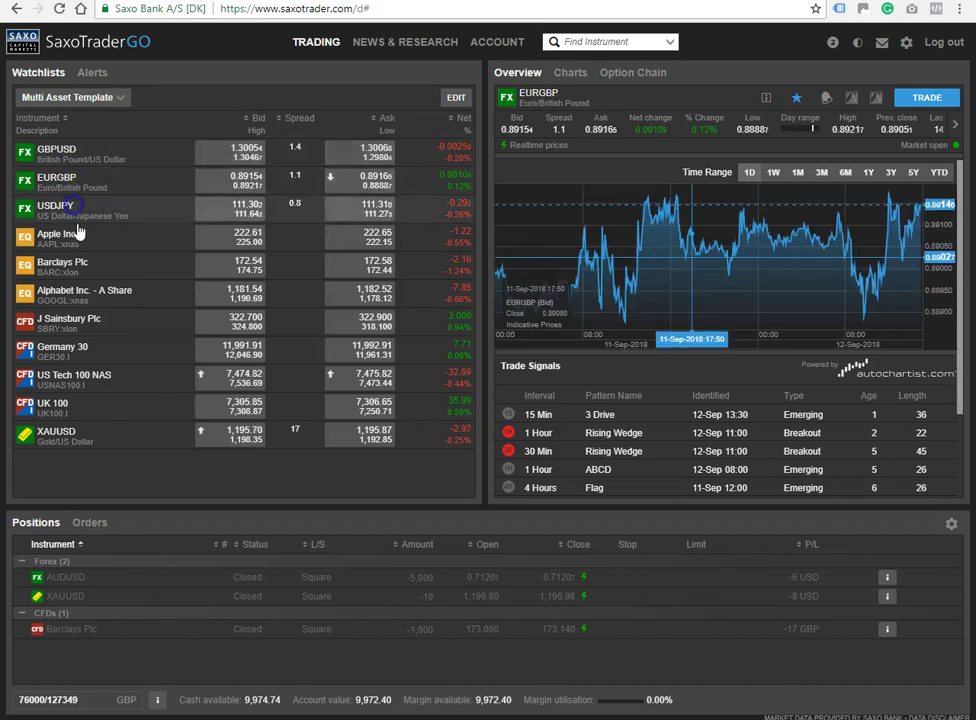
{"action": "left_click", "coordinate": [72, 260]}
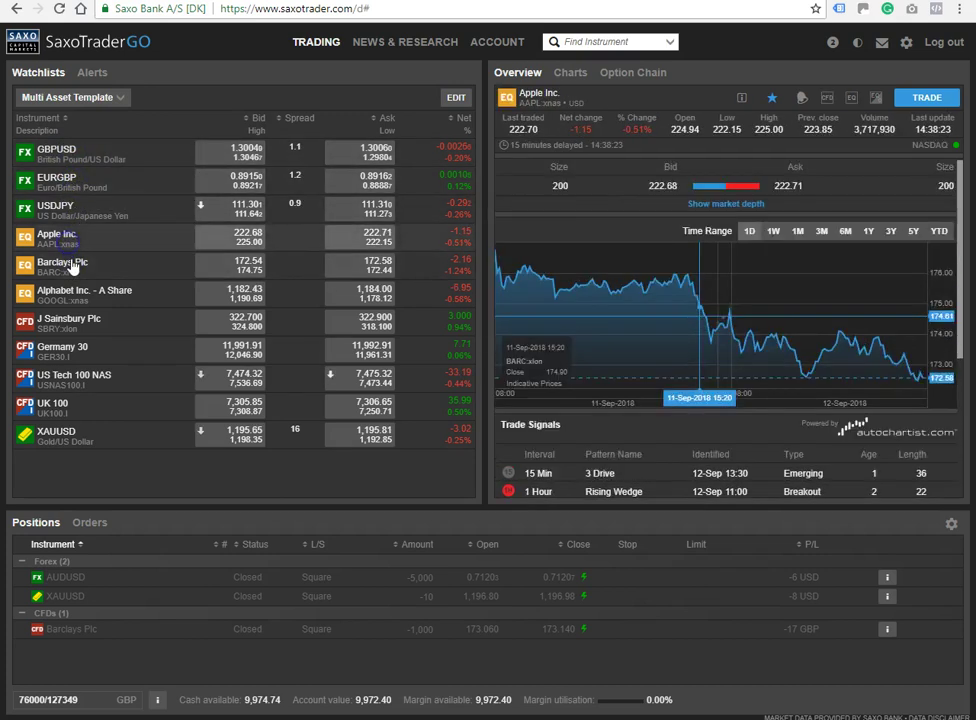
{"action": "left_click", "coordinate": [73, 292]}
{"action": "left_click", "coordinate": [80, 322]}
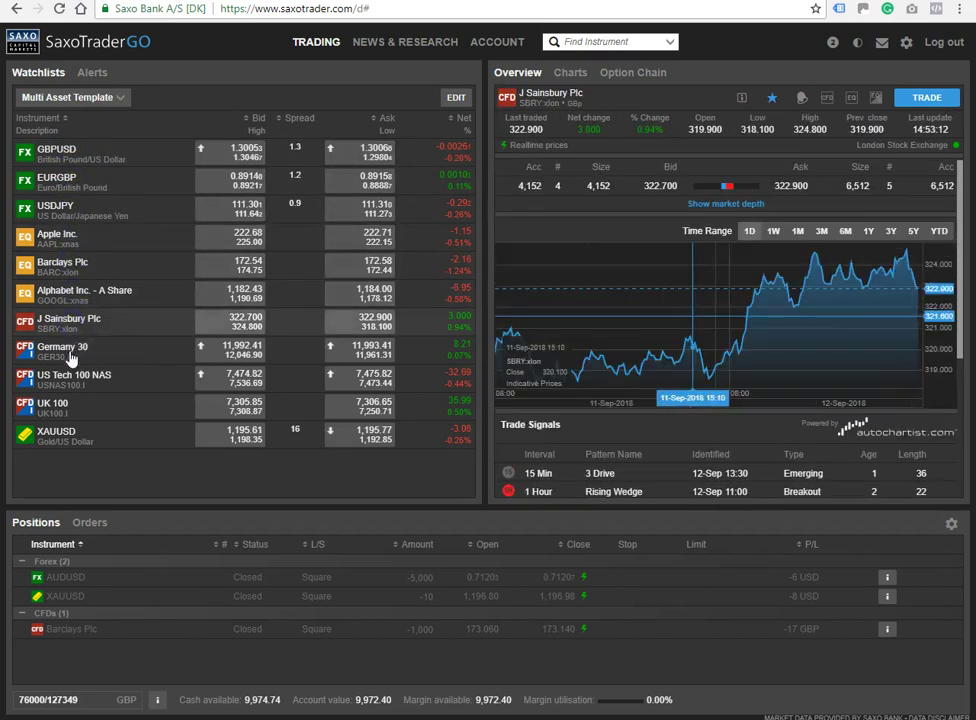
{"action": "left_click", "coordinate": [72, 352]}
{"action": "left_click", "coordinate": [70, 377]}
{"action": "left_click", "coordinate": [65, 405]}
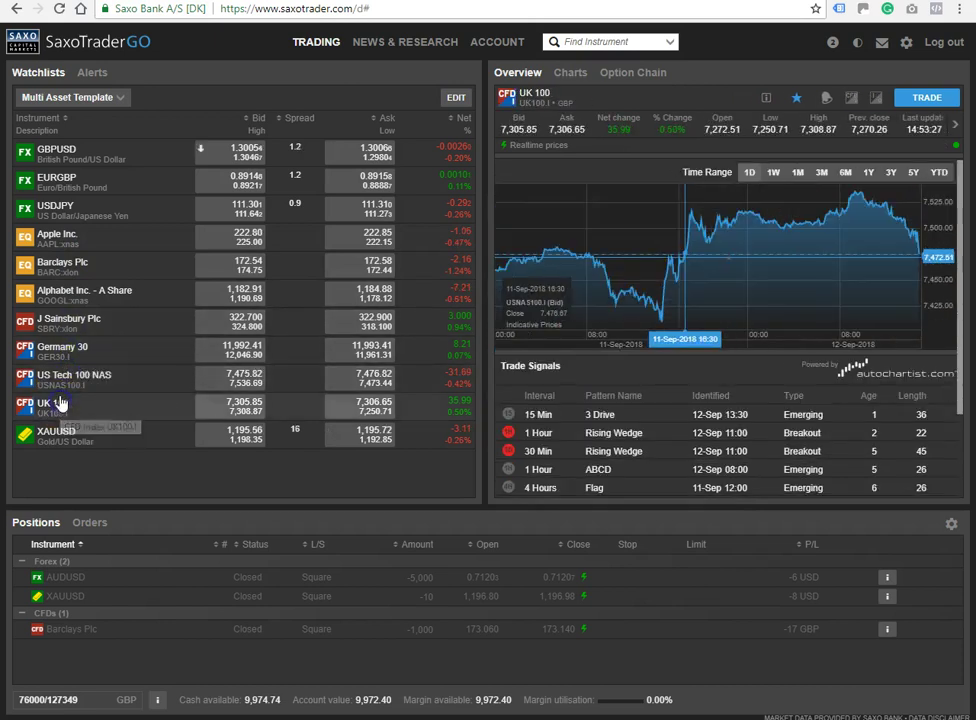
{"action": "left_click", "coordinate": [62, 434]}
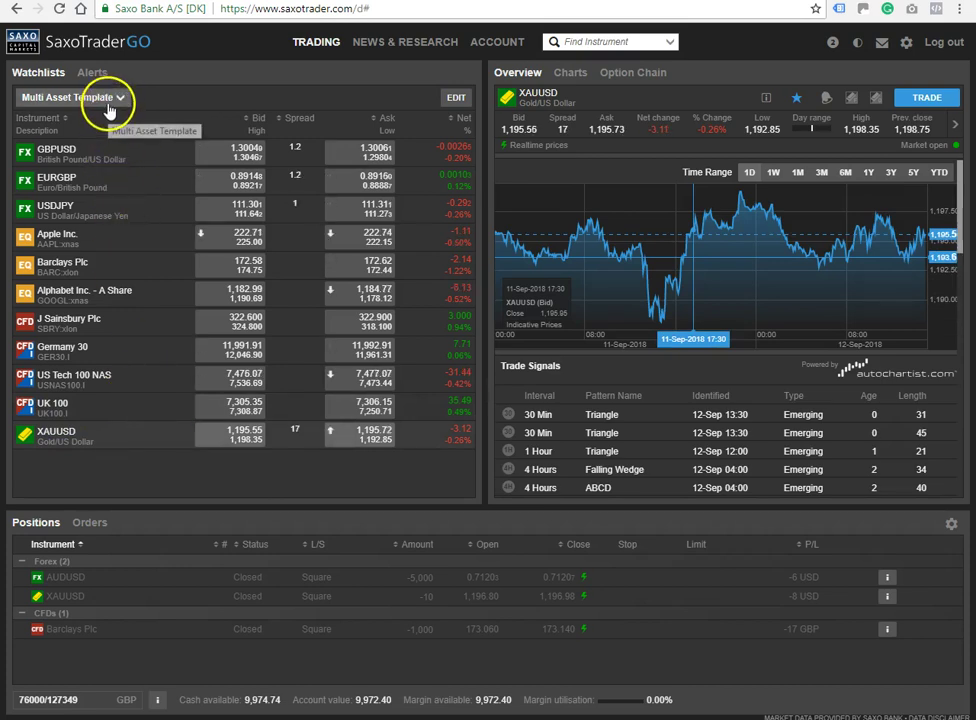
Switch the watchlist to CFDs by region > CFDs US.
{"action": "left_click", "coordinate": [111, 102]}
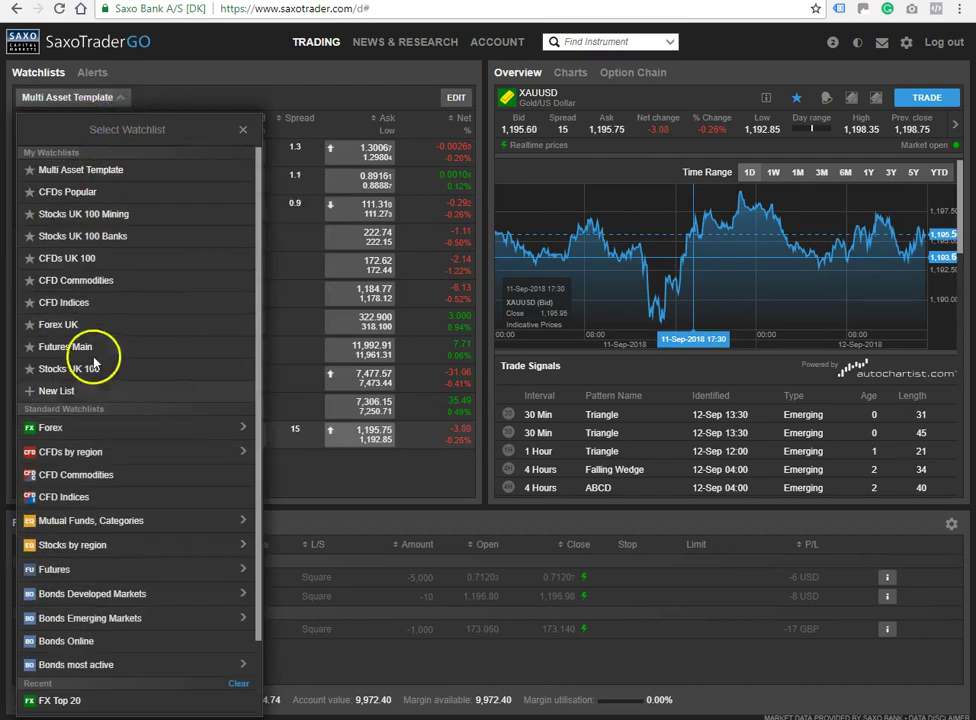
{"action": "left_click", "coordinate": [76, 450]}
{"action": "left_click", "coordinate": [66, 244]}
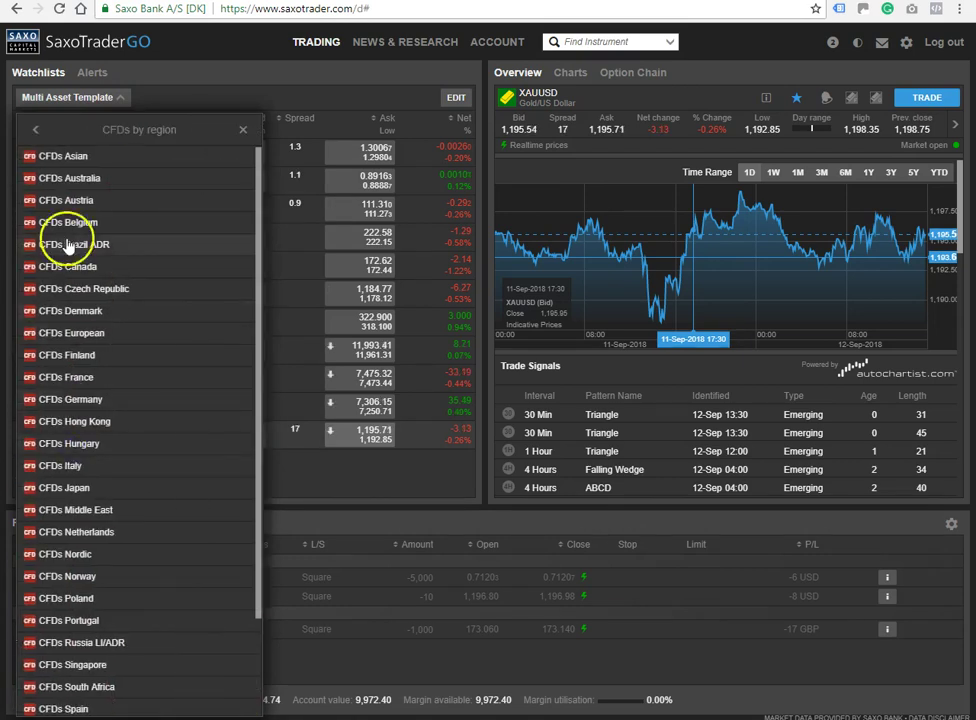
{"action": "scroll", "coordinate": [48, 381], "scroll_direction": "down", "scroll_amount": 2}
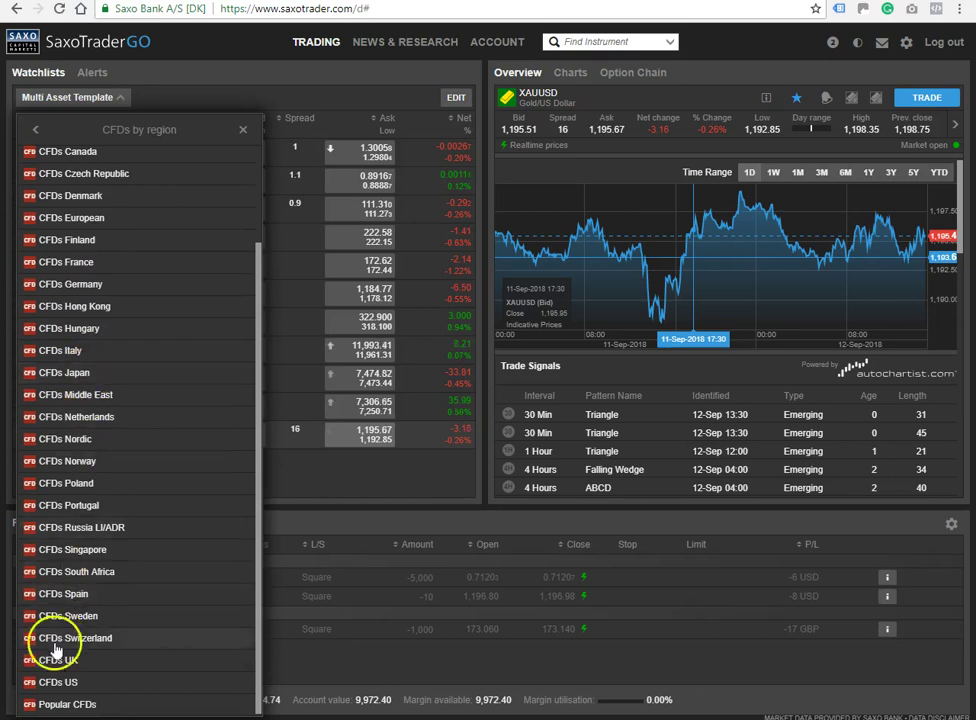
{"action": "left_click", "coordinate": [58, 682]}
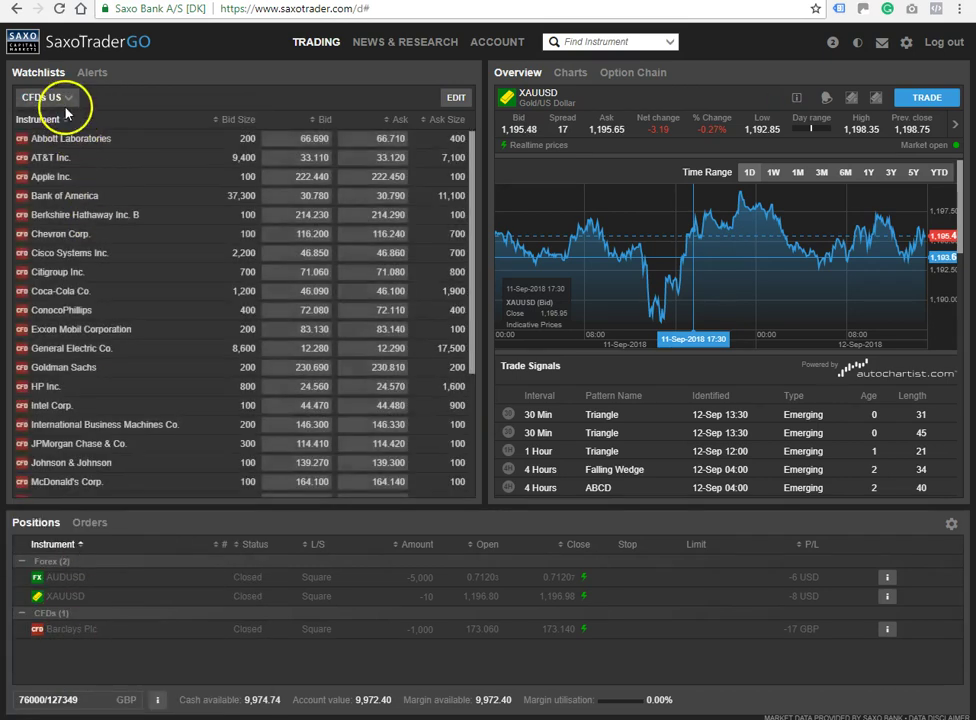
Change the watchlist to CFD Commodities and scroll through its instruments.
{"action": "left_click", "coordinate": [64, 104]}
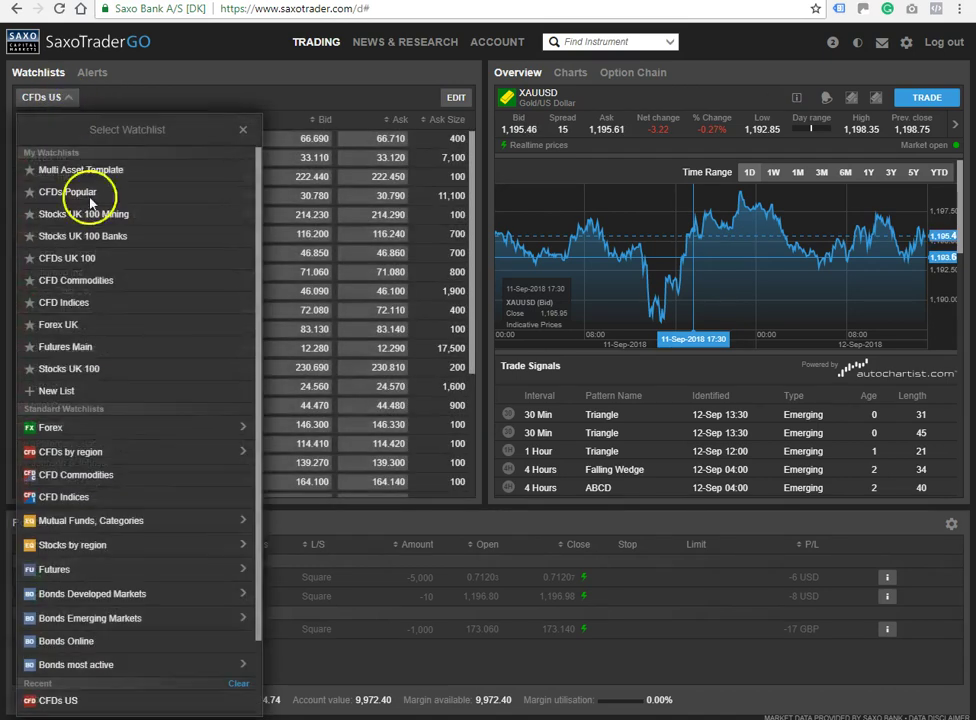
{"action": "left_click", "coordinate": [80, 477]}
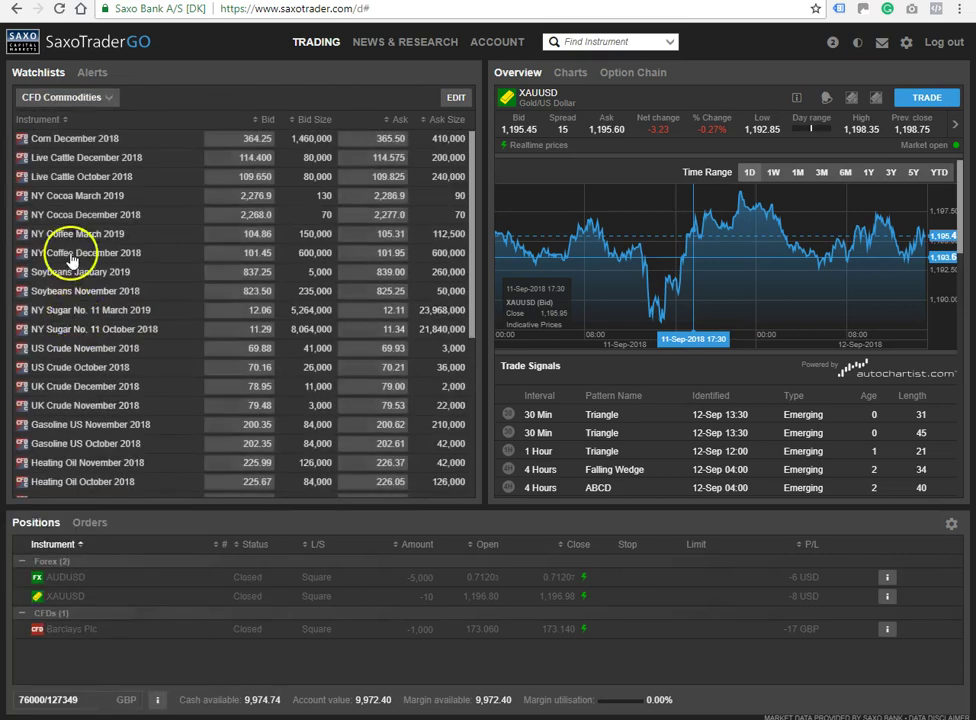
{"action": "scroll", "coordinate": [80, 316], "scroll_direction": "down", "scroll_amount": 3}
{"action": "scroll", "coordinate": [83, 322], "scroll_direction": "down", "scroll_amount": 3}
{"action": "scroll", "coordinate": [98, 420], "scroll_direction": "up", "scroll_amount": 6}
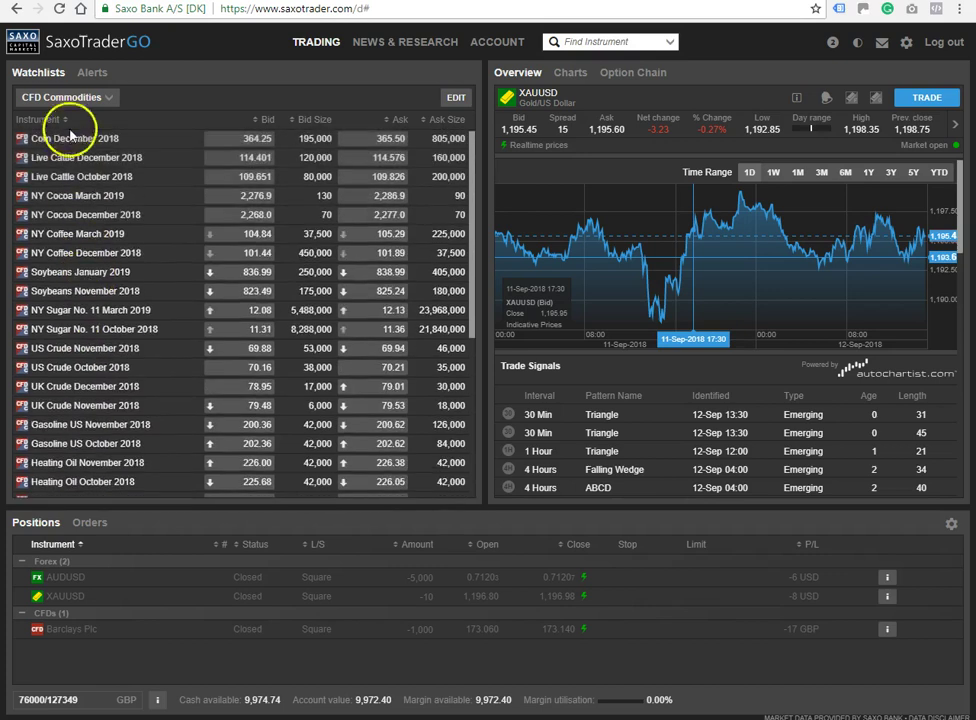
Change the watchlist to CFD Indices and scroll through its instruments.
{"action": "left_click", "coordinate": [68, 100]}
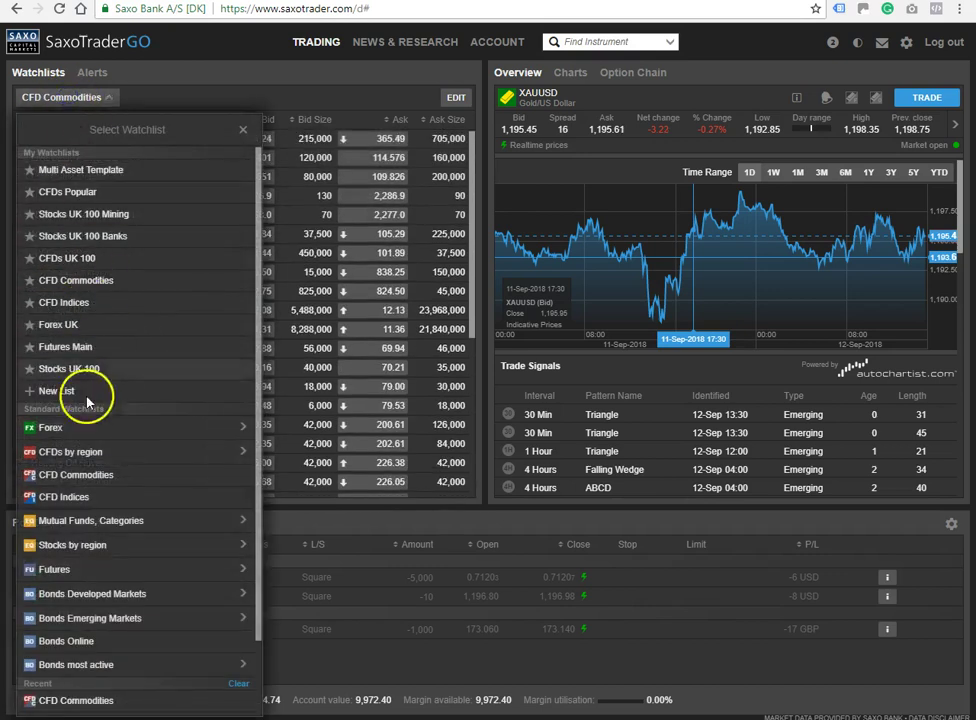
{"action": "left_click", "coordinate": [71, 505]}
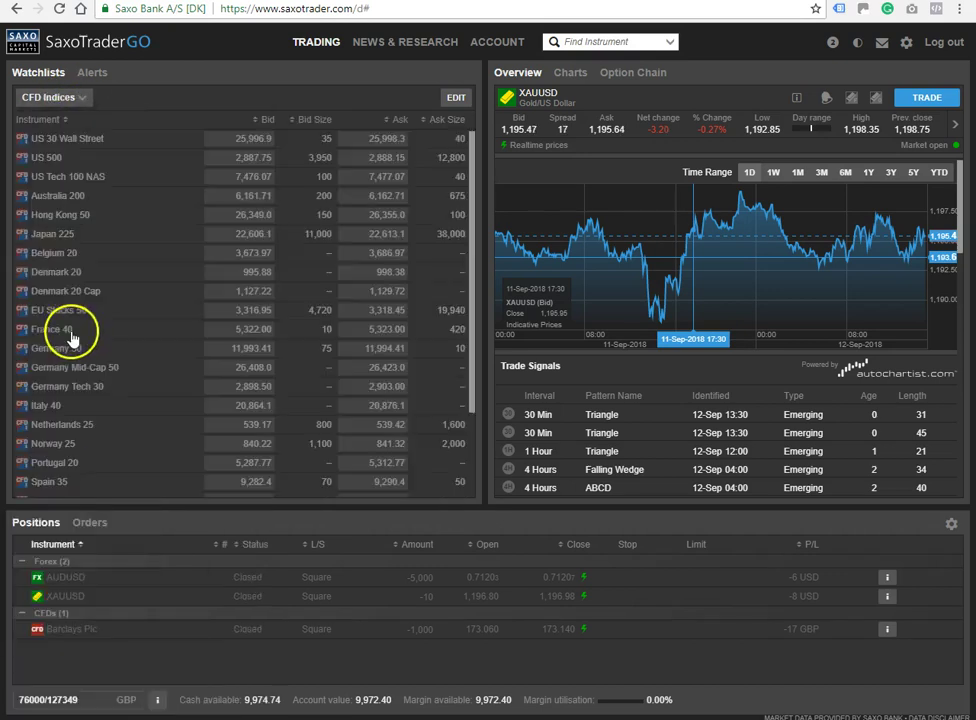
{"action": "scroll", "coordinate": [85, 350], "scroll_direction": "down", "scroll_amount": 3}
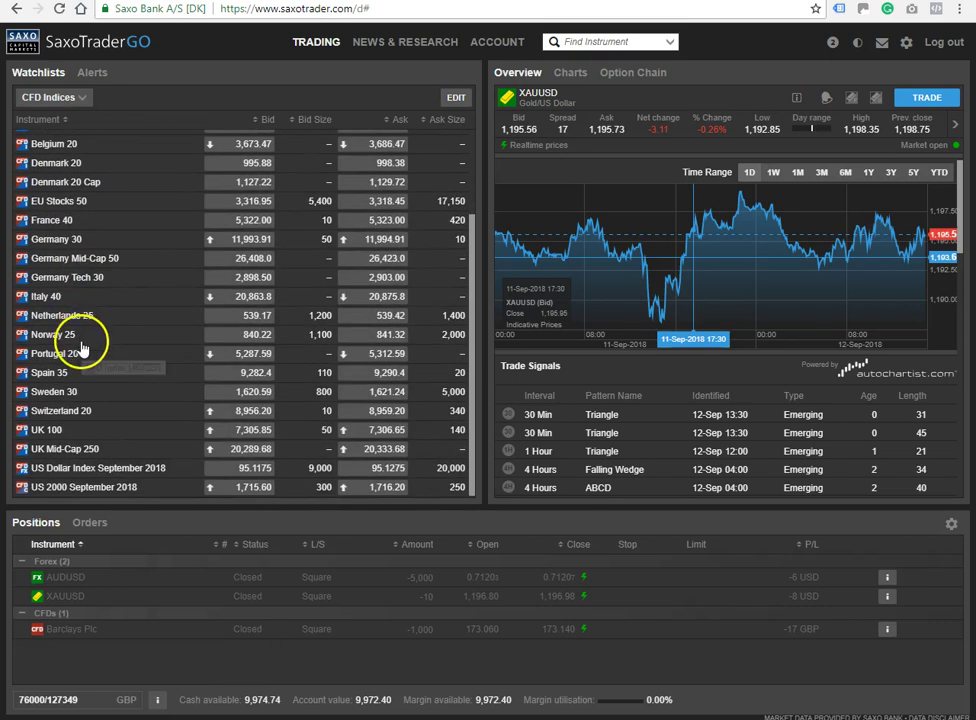
{"action": "scroll", "coordinate": [88, 458], "scroll_direction": "up", "scroll_amount": 3}
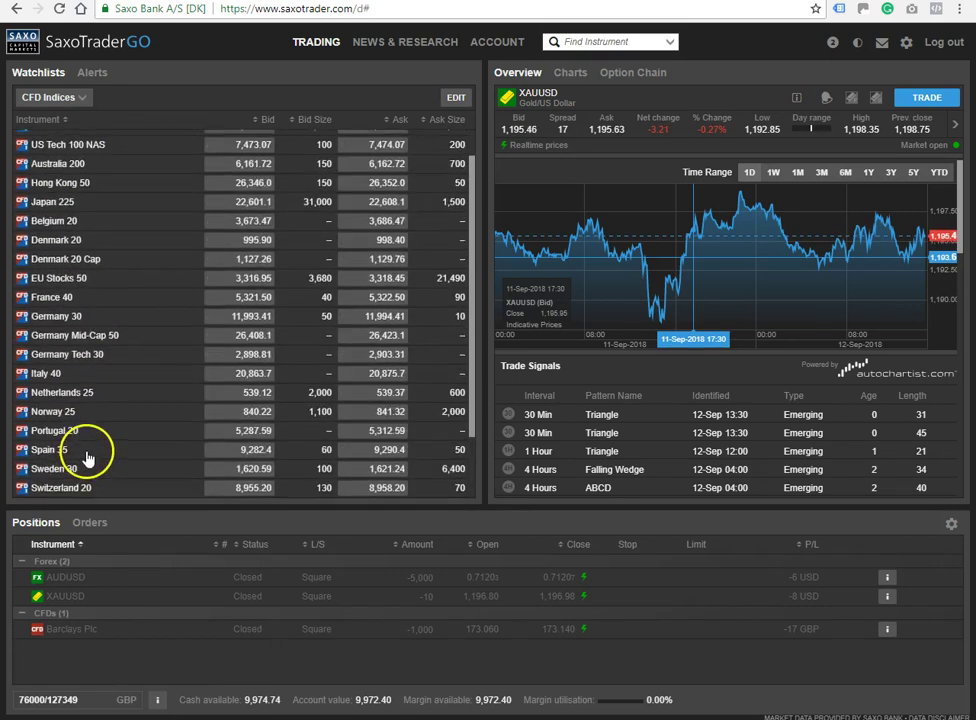
{"action": "left_click", "coordinate": [60, 97]}
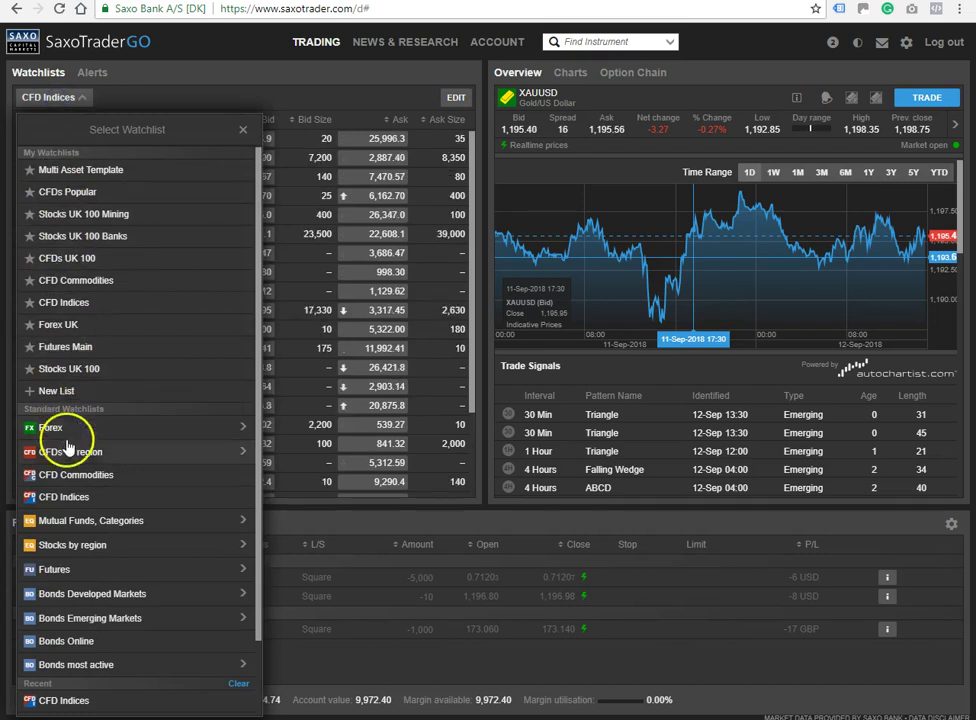
On the Saxo review page, repeatedly highlight the CFD risk-warning paragraph about losing money.
{"action": "left_click", "coordinate": [165, 3]}
{"action": "scroll", "coordinate": [338, 338], "scroll_direction": "up", "scroll_amount": 1}
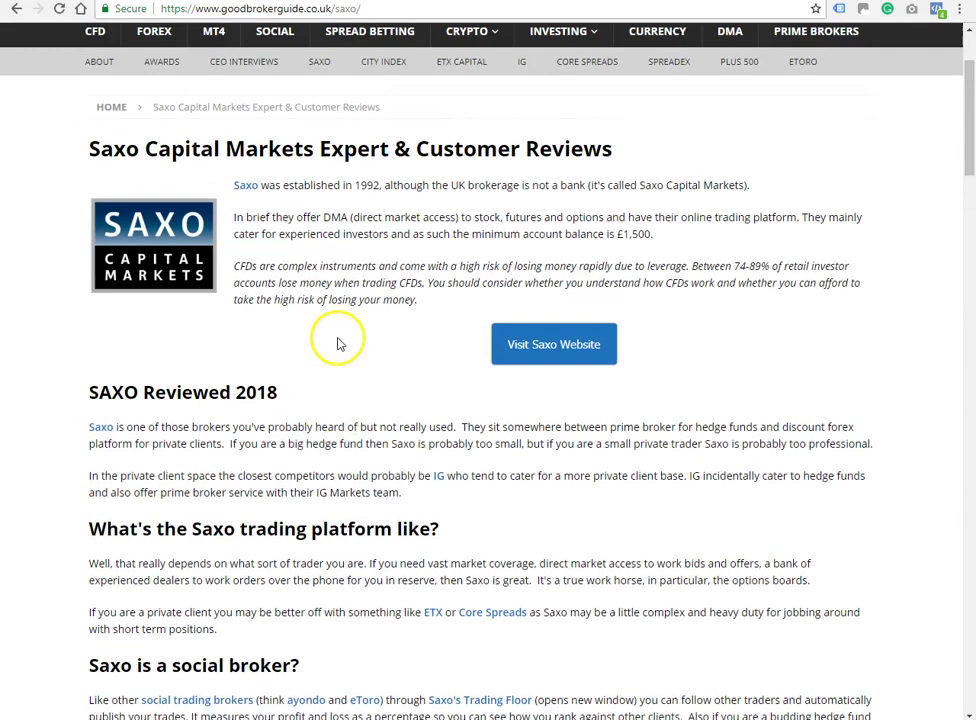
{"action": "left_click_drag", "start_coordinate": [428, 308], "coordinate": [234, 266]}
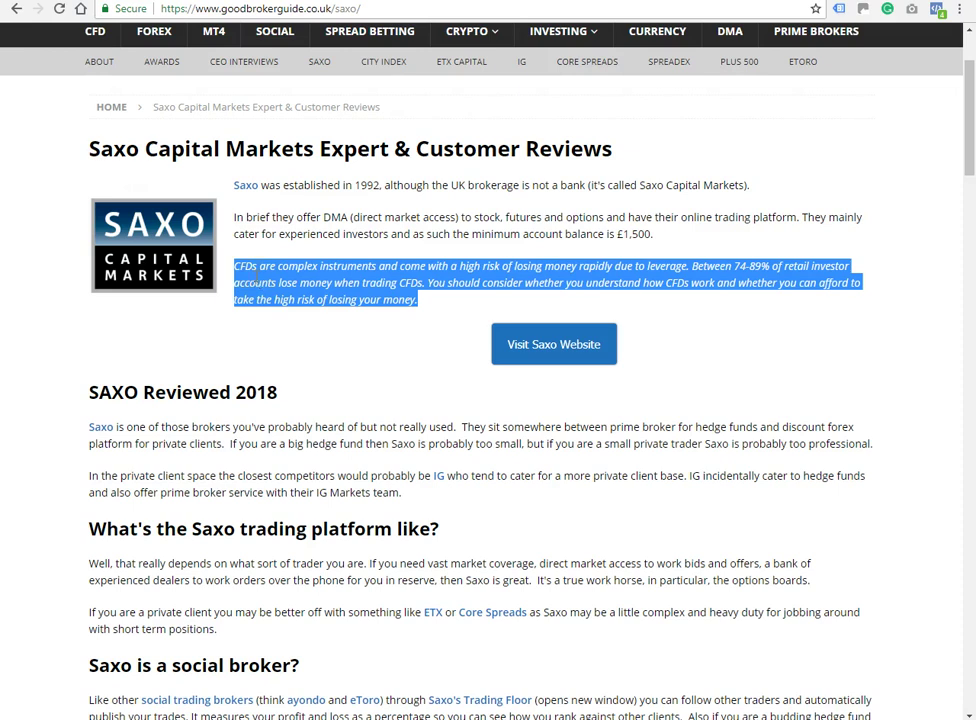
{"action": "left_click_drag", "start_coordinate": [246, 266], "coordinate": [342, 303]}
{"action": "left_click", "coordinate": [355, 287]}
{"action": "left_click_drag", "start_coordinate": [405, 299], "coordinate": [353, 284]}
{"action": "left_click", "coordinate": [350, 284]}
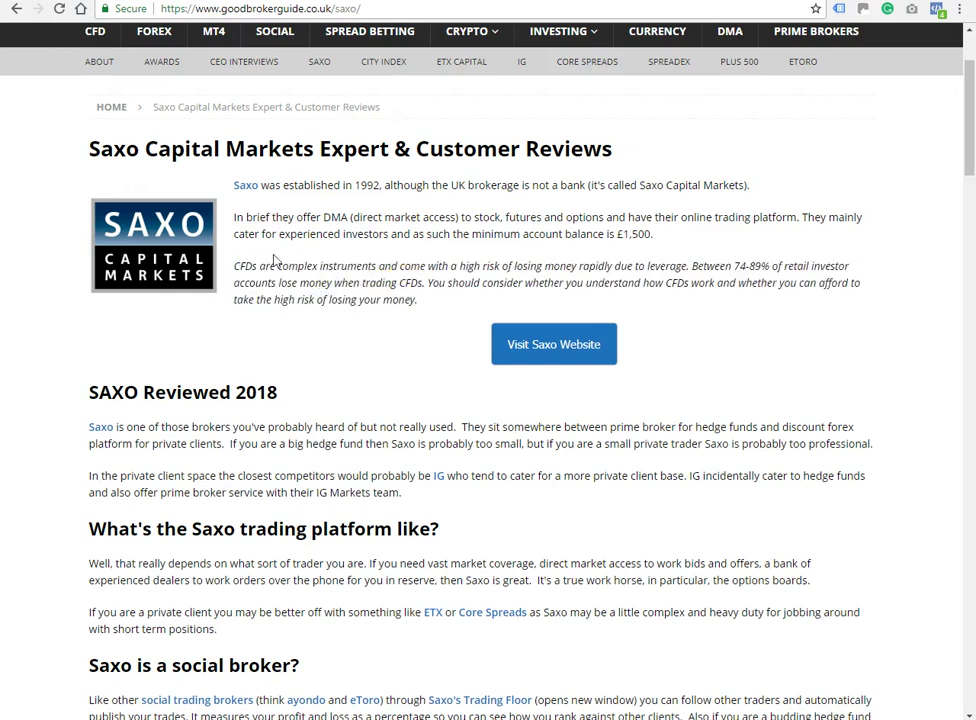
{"action": "mouse_move", "coordinate": [229, 257]}
{"action": "left_mouse_down"}
{"action": "mouse_move", "coordinate": [383, 296]}
{"action": "mouse_move", "coordinate": [242, 266]}
{"action": "left_mouse_up"}
{"action": "left_click", "coordinate": [235, 264]}
{"action": "left_click", "coordinate": [375, 279]}
{"action": "left_click_drag", "start_coordinate": [422, 308], "coordinate": [245, 266]}
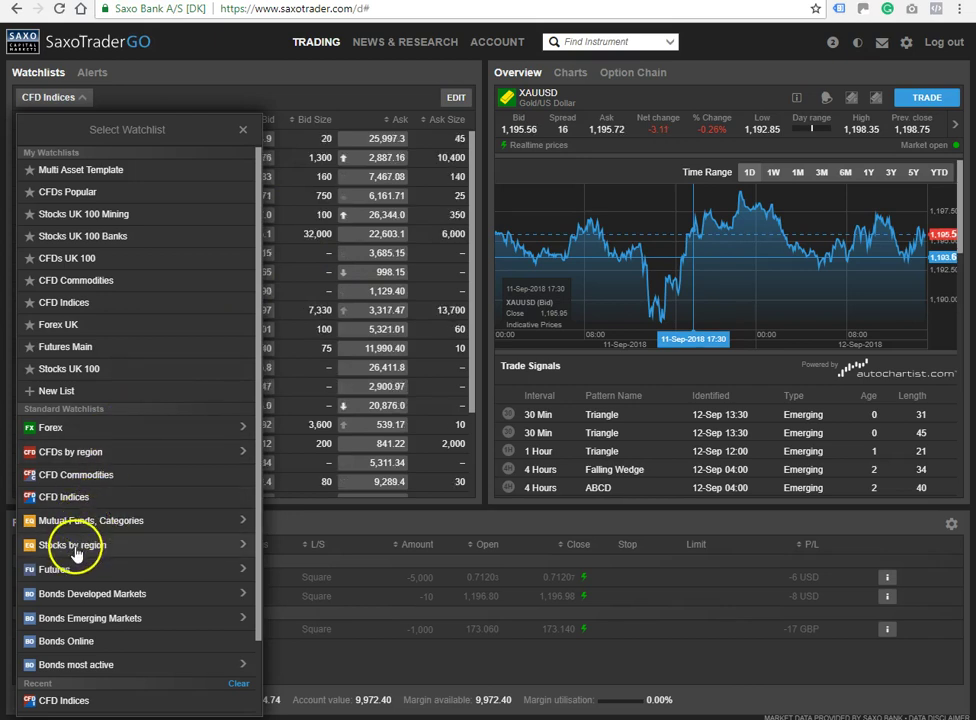
Load Stocks UK, show Ashtead Group Plc, and expand then collapse its market depth.
{"action": "left_click", "coordinate": [75, 548]}
{"action": "scroll", "coordinate": [105, 450], "scroll_direction": "down", "scroll_amount": 2}
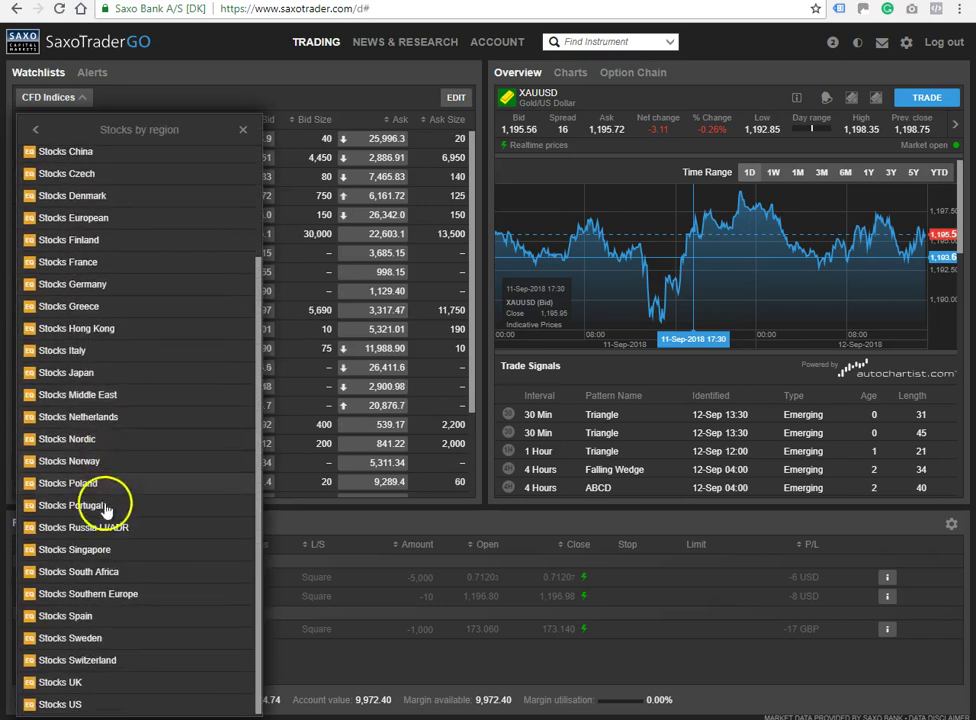
{"action": "left_click", "coordinate": [86, 681]}
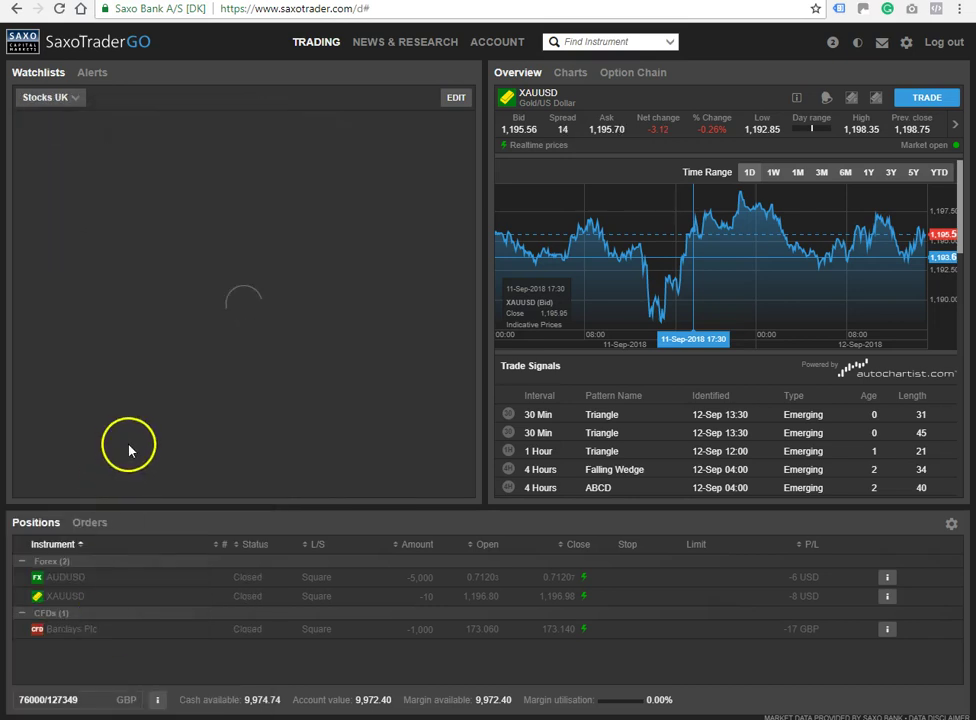
{"action": "left_click", "coordinate": [63, 222]}
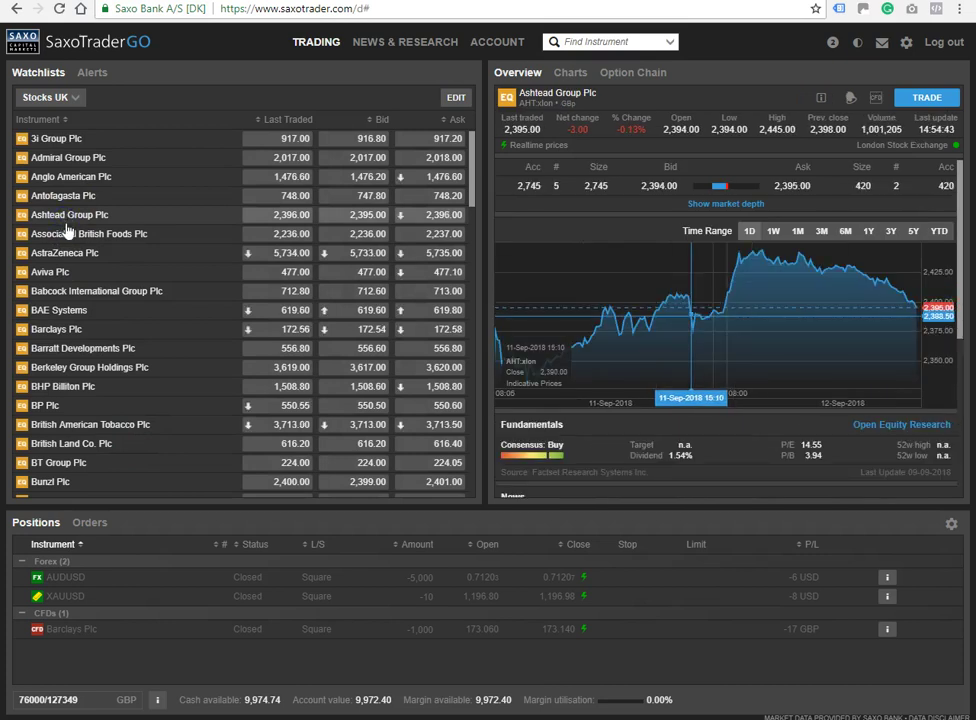
{"action": "left_click", "coordinate": [725, 204]}
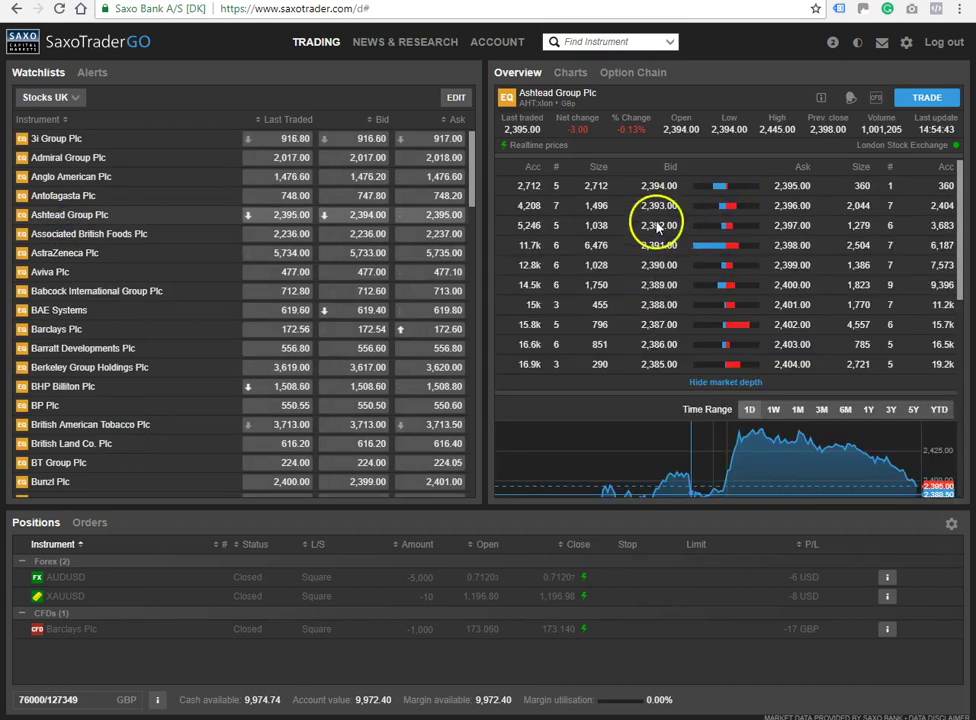
{"action": "left_click", "coordinate": [725, 382]}
Load the Futures > Futures Commodities watchlist, reselecting it from recently used lists.
{"action": "left_click", "coordinate": [74, 104]}
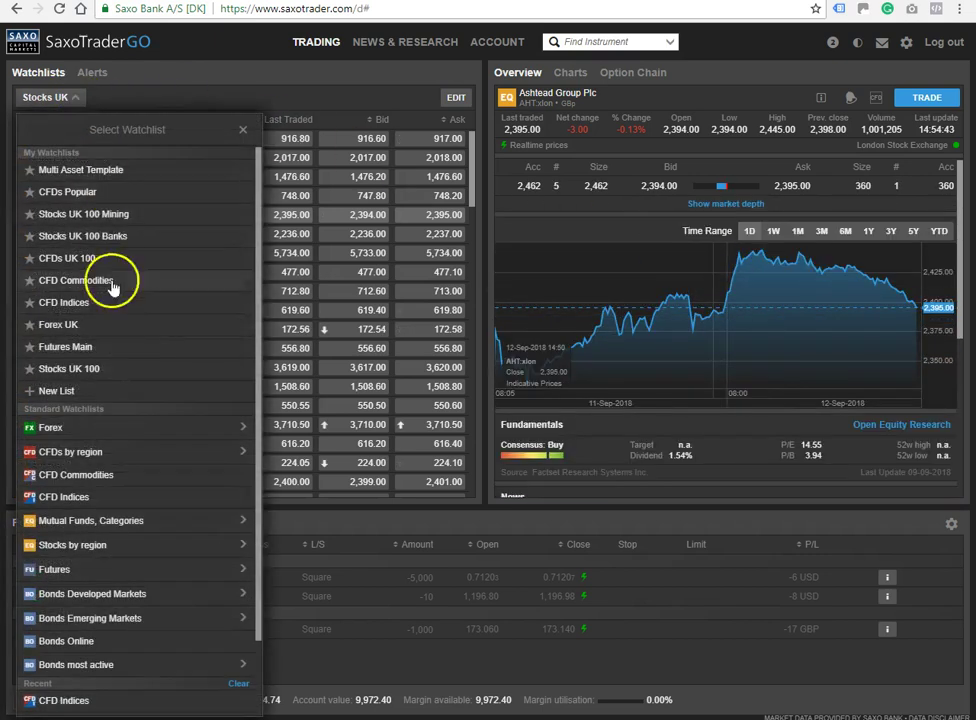
{"action": "scroll", "coordinate": [110, 532], "scroll_direction": "down", "scroll_amount": 2}
{"action": "left_click", "coordinate": [90, 494]}
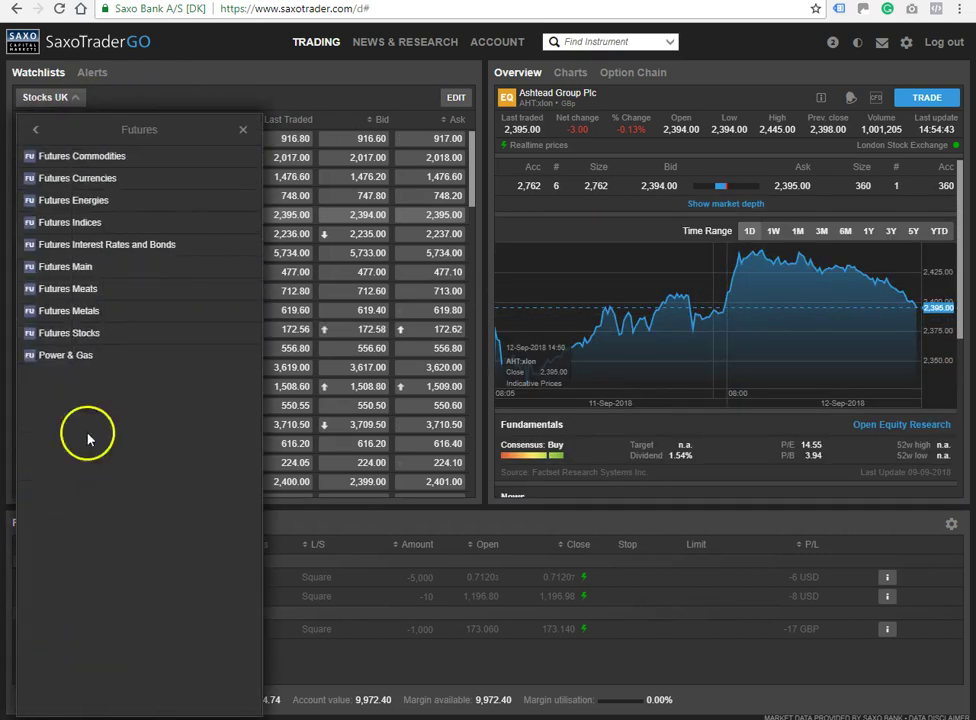
{"action": "left_click", "coordinate": [78, 160]}
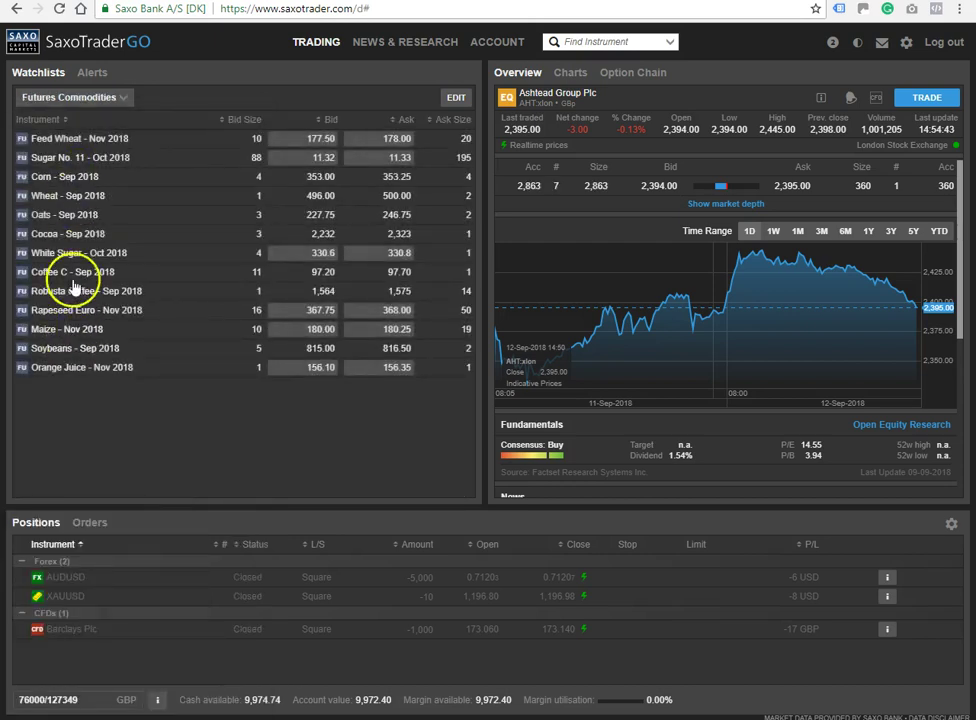
{"action": "left_click", "coordinate": [34, 100]}
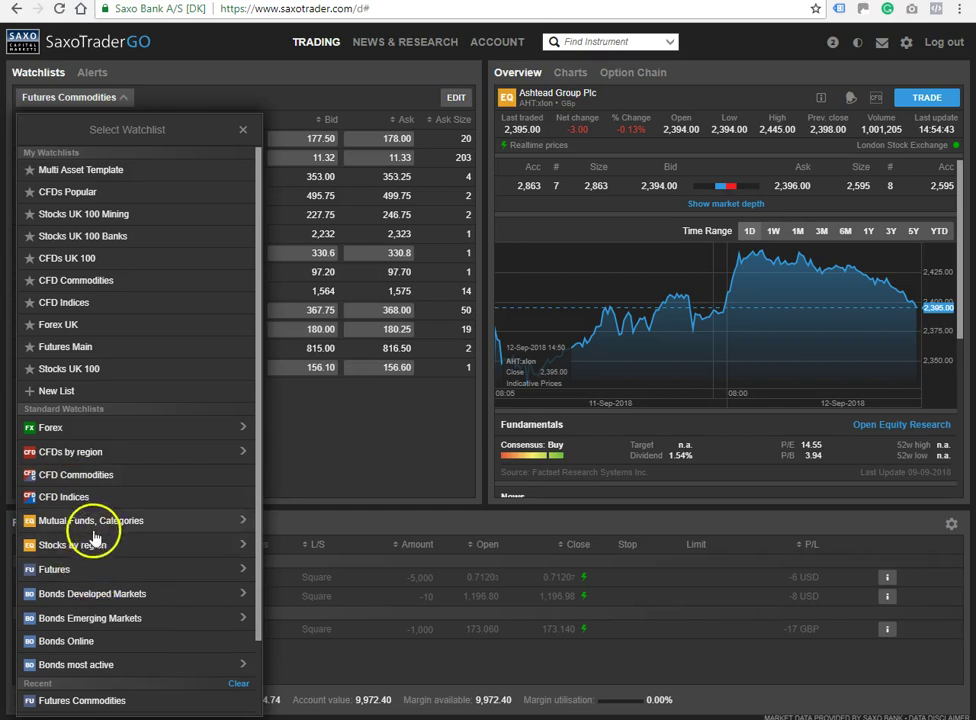
{"action": "scroll", "coordinate": [100, 548], "scroll_direction": "down", "scroll_amount": 3}
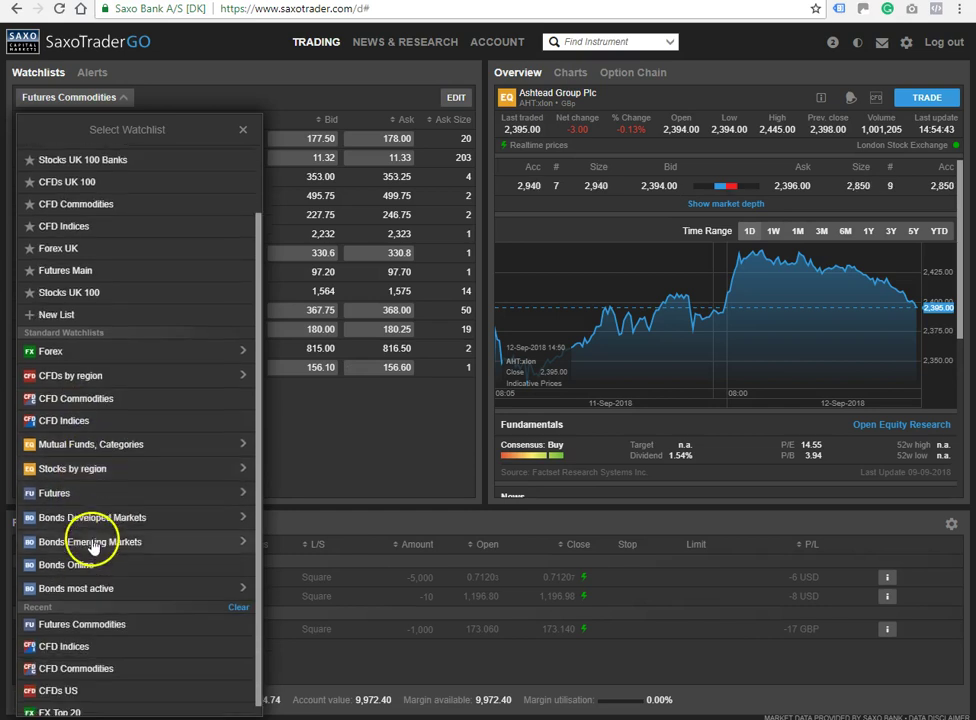
{"action": "left_click", "coordinate": [94, 614]}
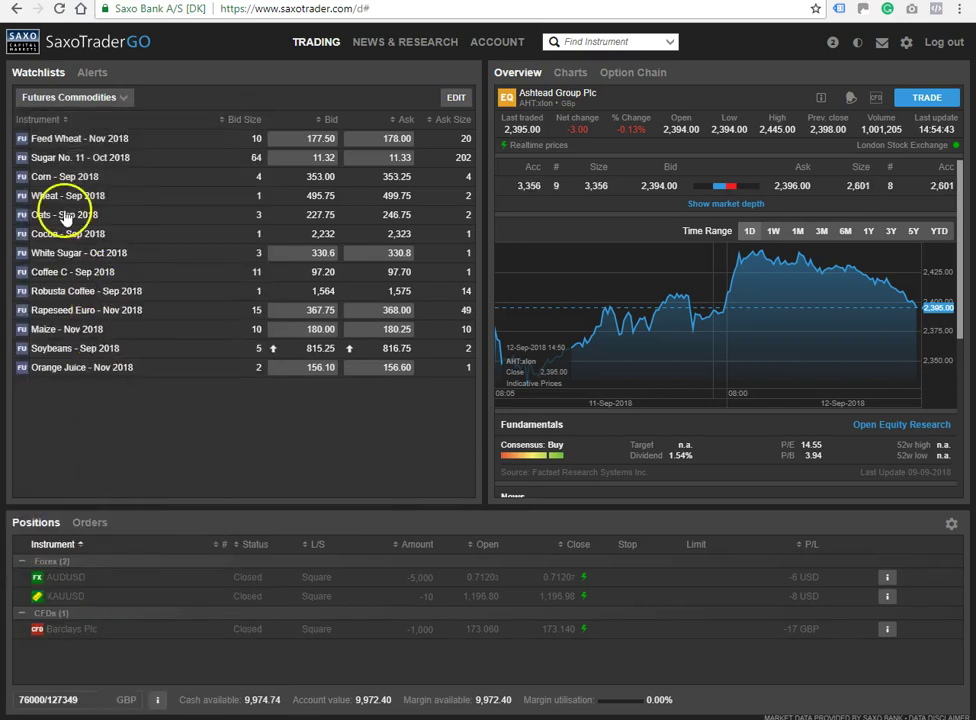
Switch the watchlist to CFDs by region > CFDs UK and scroll through it.
{"action": "left_click", "coordinate": [117, 100]}
{"action": "scroll", "coordinate": [90, 556], "scroll_direction": "down", "scroll_amount": 2}
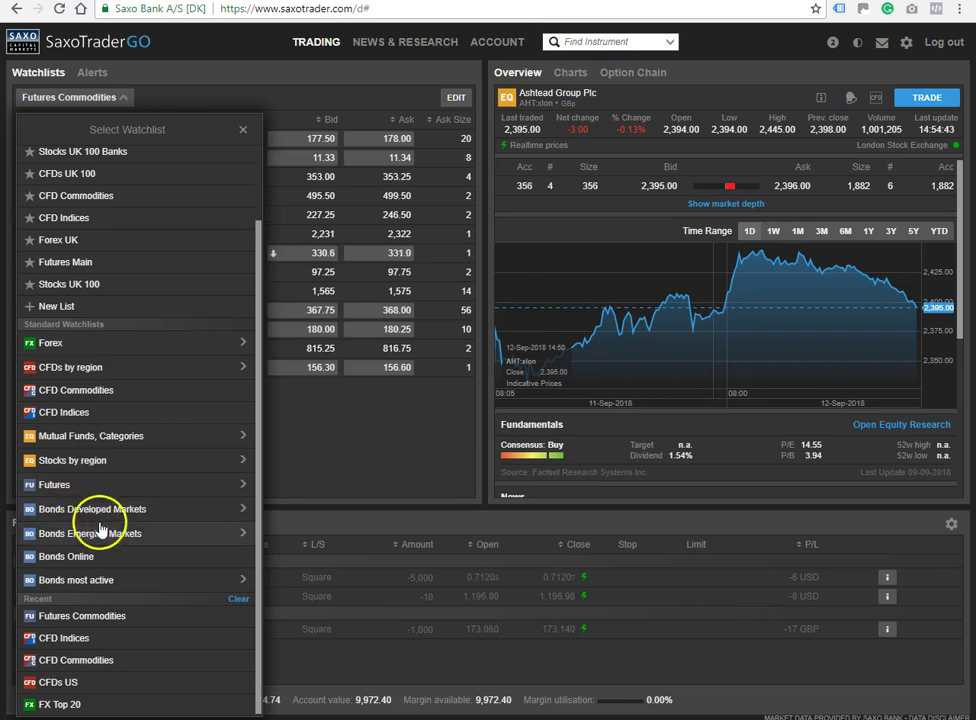
{"action": "scroll", "coordinate": [95, 505], "scroll_direction": "up", "scroll_amount": 2}
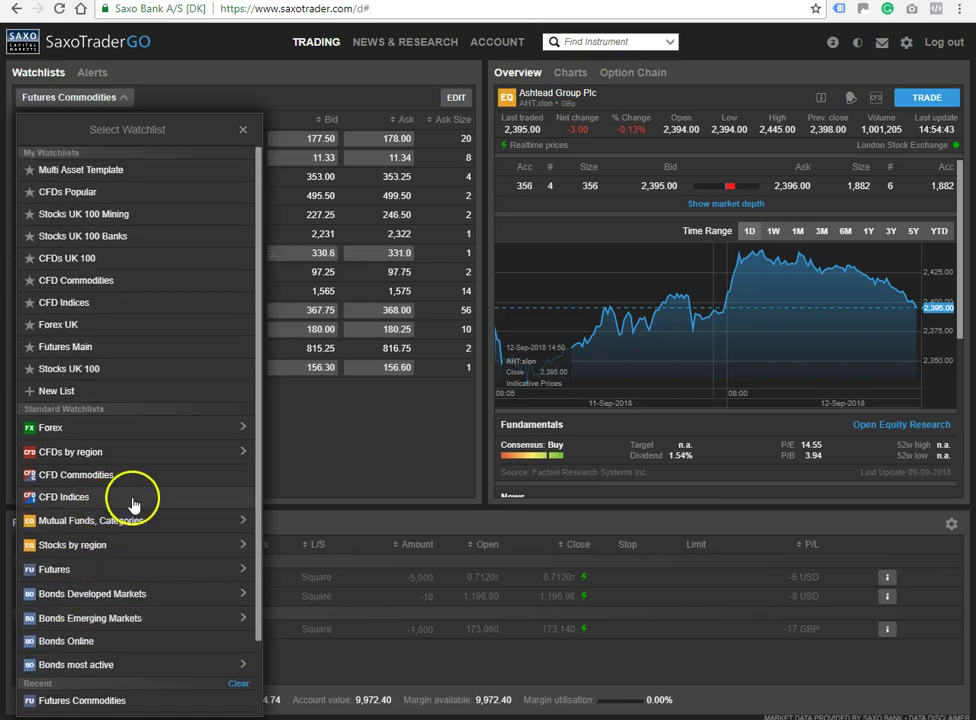
{"action": "left_click", "coordinate": [112, 452]}
{"action": "scroll", "coordinate": [110, 482], "scroll_direction": "down", "scroll_amount": 3}
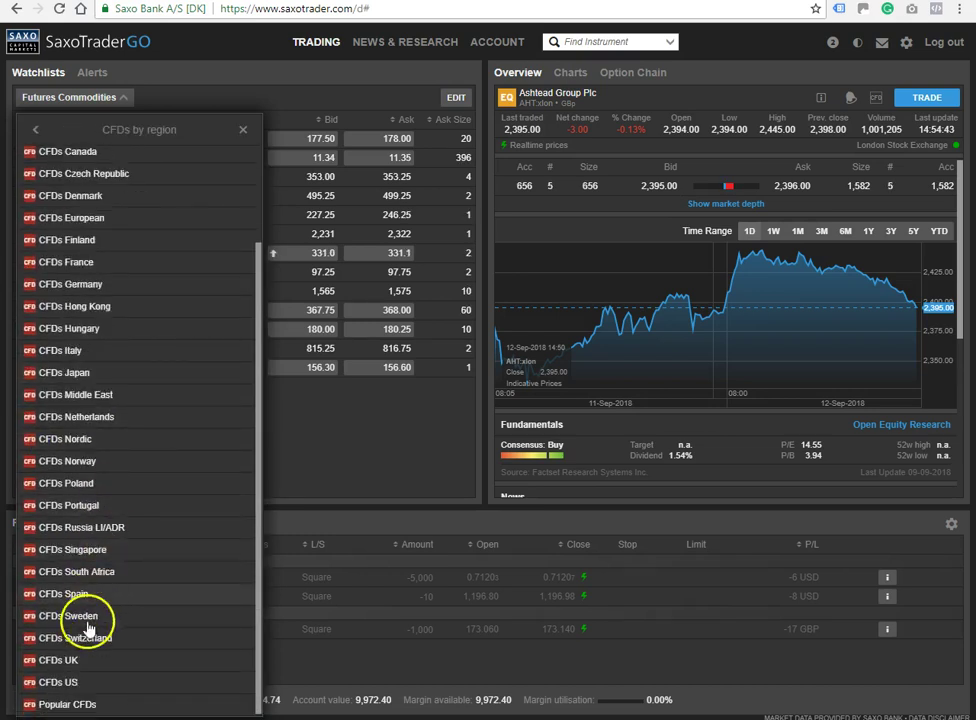
{"action": "left_click", "coordinate": [85, 652]}
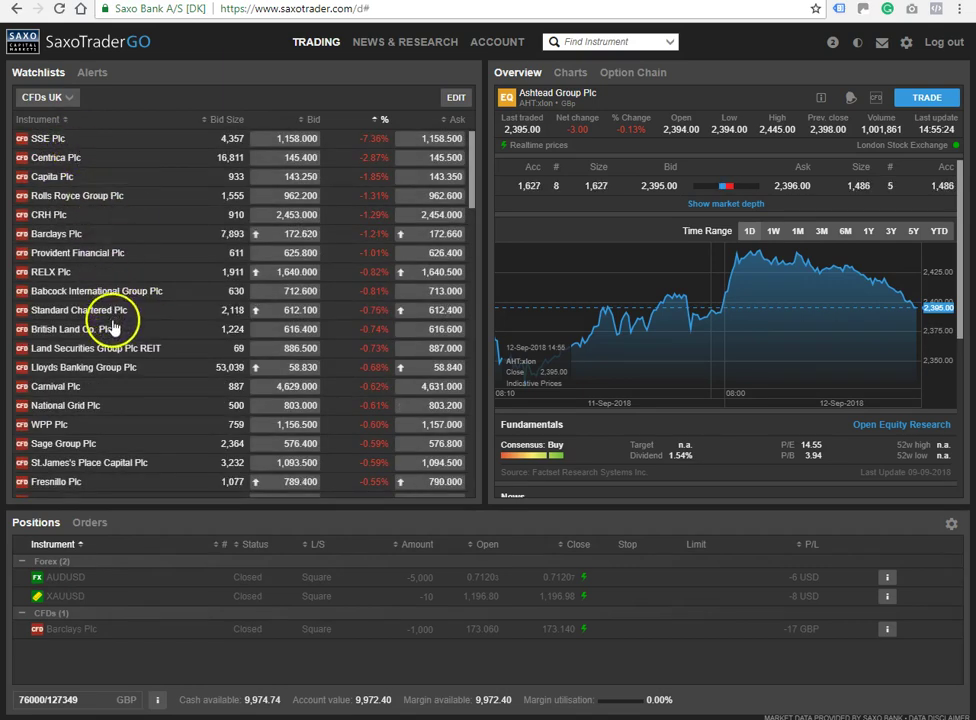
{"action": "scroll", "coordinate": [110, 310], "scroll_direction": "down", "scroll_amount": 15}
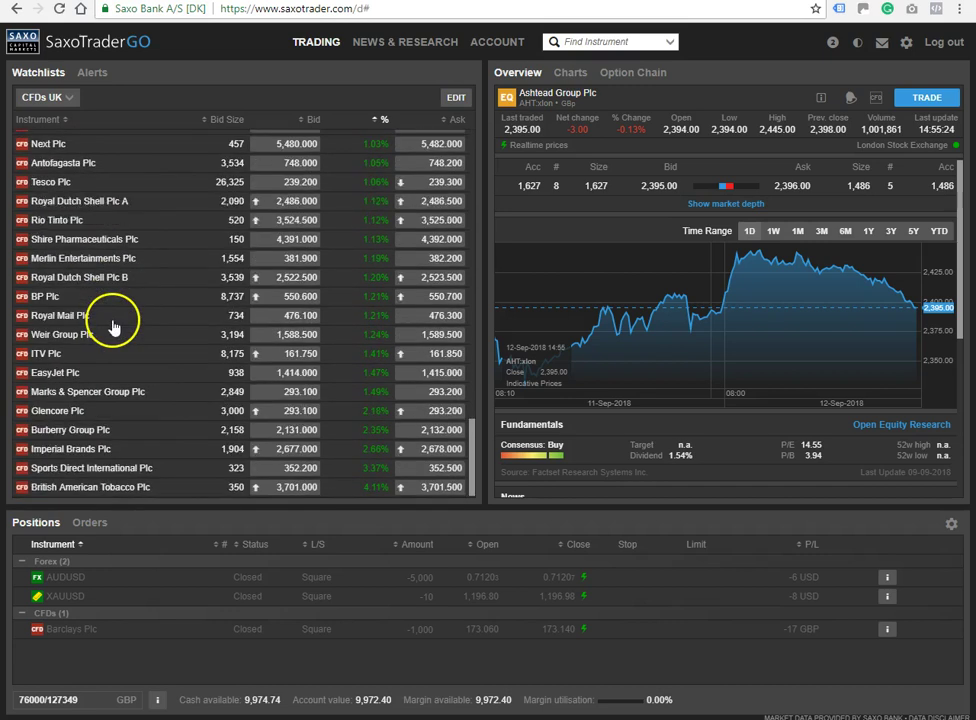
{"action": "scroll", "coordinate": [113, 325], "scroll_direction": "up", "scroll_amount": 15}
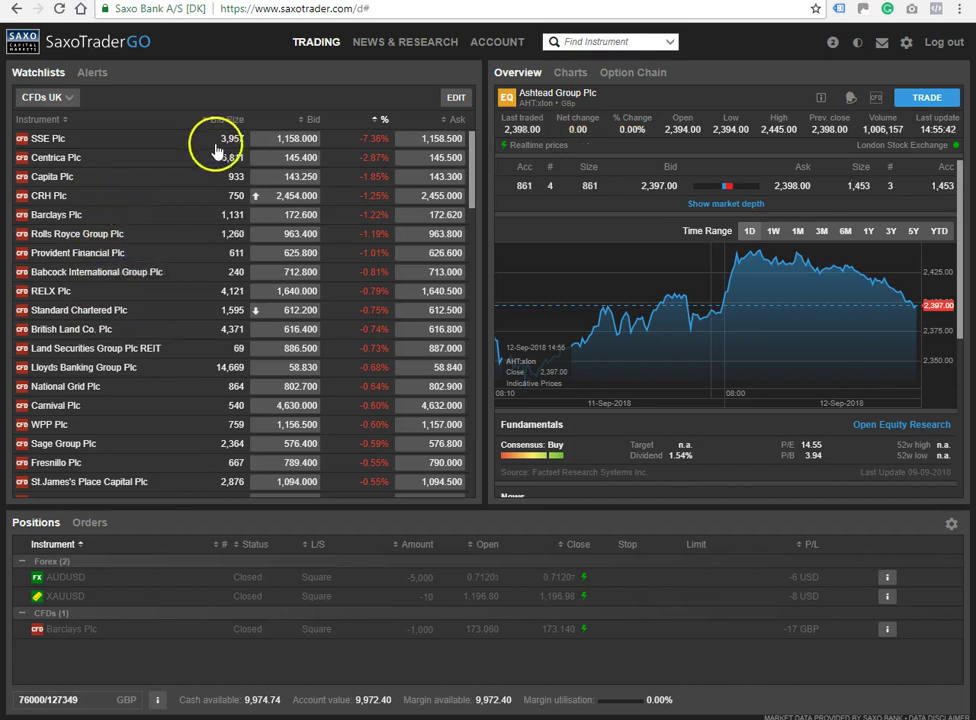
Sort by biggest % gains, review British American Tobacco through Glencore, and set the chart to 6M.
{"action": "left_click", "coordinate": [379, 120]}
{"action": "left_click", "coordinate": [373, 121]}
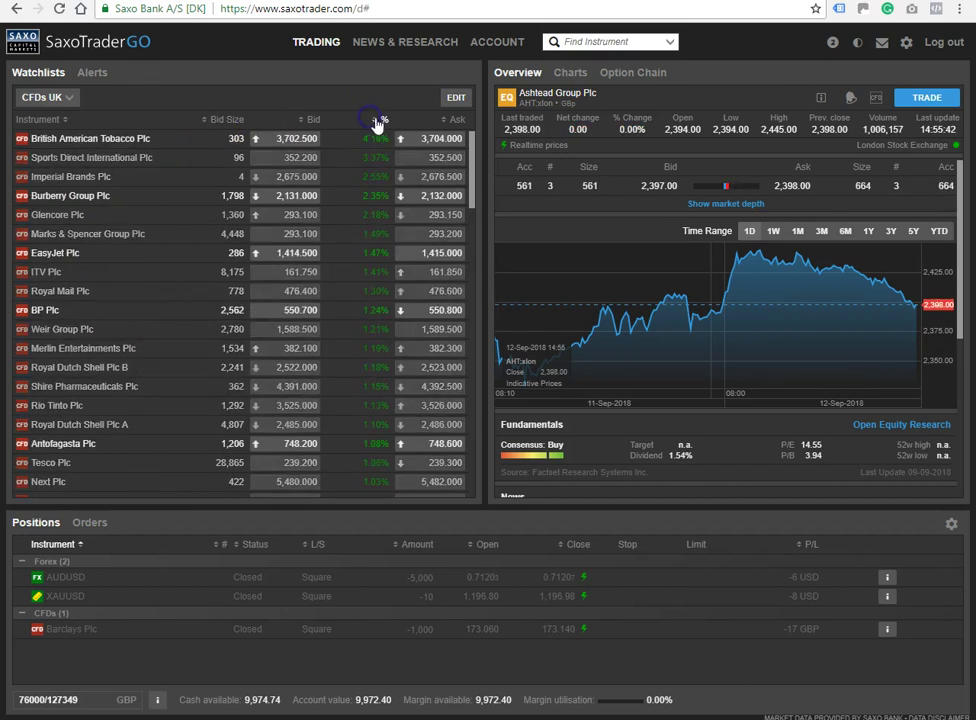
{"action": "left_click", "coordinate": [90, 140]}
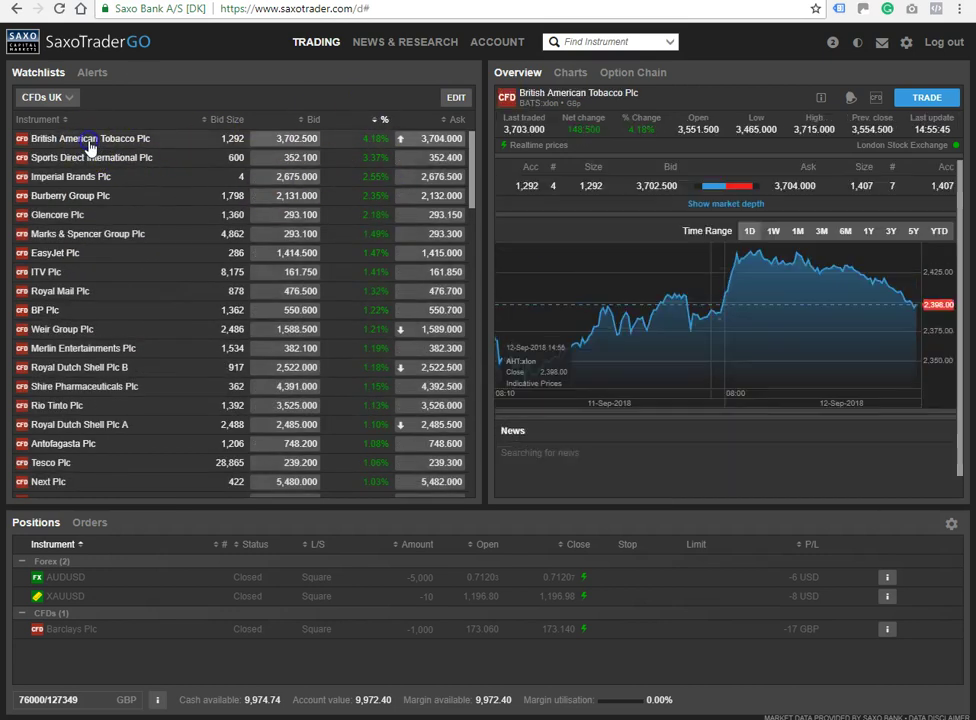
{"action": "left_click", "coordinate": [90, 160]}
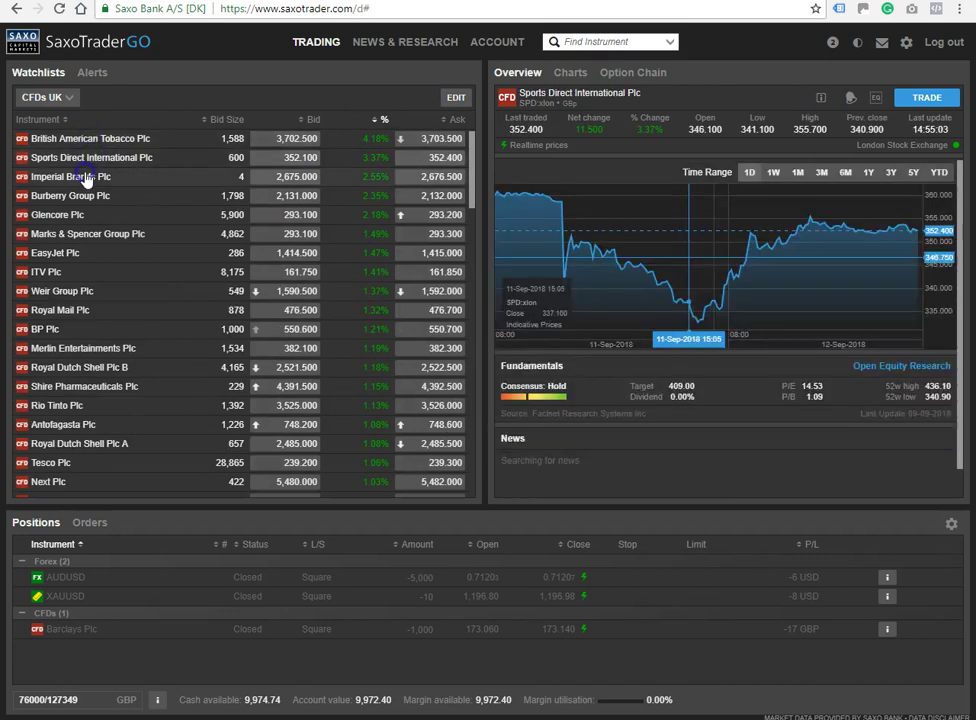
{"action": "left_click", "coordinate": [80, 184]}
{"action": "left_click", "coordinate": [80, 197]}
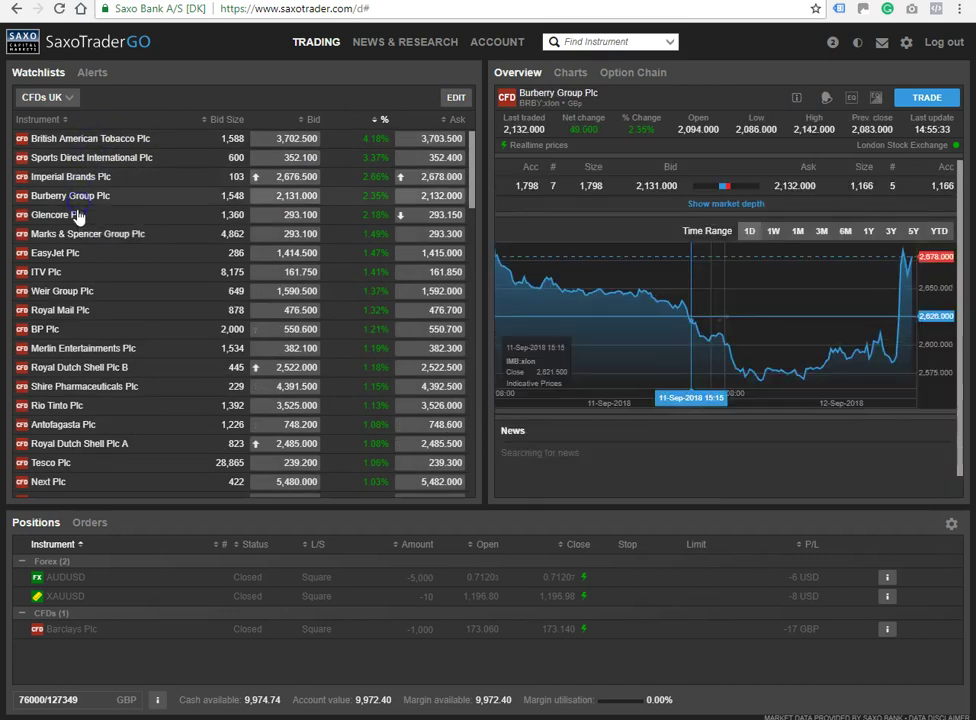
{"action": "left_click", "coordinate": [60, 214]}
{"action": "left_click", "coordinate": [797, 231]}
{"action": "left_click", "coordinate": [843, 231]}
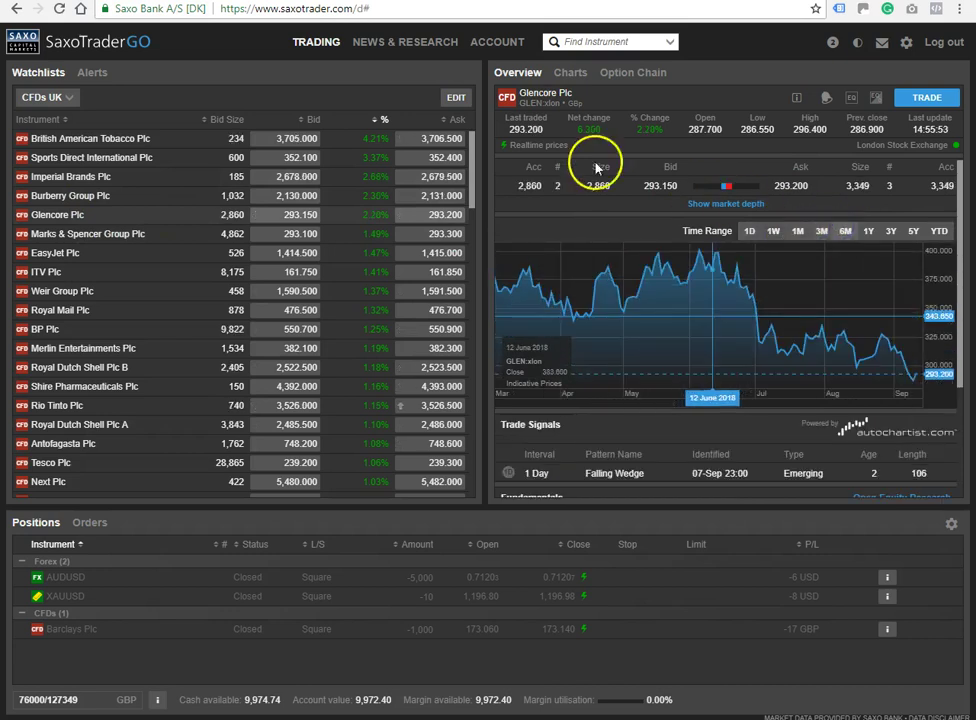
Re-sort by biggest % losses and review SSE, Centrica and Capita, ending on Barclays Plc.
{"action": "left_click", "coordinate": [376, 119]}
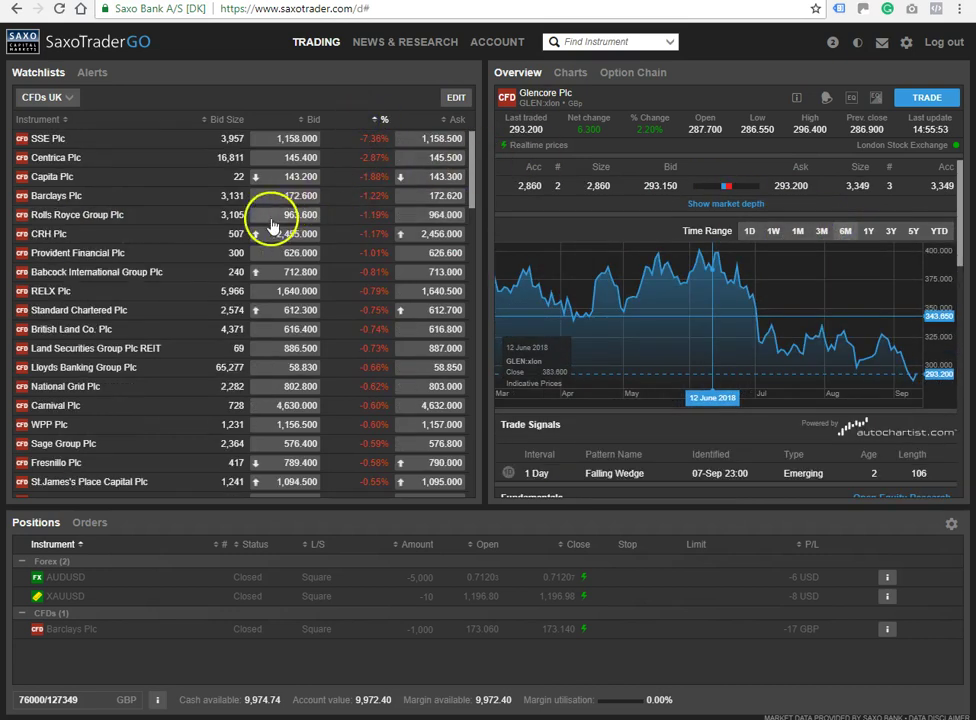
{"action": "left_click", "coordinate": [52, 140]}
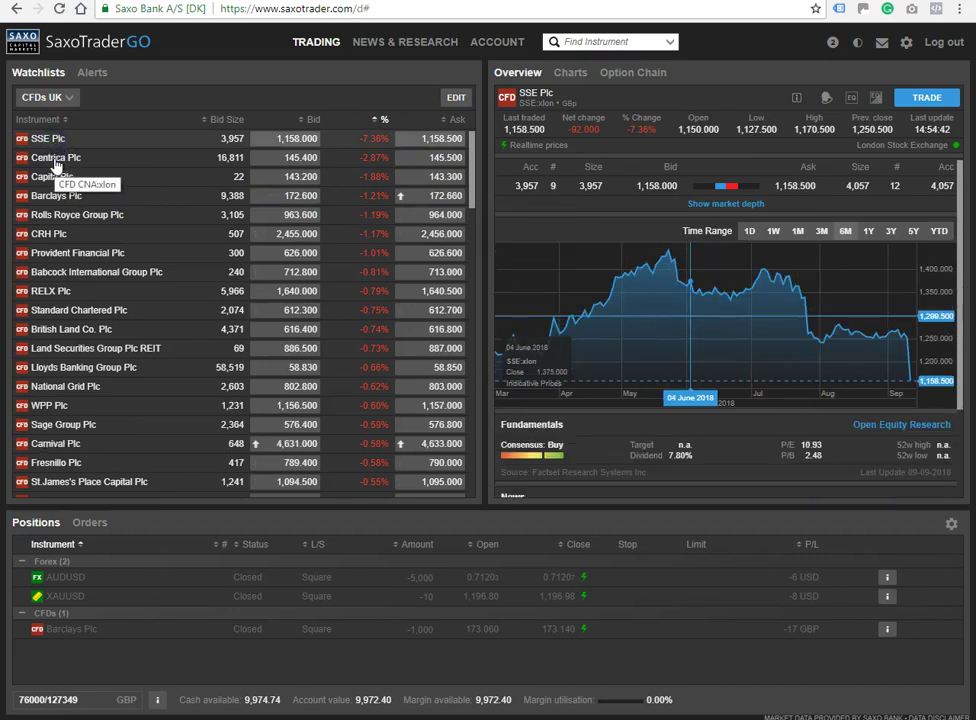
{"action": "left_click", "coordinate": [58, 158]}
{"action": "left_click", "coordinate": [57, 177]}
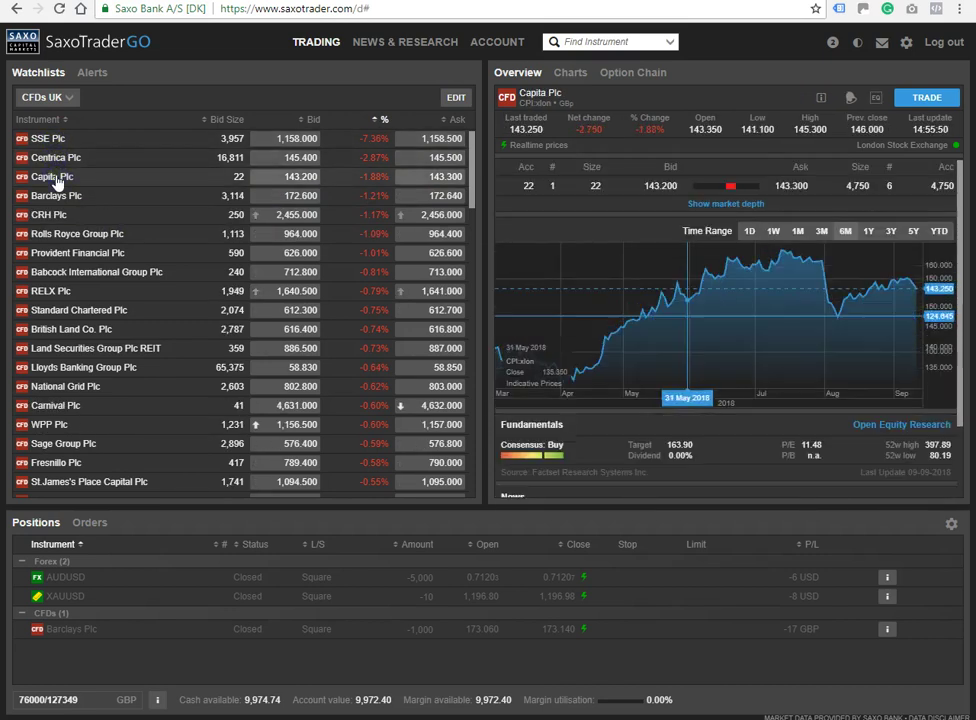
{"action": "left_click", "coordinate": [53, 197]}
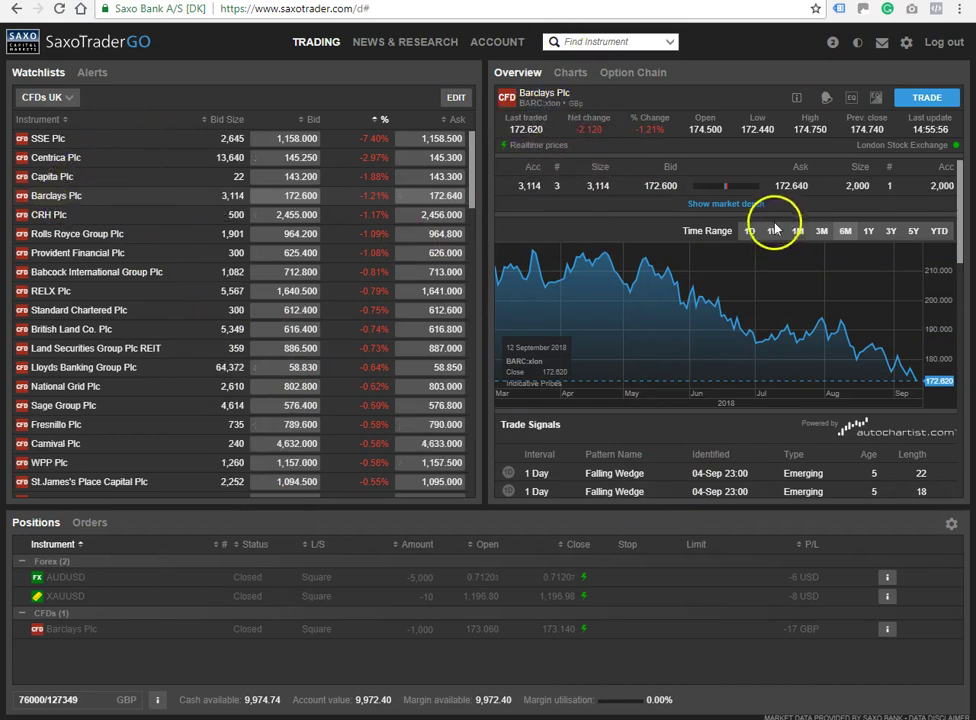
Toggle Barclays' ten-level market depth and shrink the positions area to enlarge the watchlist.
{"action": "left_click", "coordinate": [725, 203]}
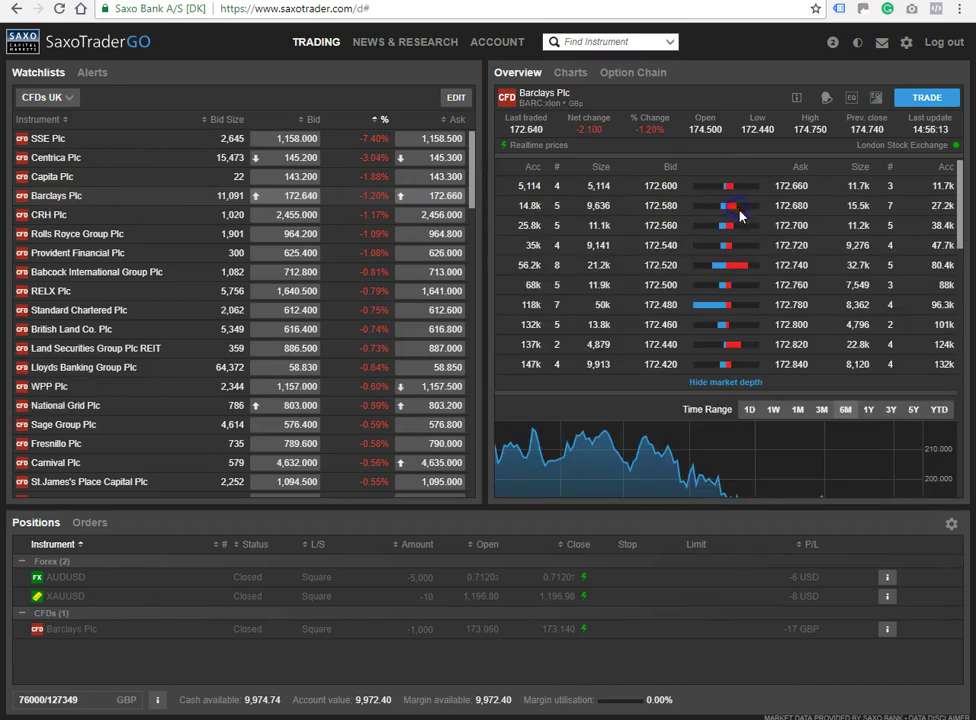
{"action": "left_click", "coordinate": [725, 383]}
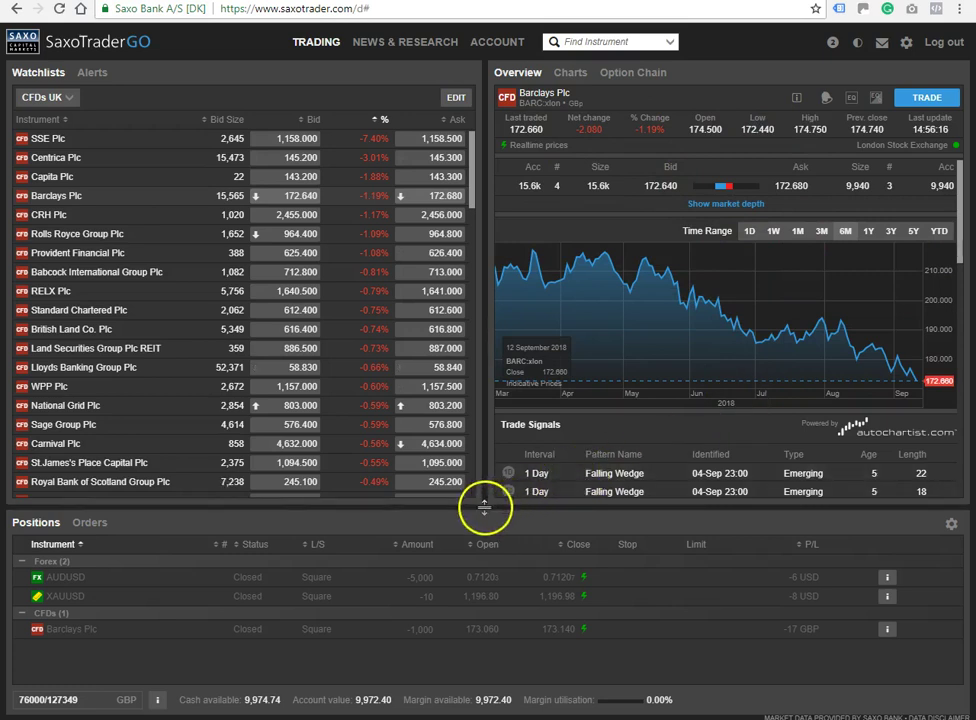
{"action": "left_click_drag", "start_coordinate": [484, 508], "coordinate": [484, 664]}
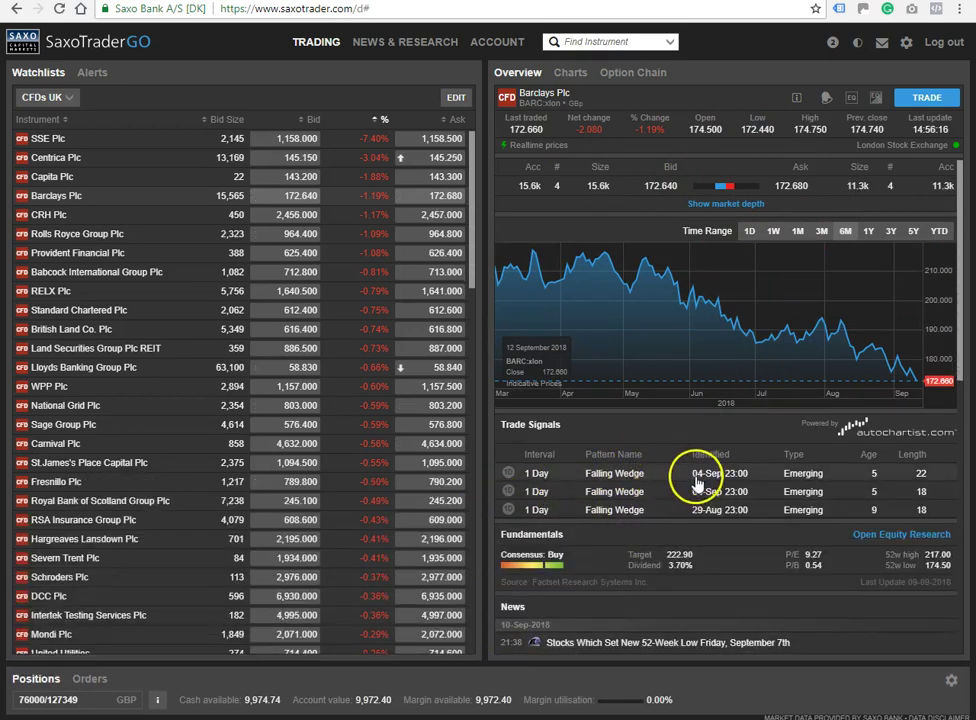
View Barclays' chart over 1D, then return it to the 6M range.
{"action": "scroll", "coordinate": [697, 483], "scroll_direction": "down", "scroll_amount": 1}
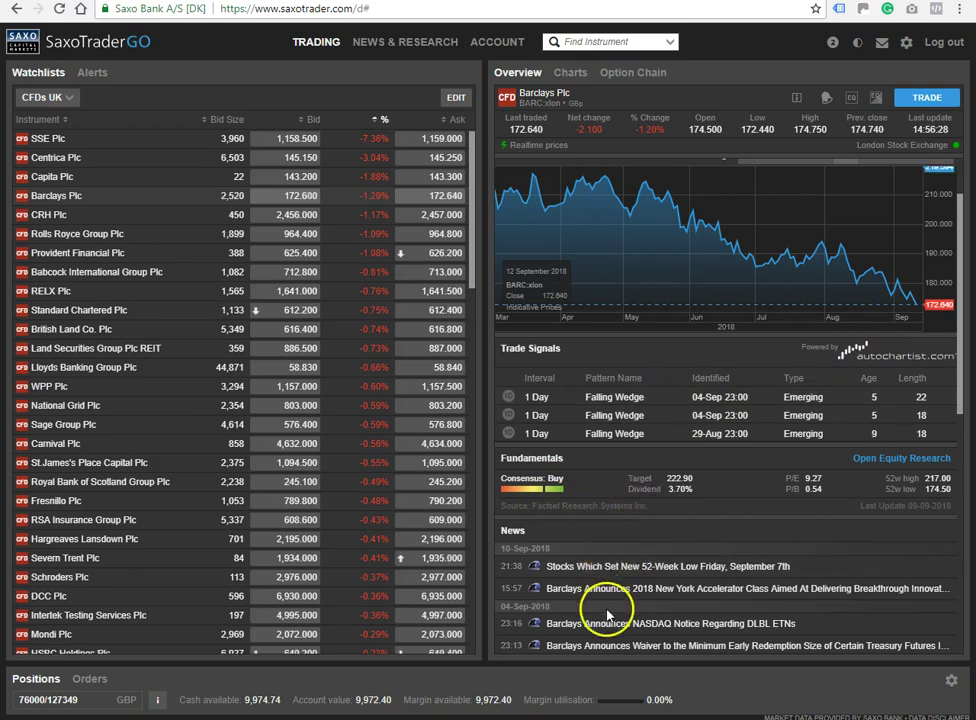
{"action": "scroll", "coordinate": [618, 592], "scroll_direction": "up", "scroll_amount": 1}
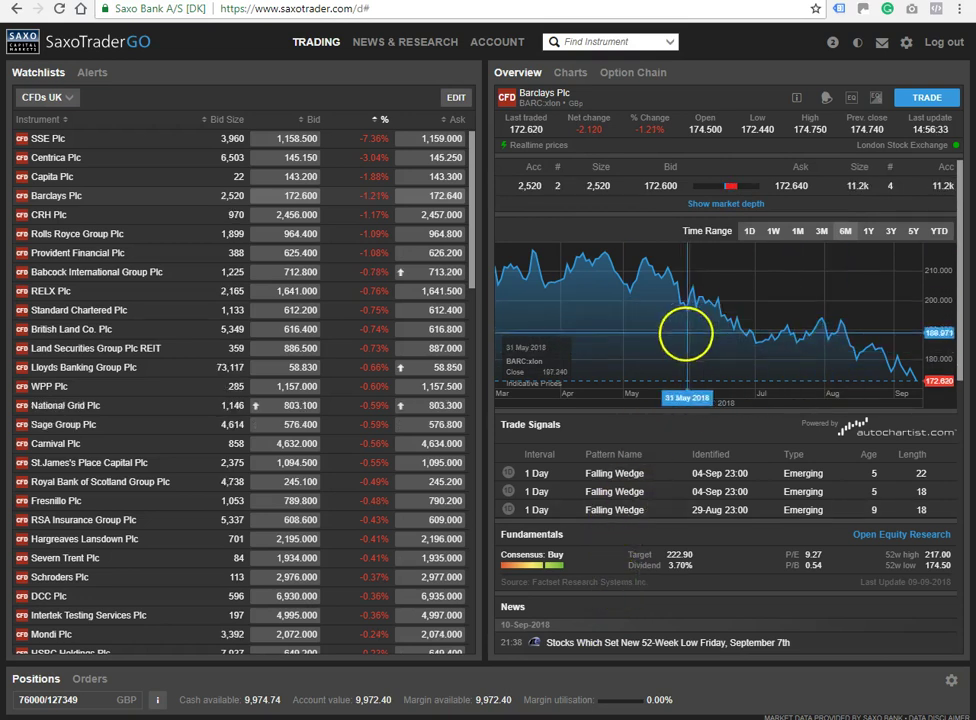
{"action": "left_click", "coordinate": [748, 231]}
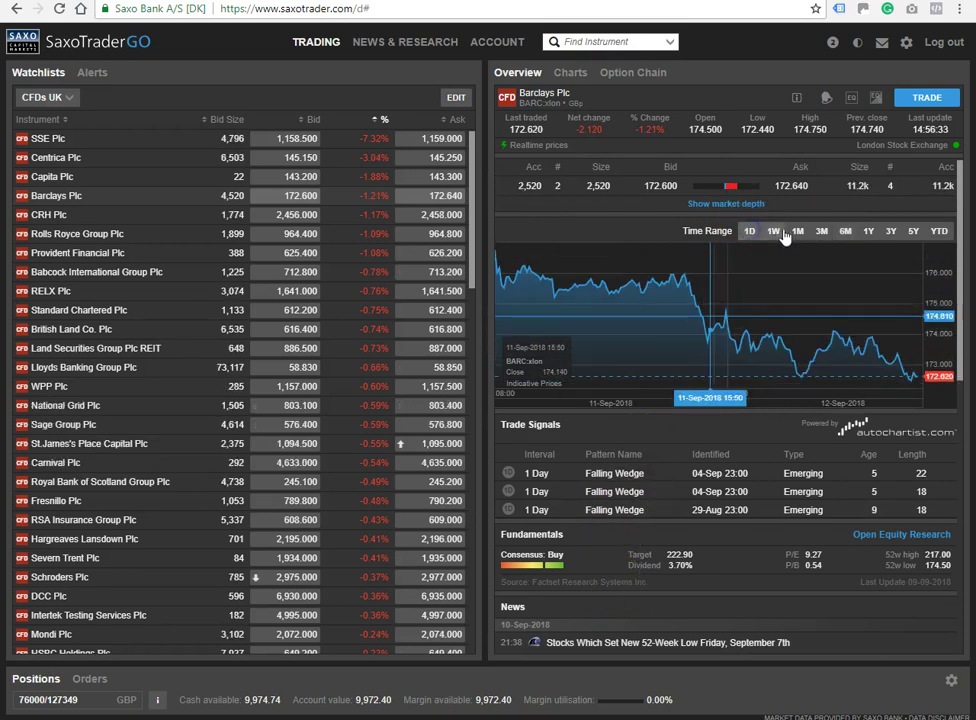
{"action": "left_click", "coordinate": [845, 233]}
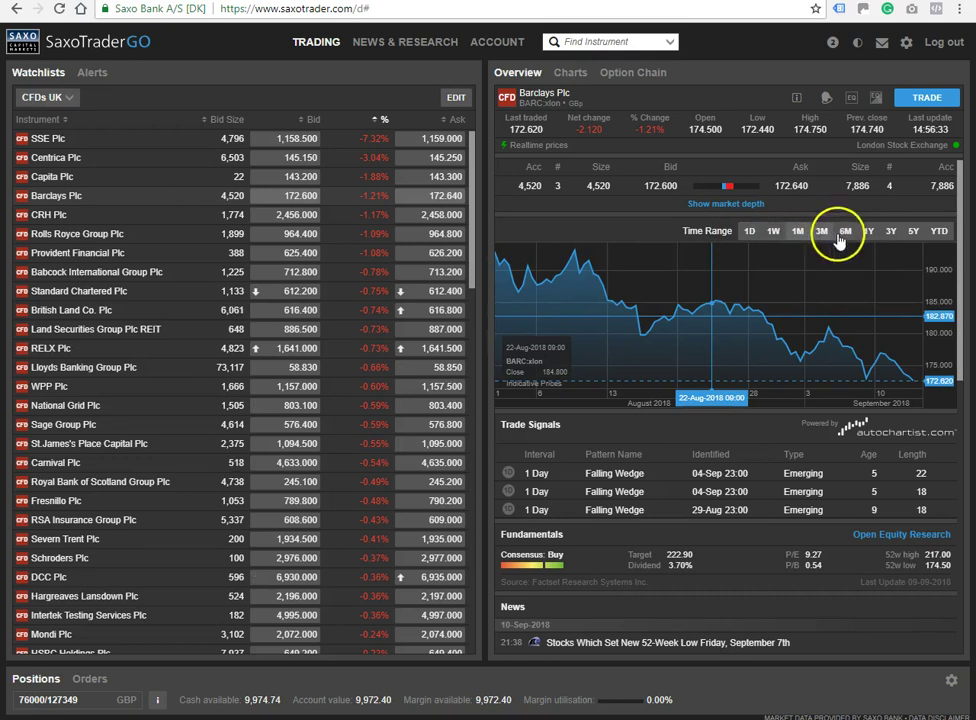
Set up a Market sell ticket for 10,000 Barclays CFDs, showing cost details and market depth.
{"action": "left_click", "coordinate": [927, 98]}
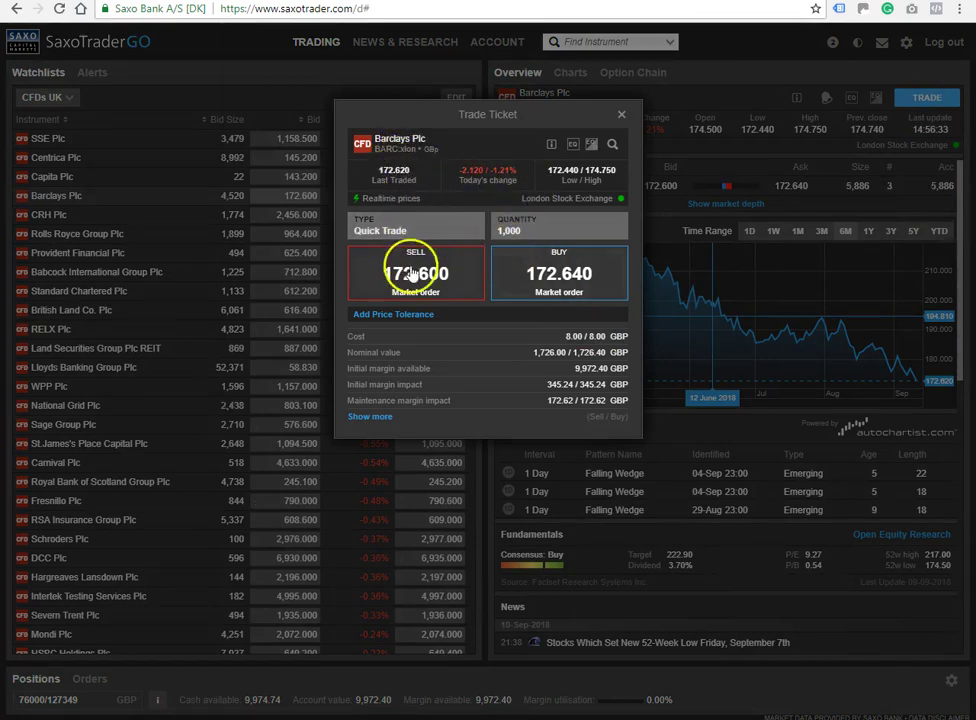
{"action": "left_click", "coordinate": [433, 228]}
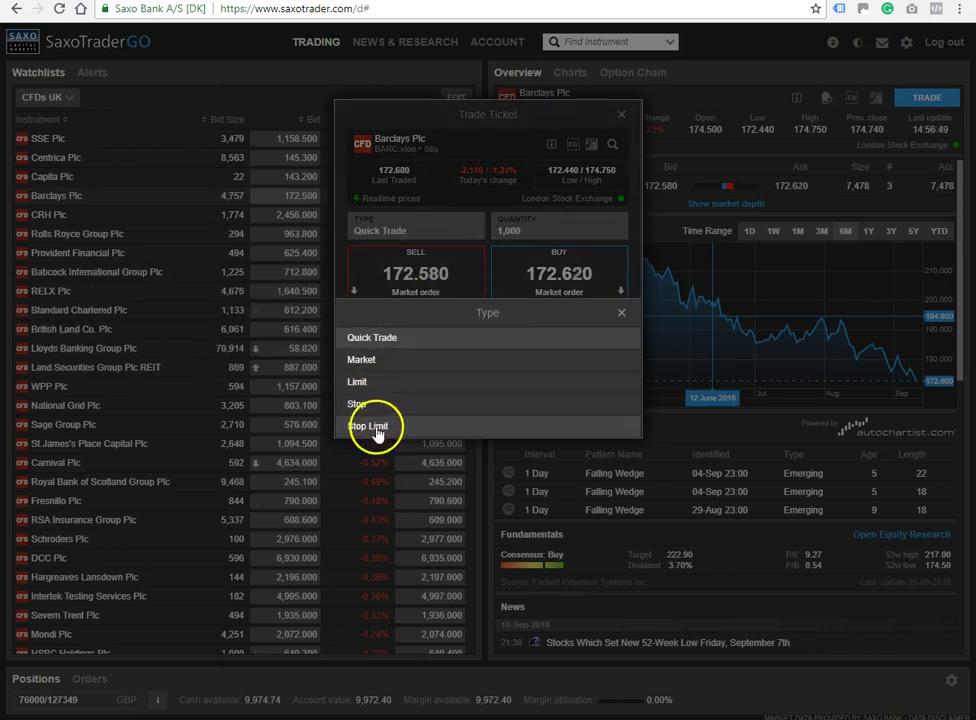
{"action": "left_click", "coordinate": [386, 361]}
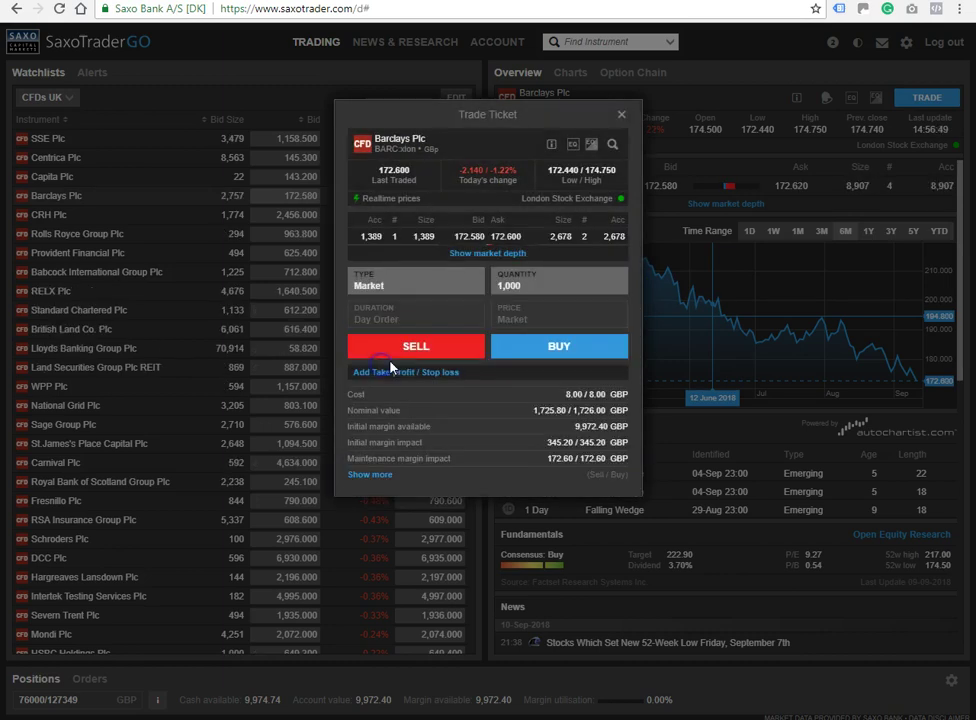
{"action": "left_click", "coordinate": [526, 289]}
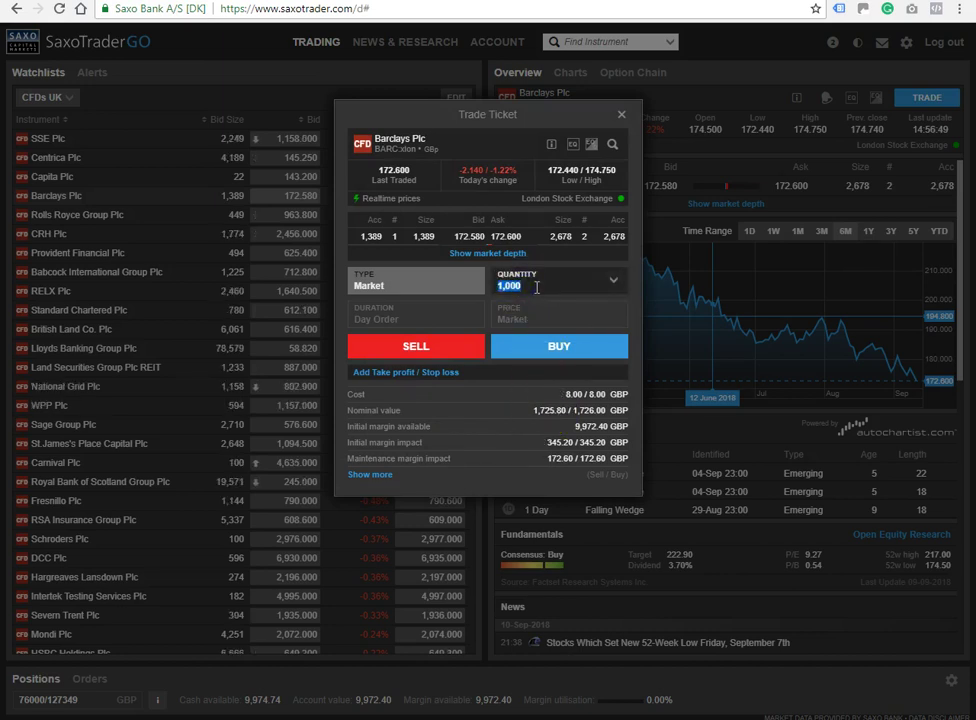
{"action": "type", "text": "1"}
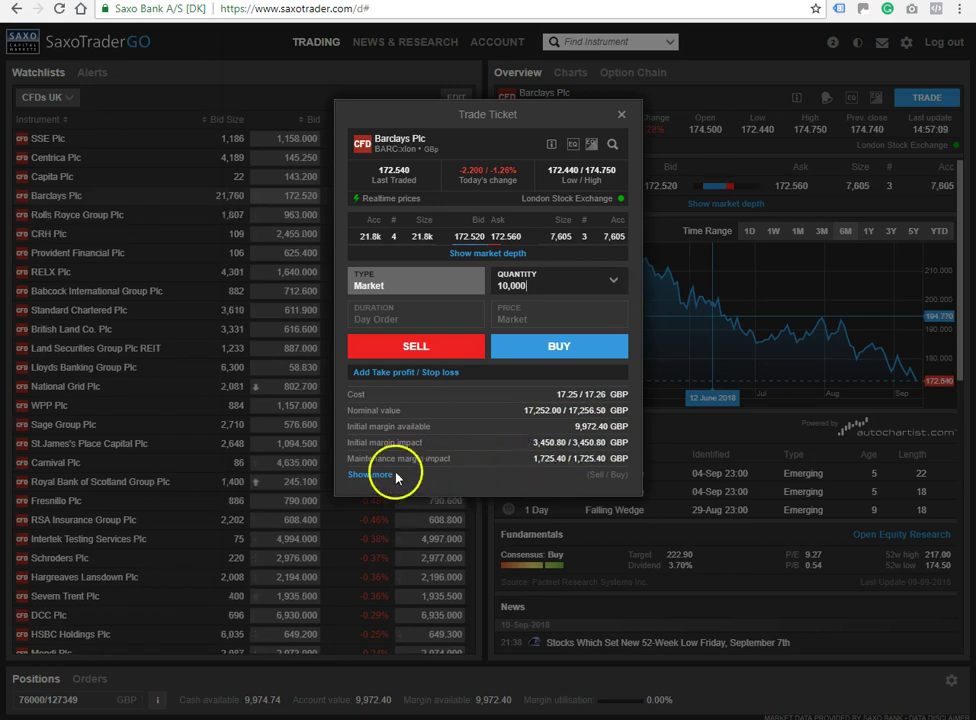
{"action": "left_click", "coordinate": [383, 476]}
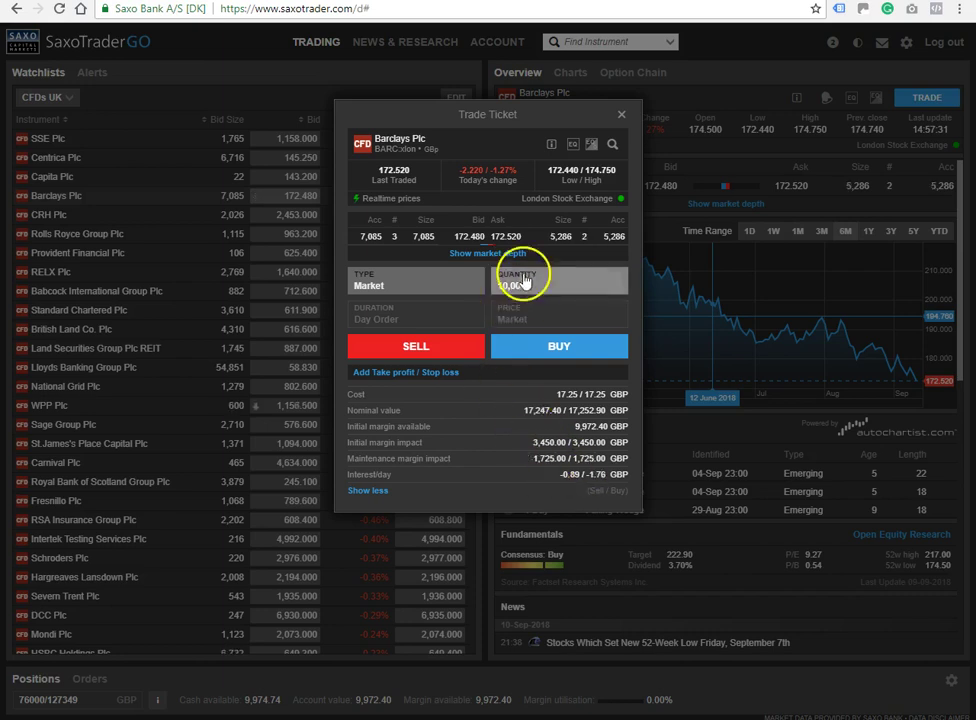
{"action": "left_click", "coordinate": [470, 253]}
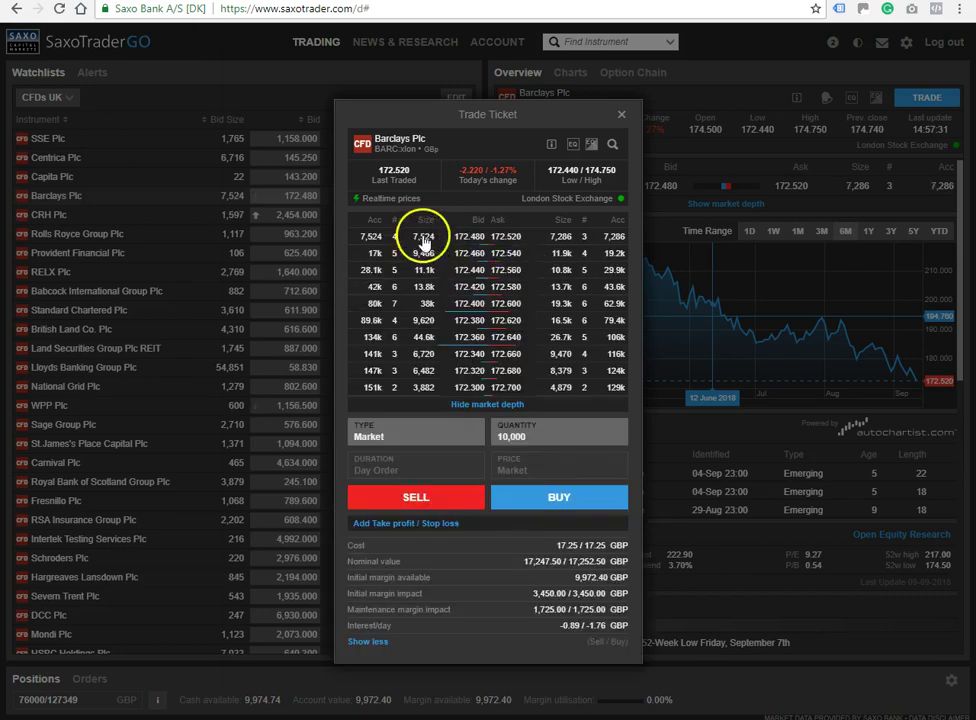
{"action": "left_click", "coordinate": [442, 497]}
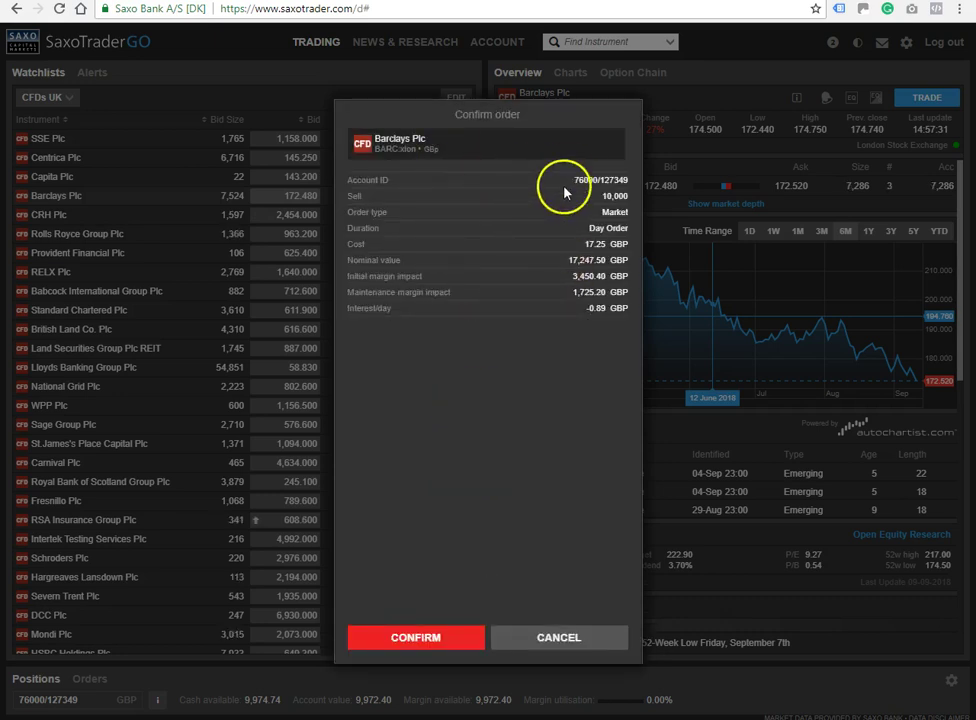
Confirm the 10,000 Barclays CFD sale, dismiss notifications, and expand the order book to ten levels.
{"action": "left_click", "coordinate": [425, 634]}
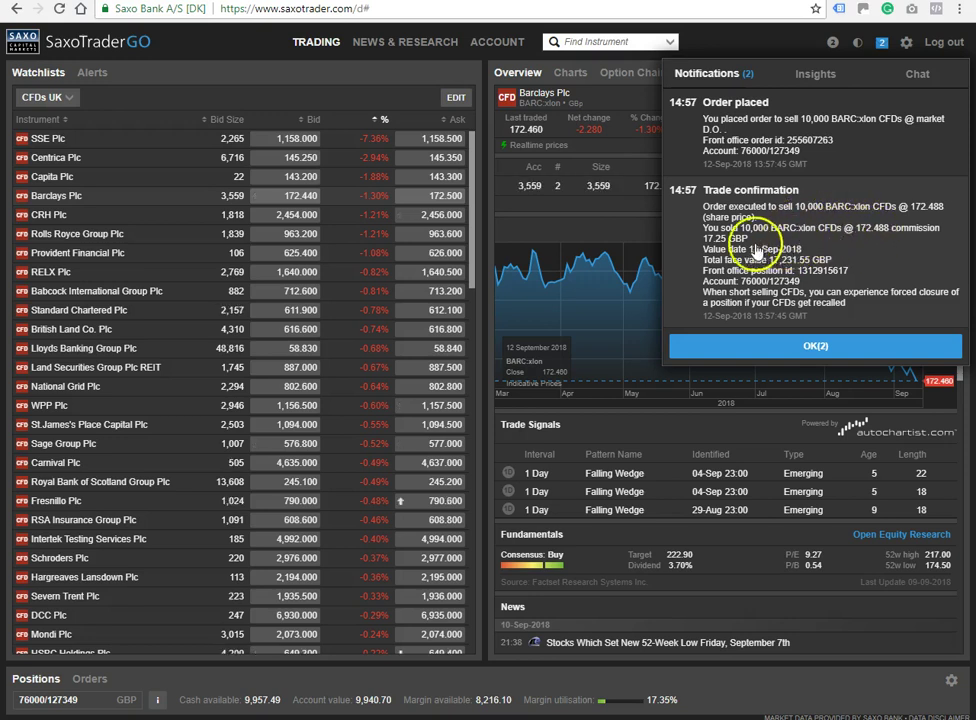
{"action": "left_click", "coordinate": [781, 344]}
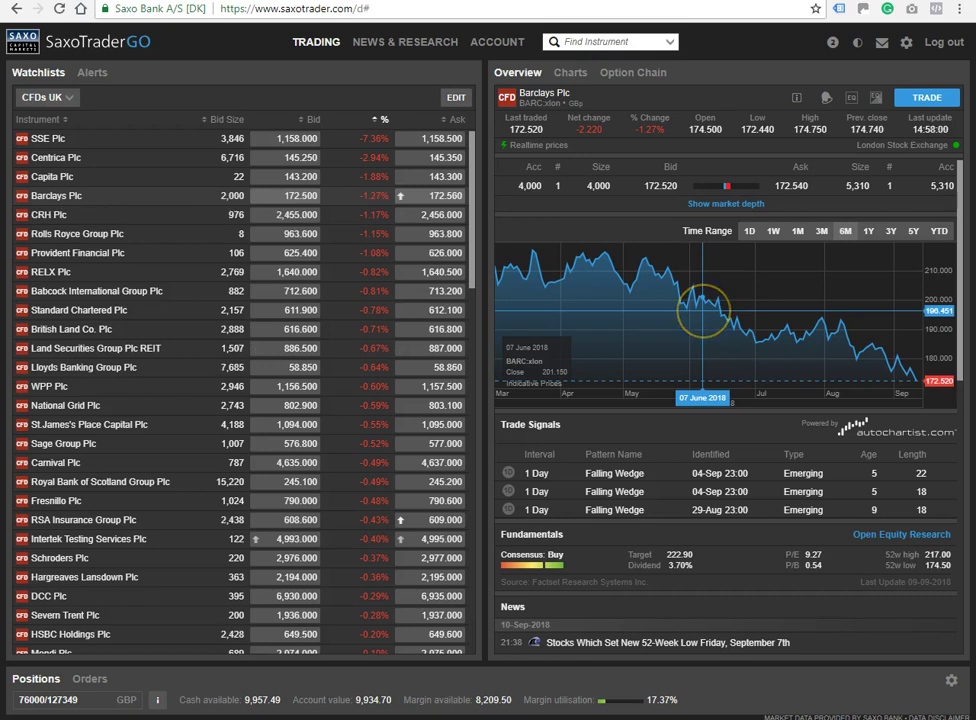
{"action": "left_click", "coordinate": [720, 205]}
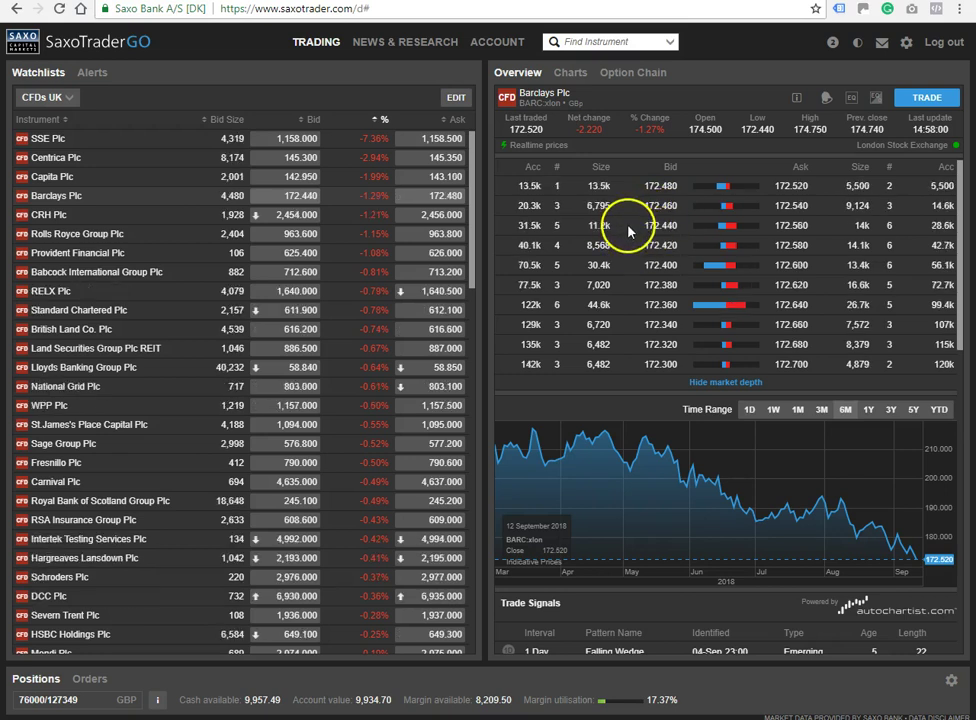
Bring up the 1H USDJPY chart and look through its chart-type and indicator menus.
{"action": "left_click", "coordinate": [571, 73]}
{"action": "scroll", "coordinate": [690, 344], "scroll_direction": "down", "scroll_amount": 5}
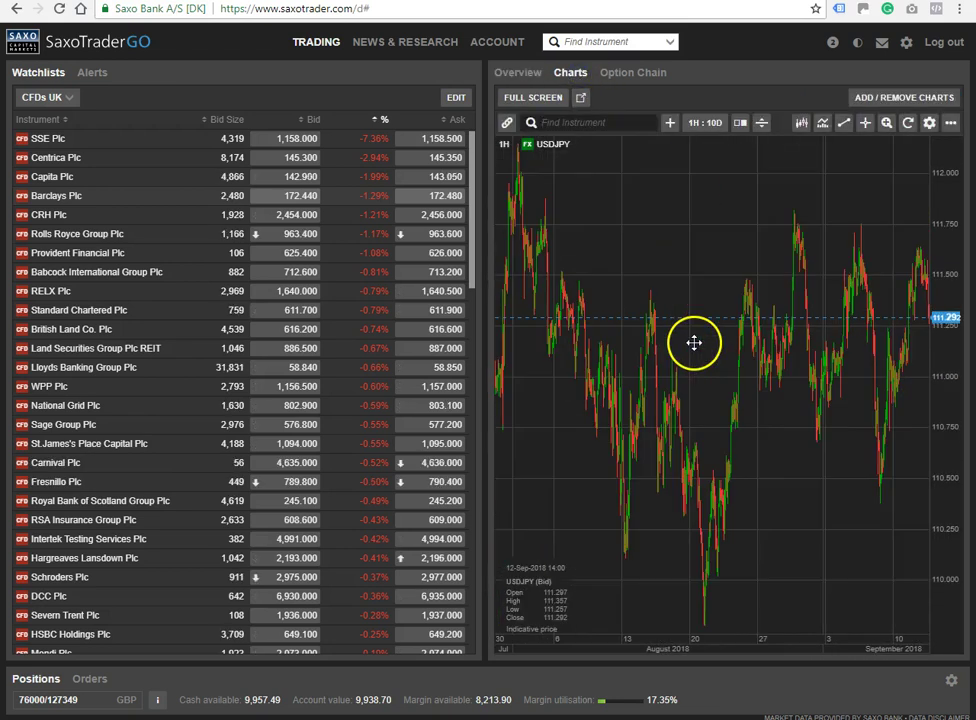
{"action": "scroll", "coordinate": [692, 343], "scroll_direction": "up", "scroll_amount": 5}
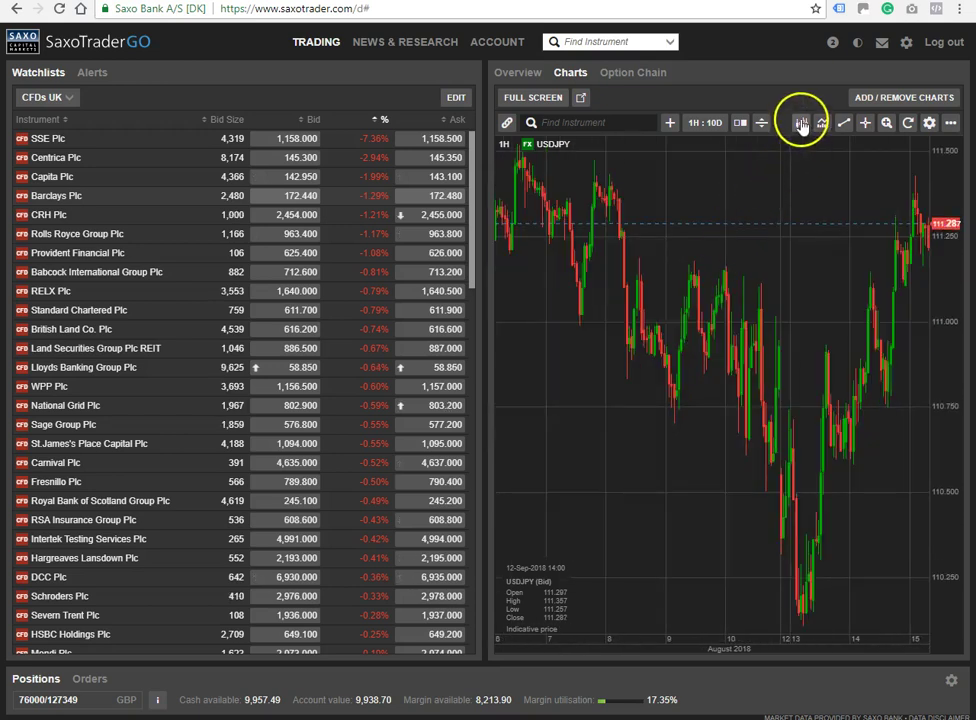
{"action": "left_click", "coordinate": [803, 124]}
{"action": "left_click", "coordinate": [823, 124]}
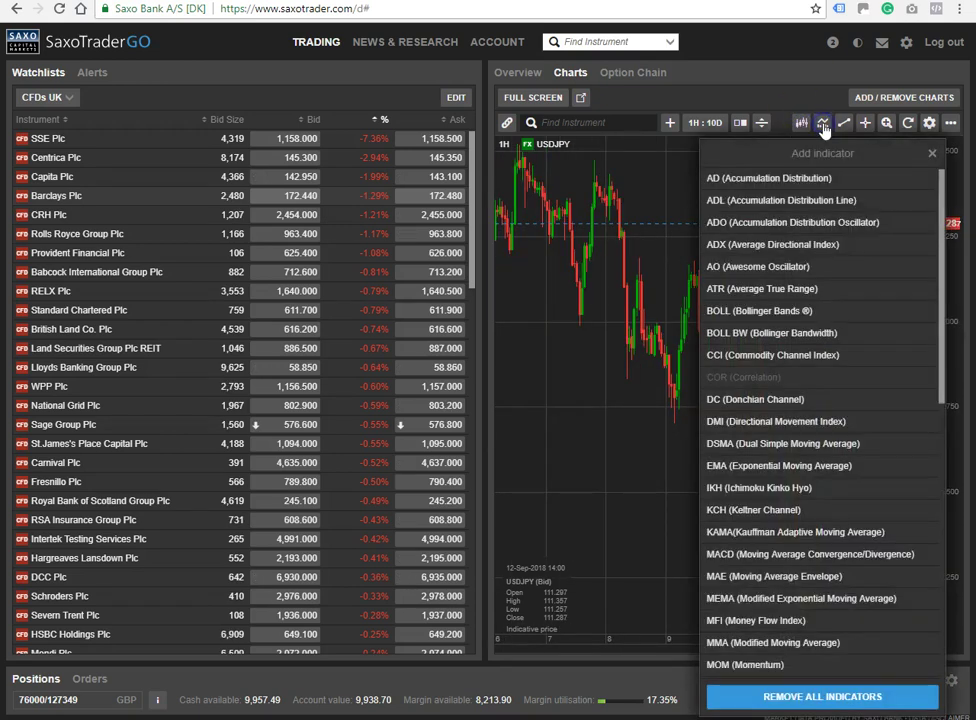
{"action": "left_click", "coordinate": [824, 126]}
Check the chart annotation options, then pop the chart out and close the separate window.
{"action": "left_click", "coordinate": [843, 124]}
{"action": "left_click", "coordinate": [789, 227]}
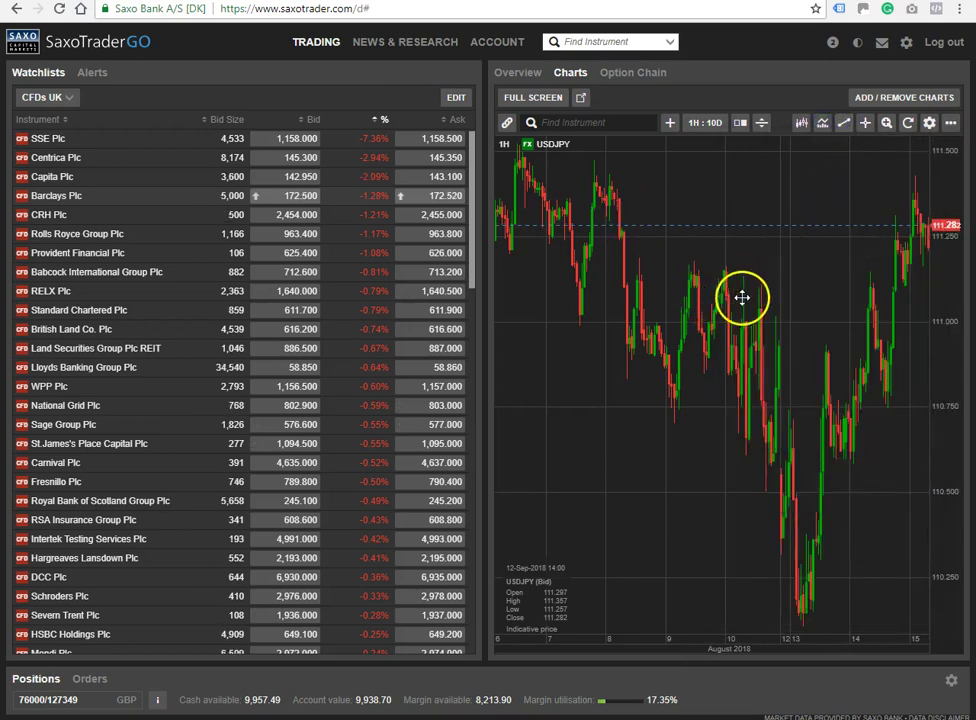
{"action": "left_click", "coordinate": [584, 100]}
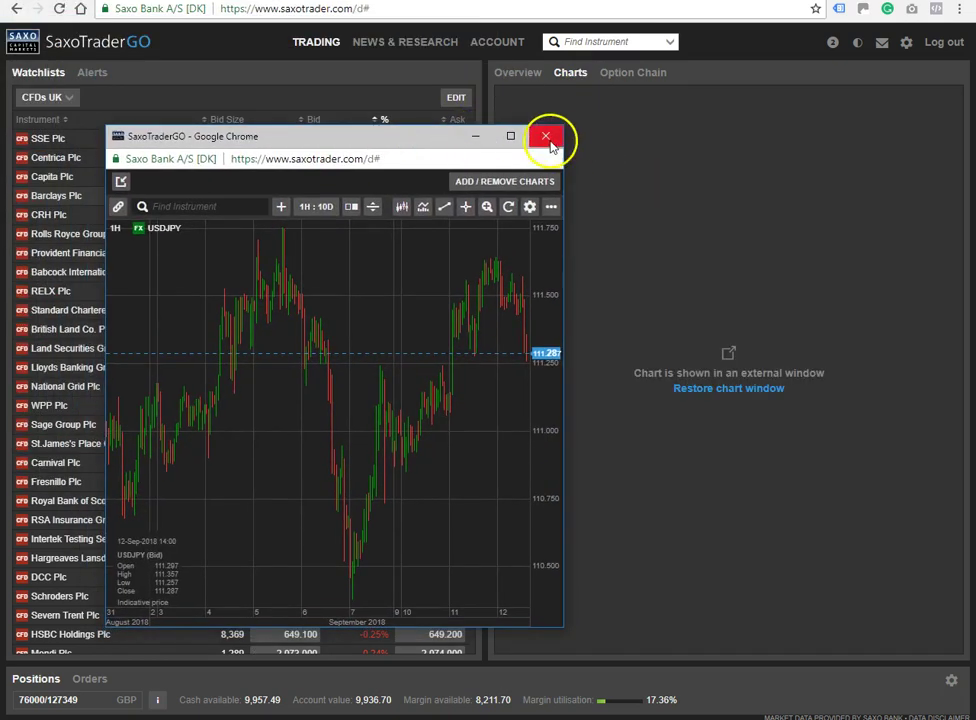
{"action": "left_click", "coordinate": [553, 139]}
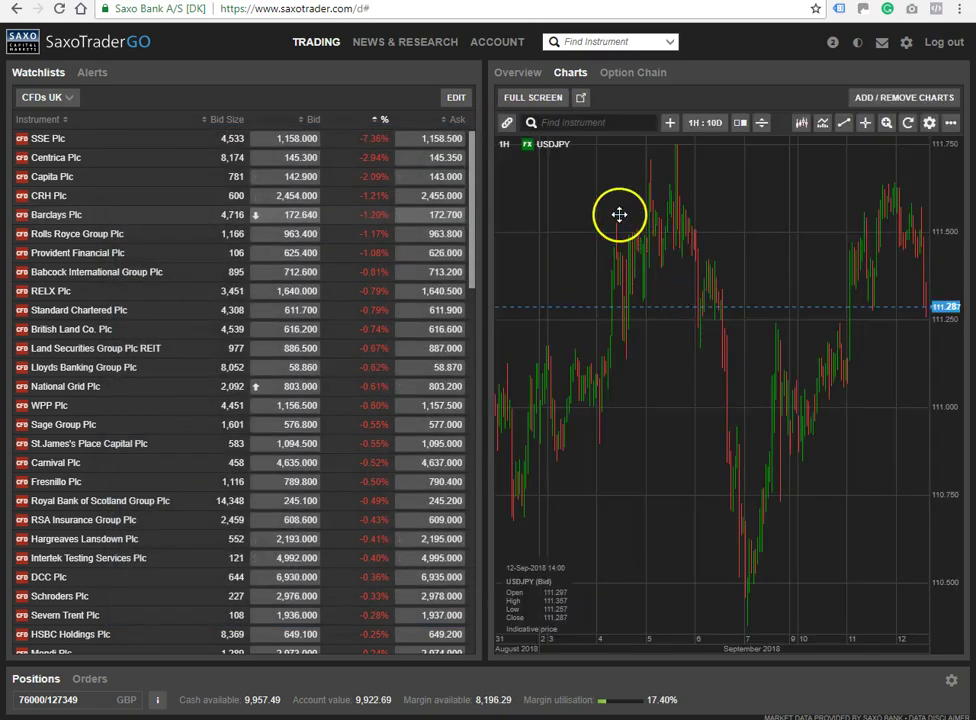
Scroll through the Barclays option chain expiry dates, then go to News & Research.
{"action": "left_click", "coordinate": [625, 76]}
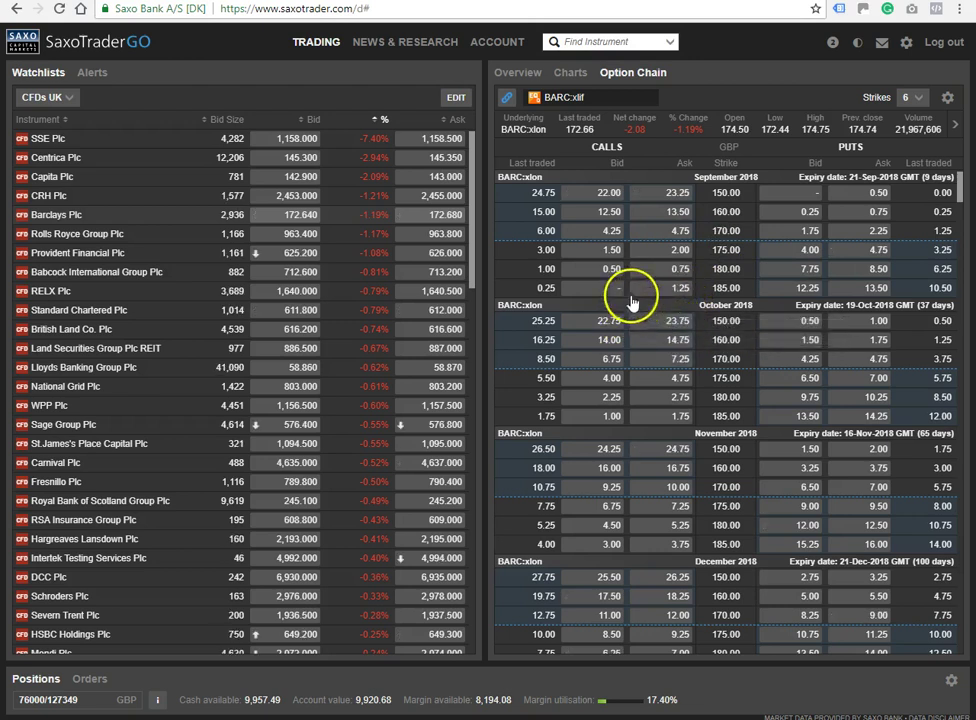
{"action": "scroll", "coordinate": [697, 425], "scroll_direction": "down", "scroll_amount": 5}
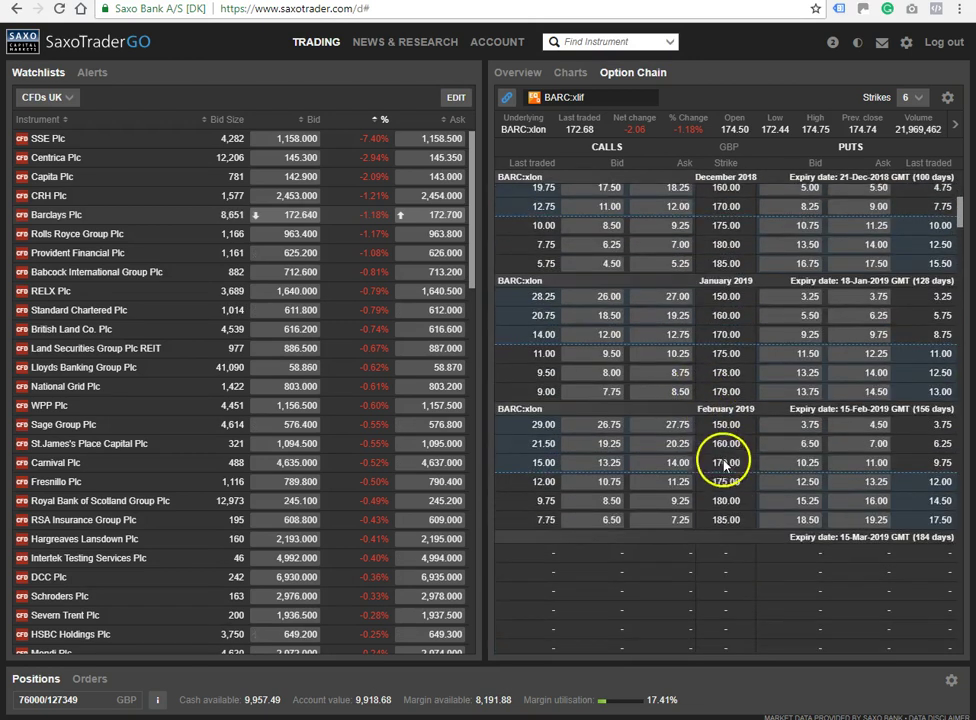
{"action": "scroll", "coordinate": [727, 457], "scroll_direction": "down", "scroll_amount": 15}
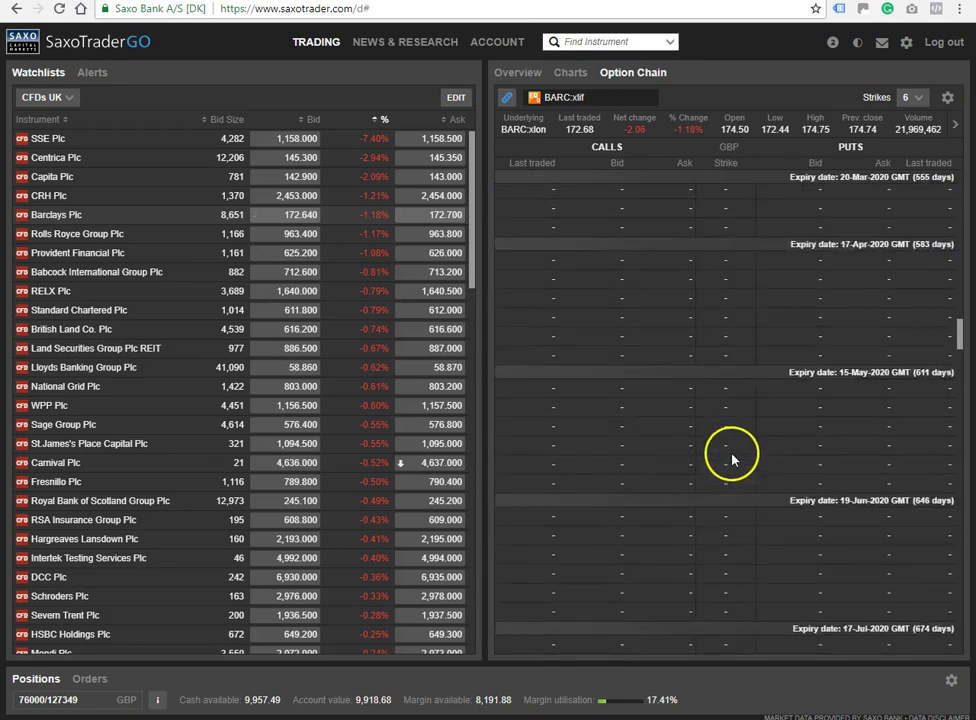
{"action": "scroll", "coordinate": [731, 462], "scroll_direction": "down", "scroll_amount": 15}
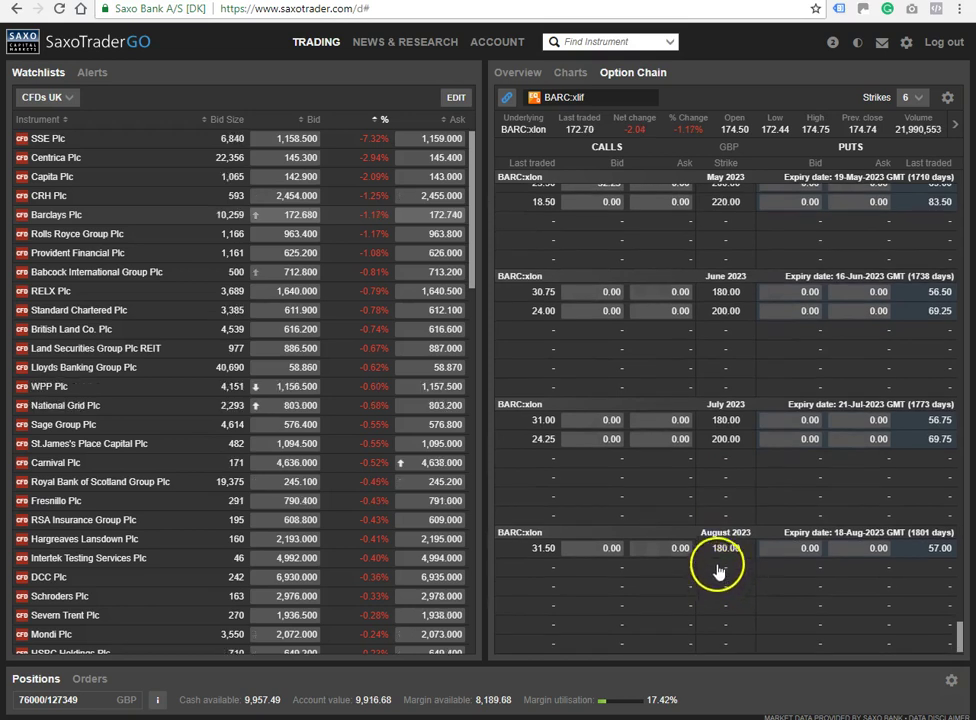
{"action": "scroll", "coordinate": [727, 548], "scroll_direction": "up", "scroll_amount": 15}
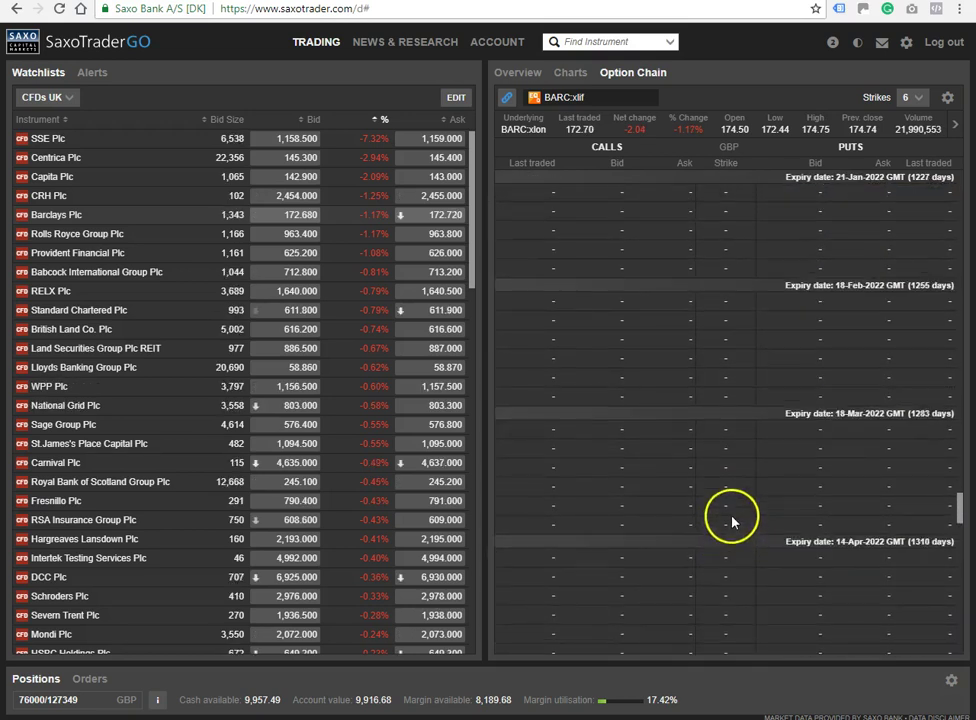
{"action": "scroll", "coordinate": [733, 517], "scroll_direction": "up", "scroll_amount": 4}
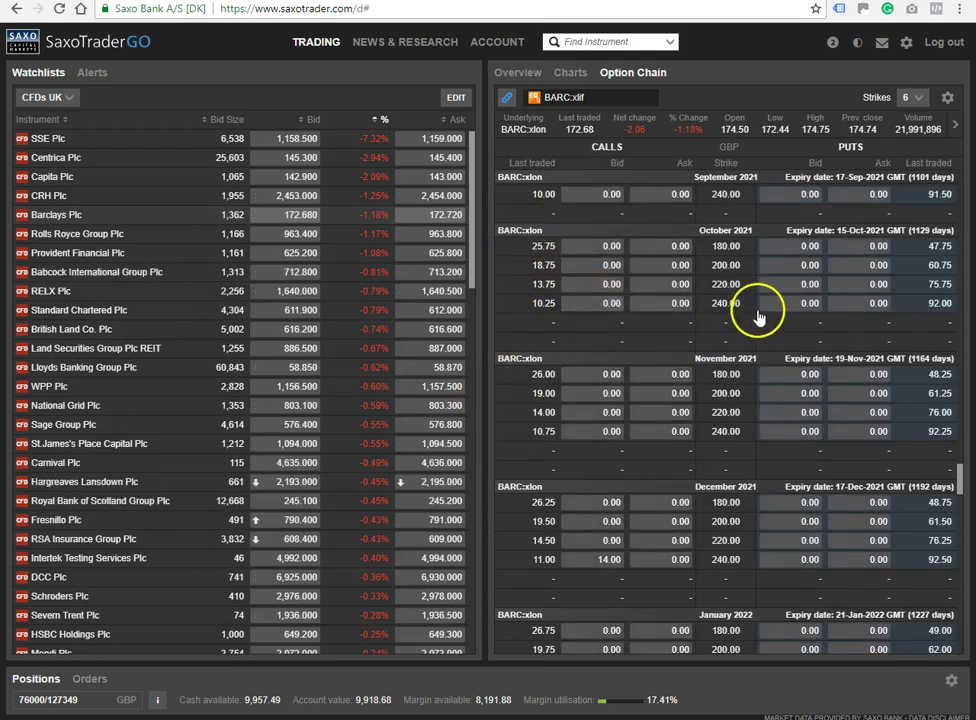
{"action": "scroll", "coordinate": [660, 230], "scroll_direction": "up", "scroll_amount": 5}
{"action": "left_click", "coordinate": [398, 45]}
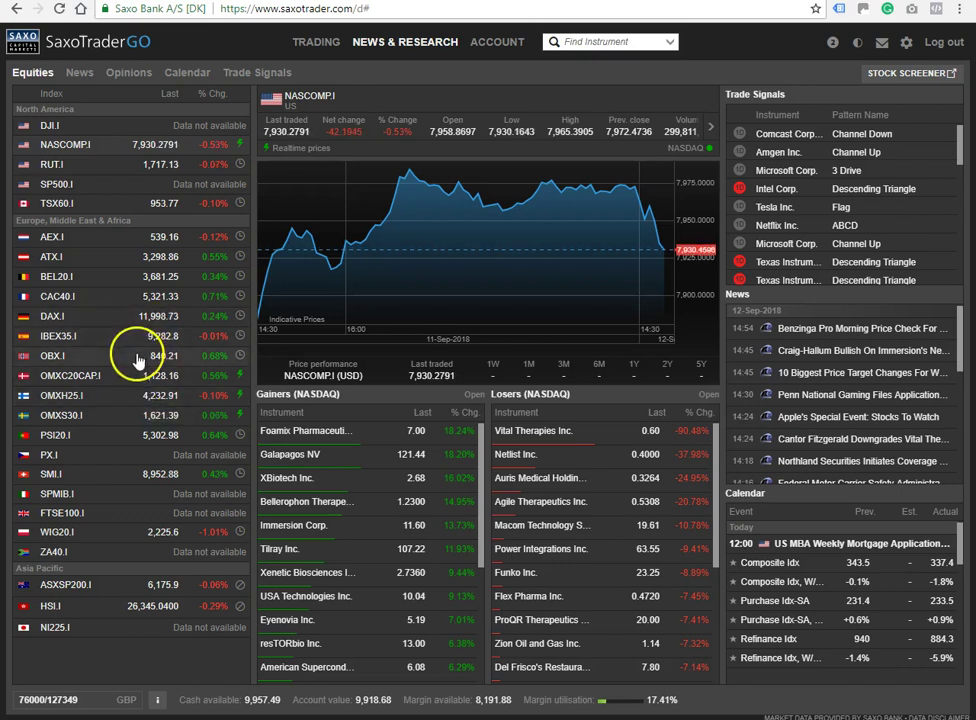
On the Equities research page, switch to the light theme and back to dark.
{"action": "left_click", "coordinate": [743, 150]}
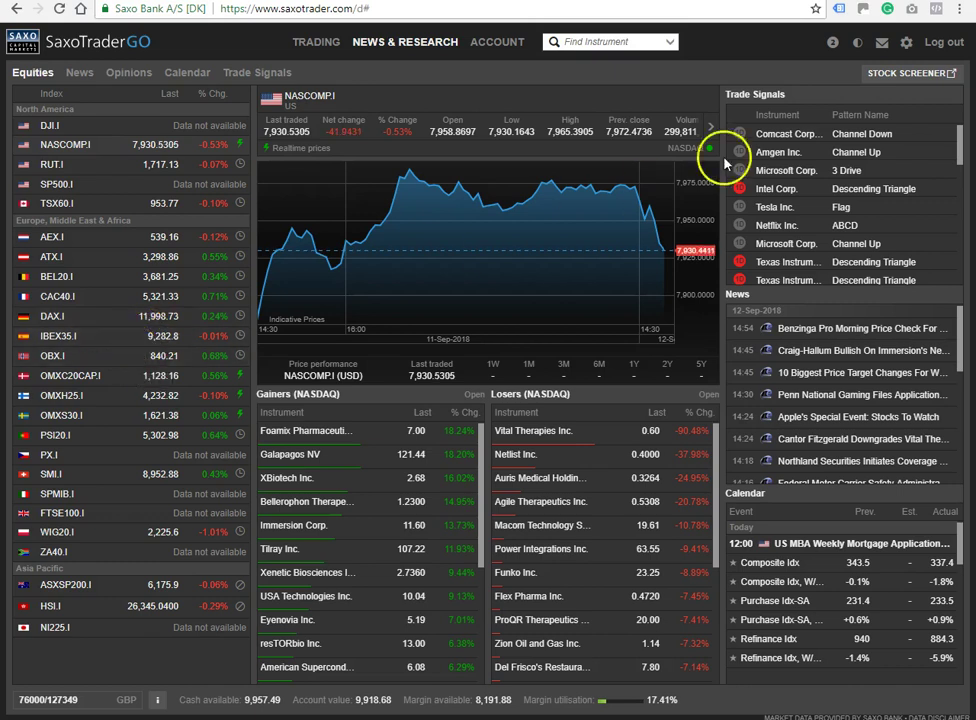
{"action": "left_click", "coordinate": [857, 48]}
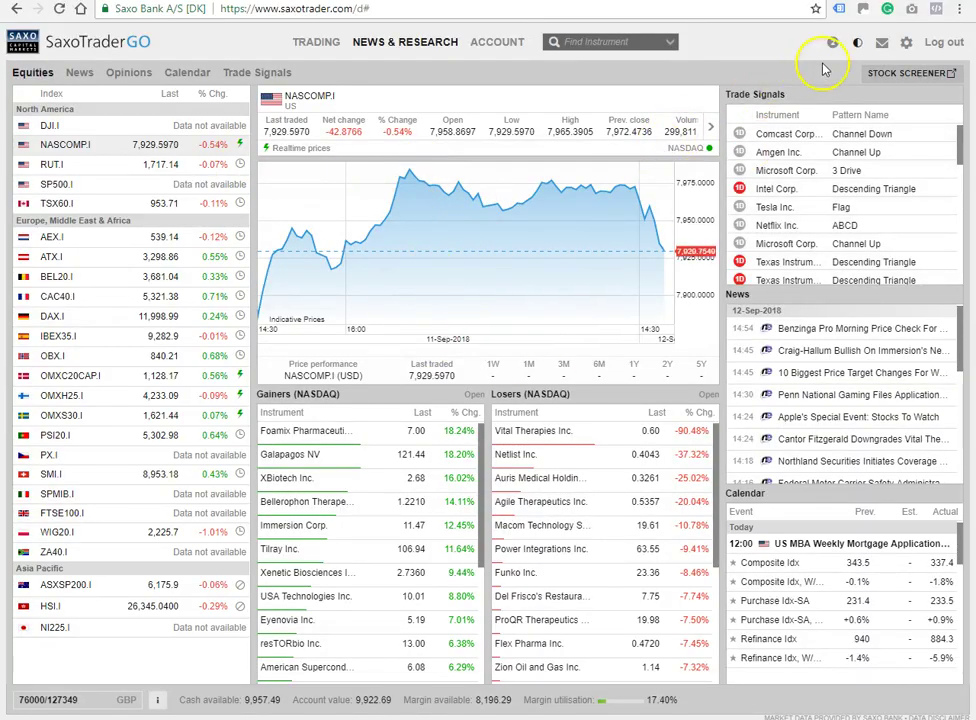
{"action": "left_click", "coordinate": [860, 47]}
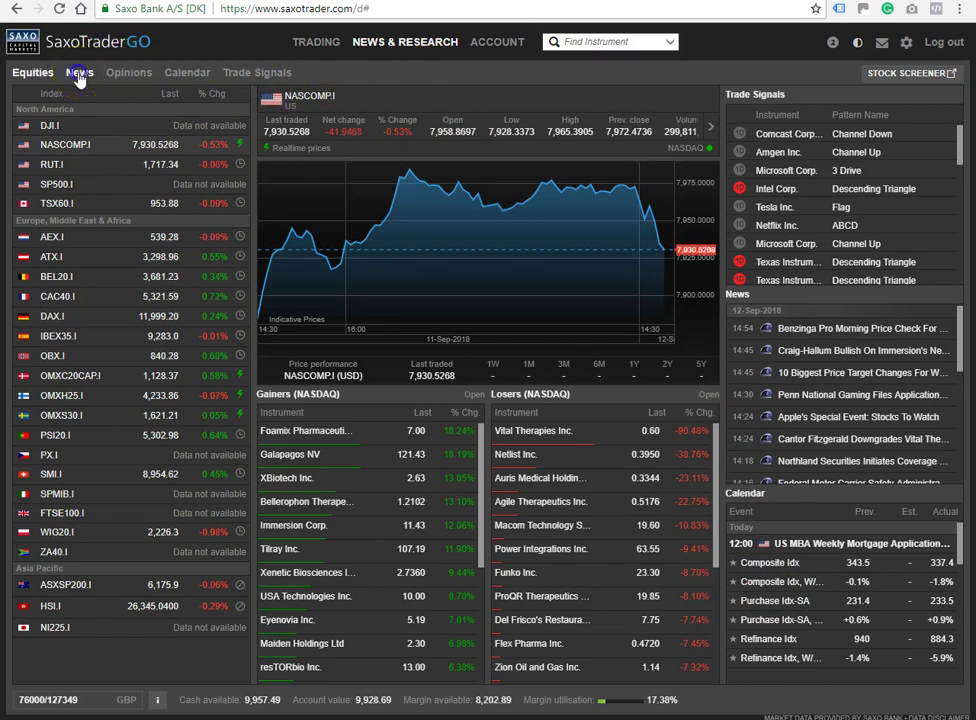
Check the news providers list and read the Craig-Hallum story on Immersion's interim CEO.
{"action": "left_click", "coordinate": [79, 75]}
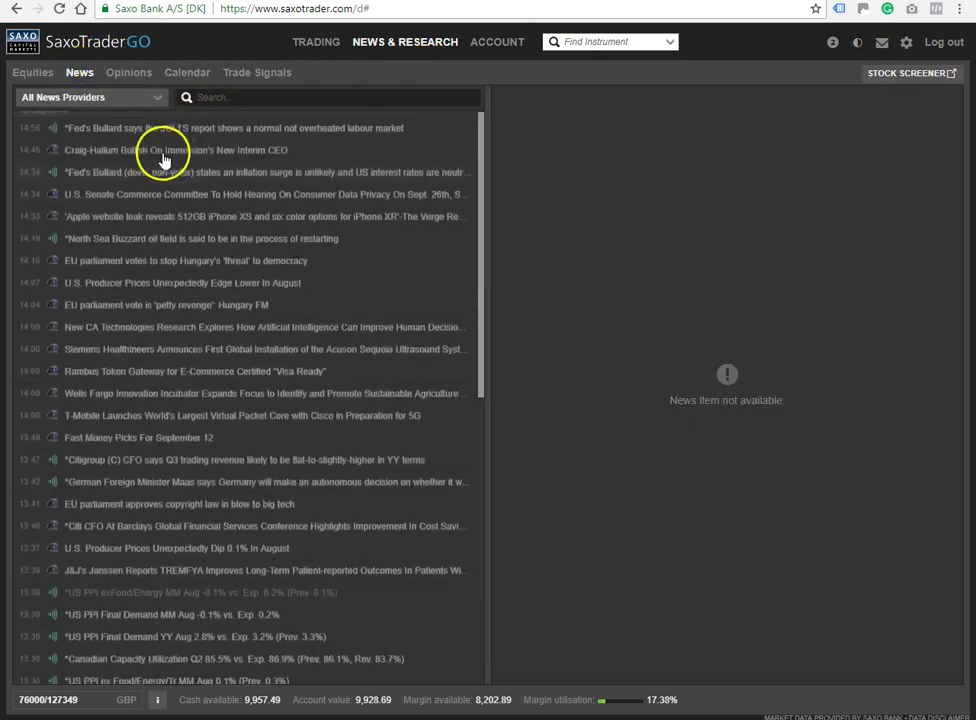
{"action": "left_click", "coordinate": [100, 96]}
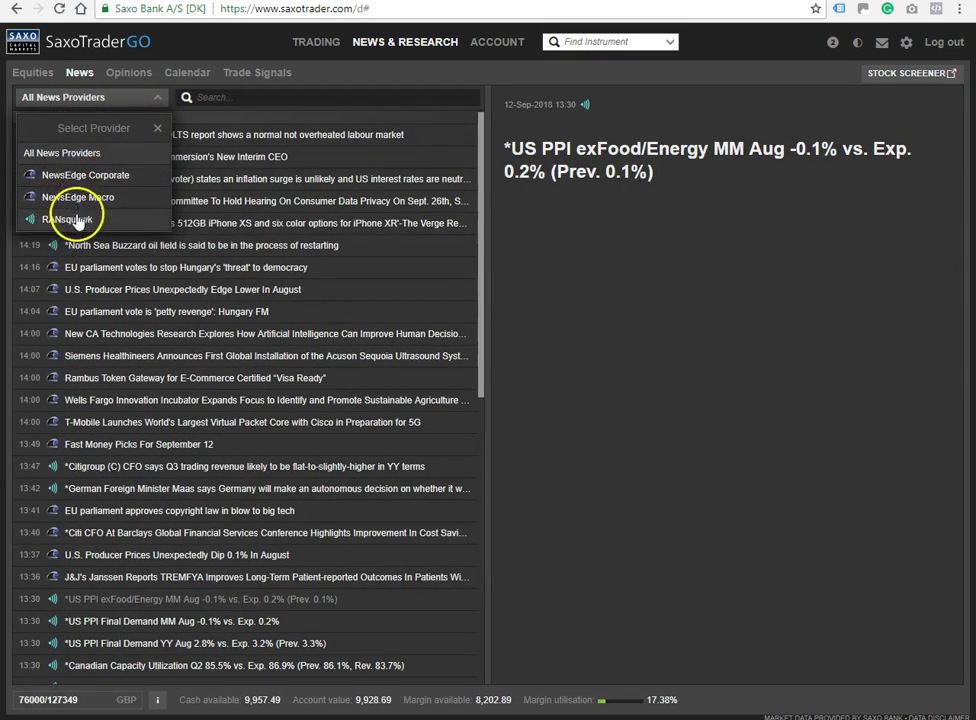
{"action": "left_click", "coordinate": [200, 179]}
{"action": "left_click", "coordinate": [221, 160]}
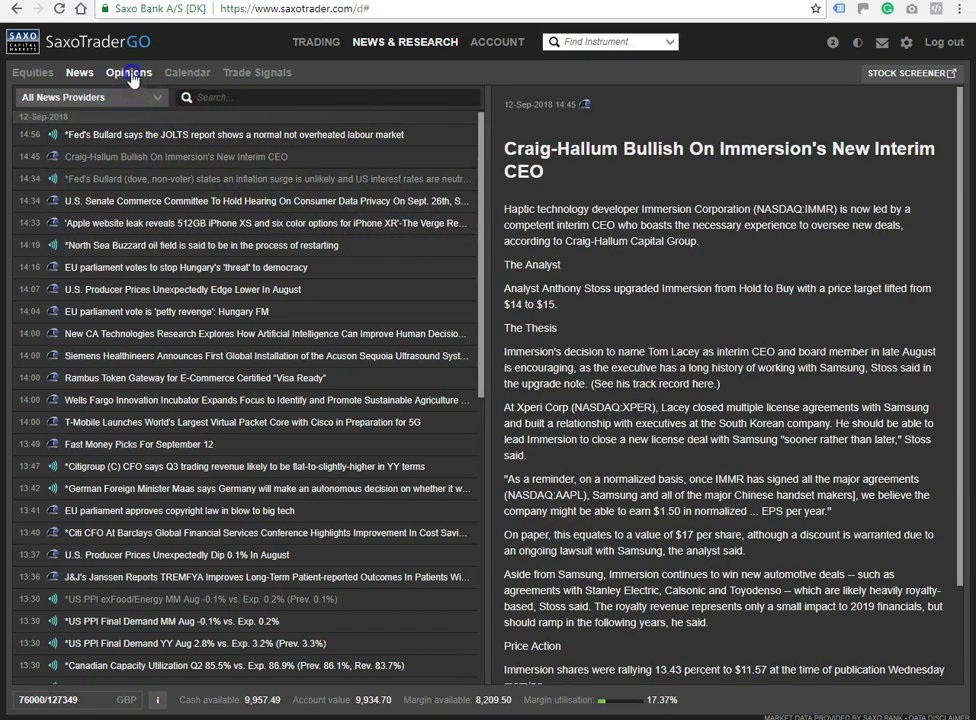
Read the FX Update volatility article and the equity markets change article in Opinions.
{"action": "left_click", "coordinate": [129, 72]}
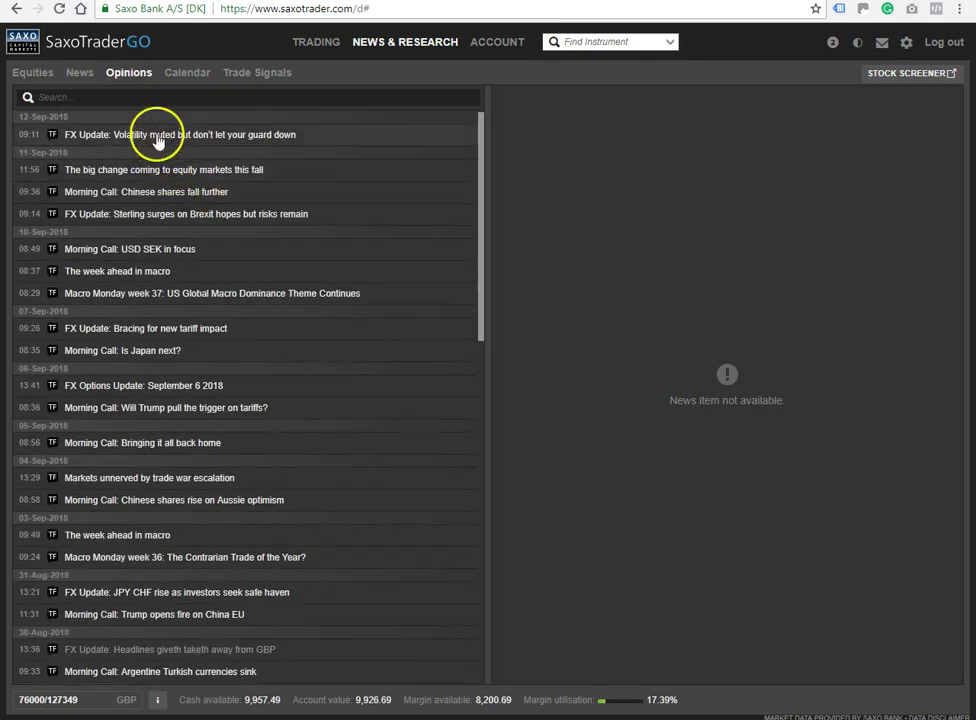
{"action": "left_click", "coordinate": [157, 135]}
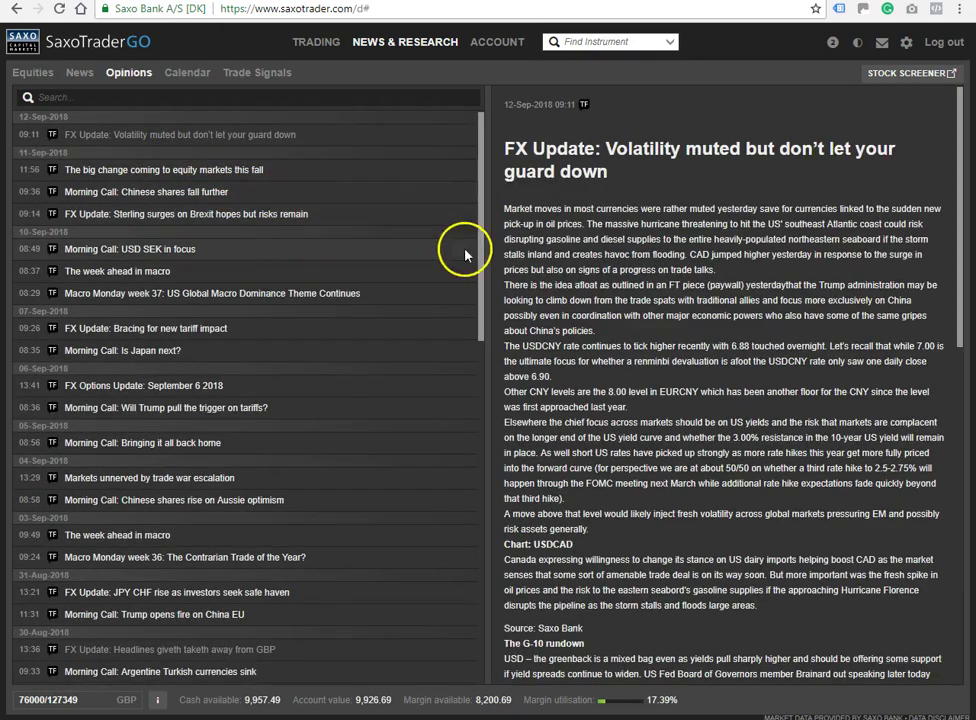
{"action": "scroll", "coordinate": [690, 400], "scroll_direction": "down", "scroll_amount": 3}
{"action": "scroll", "coordinate": [697, 343], "scroll_direction": "up", "scroll_amount": 3}
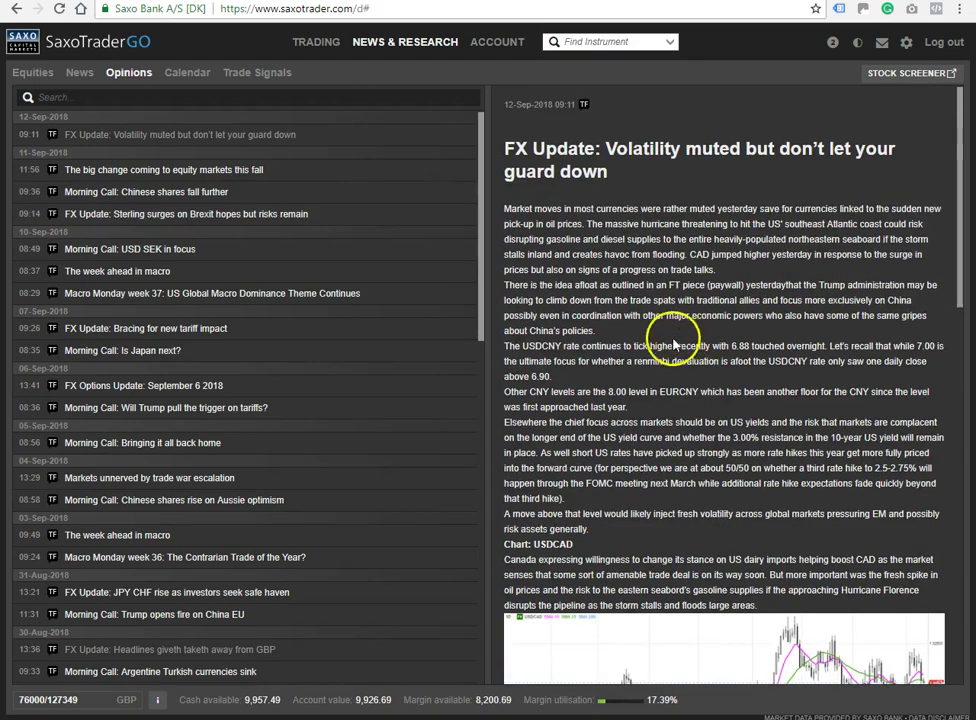
{"action": "scroll", "coordinate": [675, 345], "scroll_direction": "down", "scroll_amount": 10}
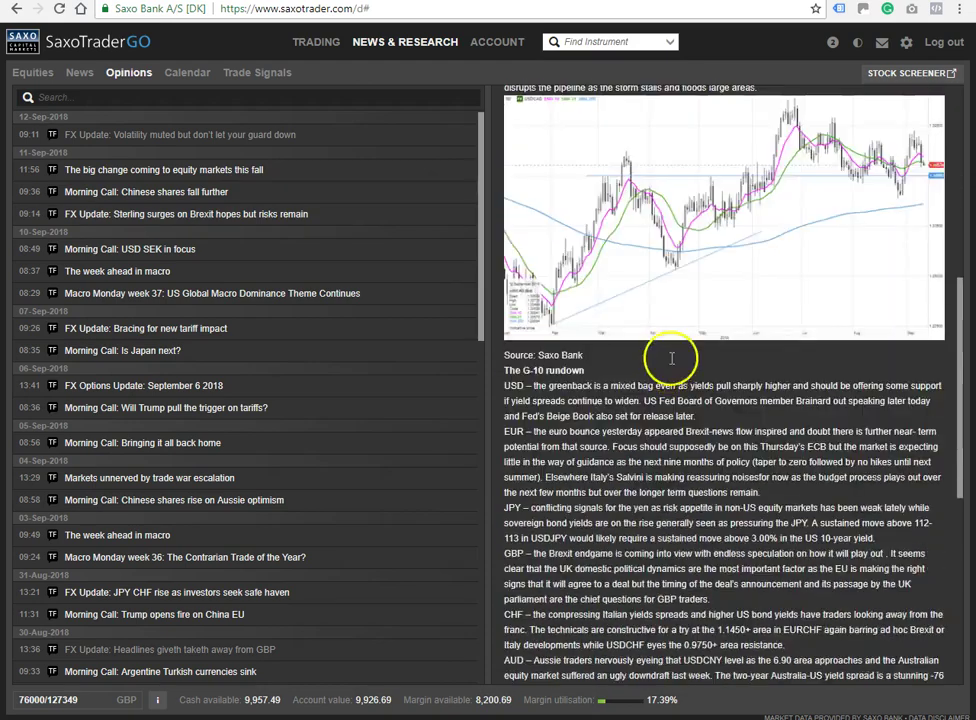
{"action": "scroll", "coordinate": [672, 355], "scroll_direction": "down", "scroll_amount": 10}
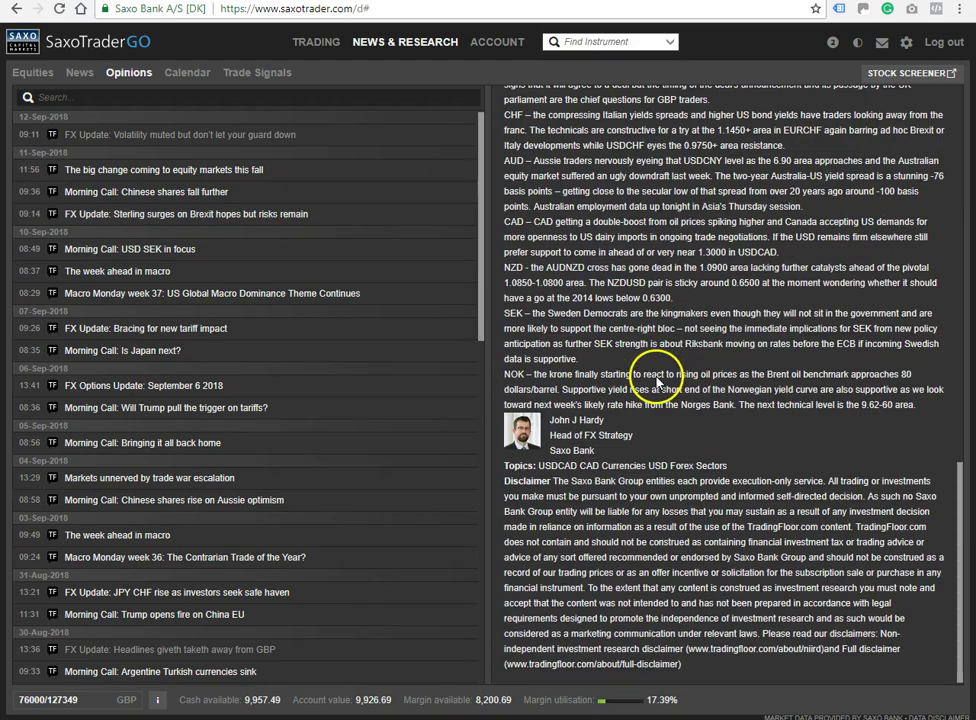
{"action": "scroll", "coordinate": [663, 391], "scroll_direction": "up", "scroll_amount": 20}
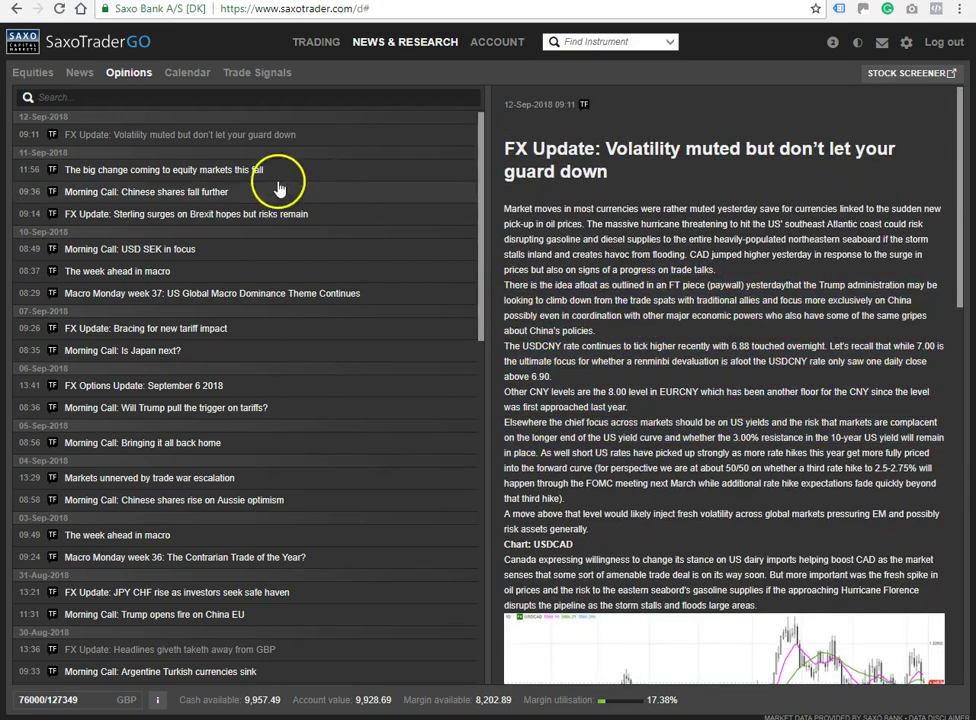
{"action": "left_click", "coordinate": [160, 170]}
{"action": "scroll", "coordinate": [712, 360], "scroll_direction": "down", "scroll_amount": 10}
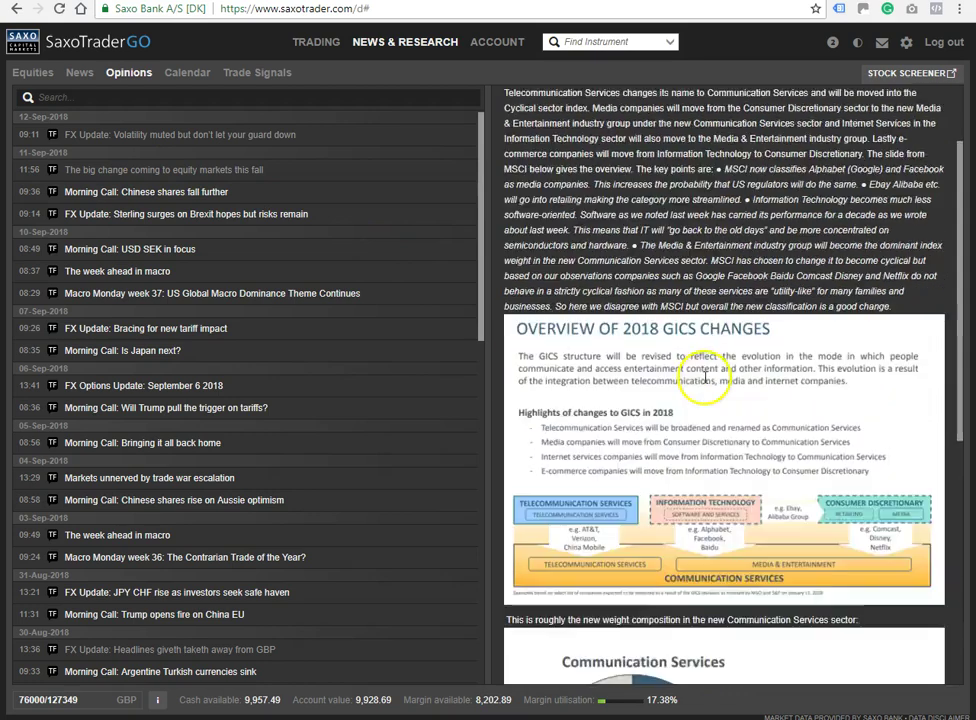
Play and skip through the 'Morning Call: Chinese shares fall further' video, then show the calendar.
{"action": "left_click", "coordinate": [130, 188]}
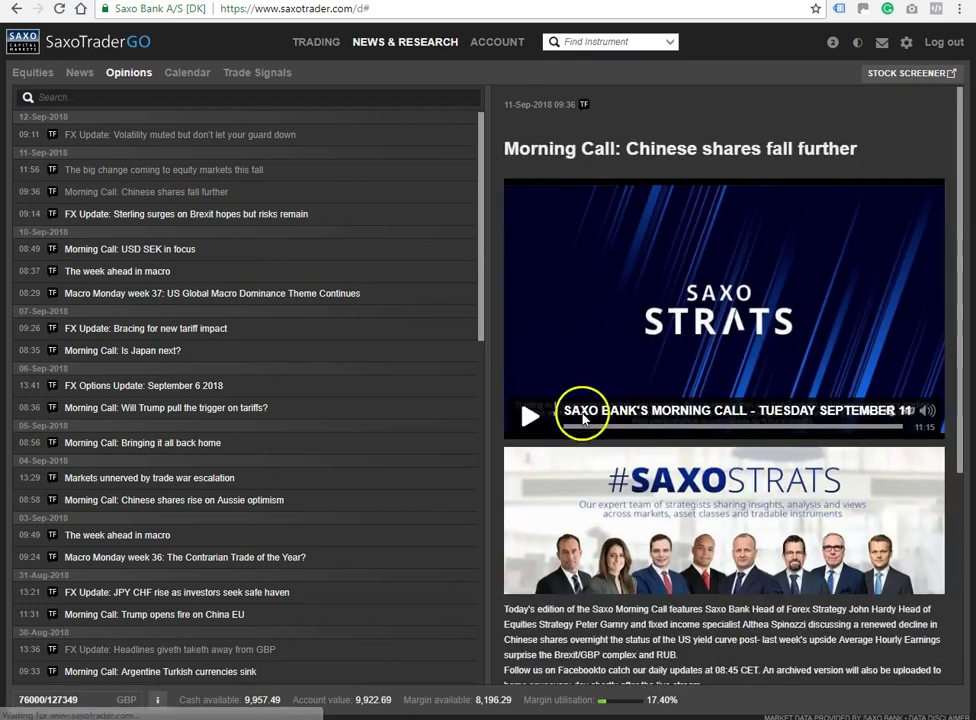
{"action": "left_click", "coordinate": [583, 418]}
{"action": "left_click", "coordinate": [638, 428]}
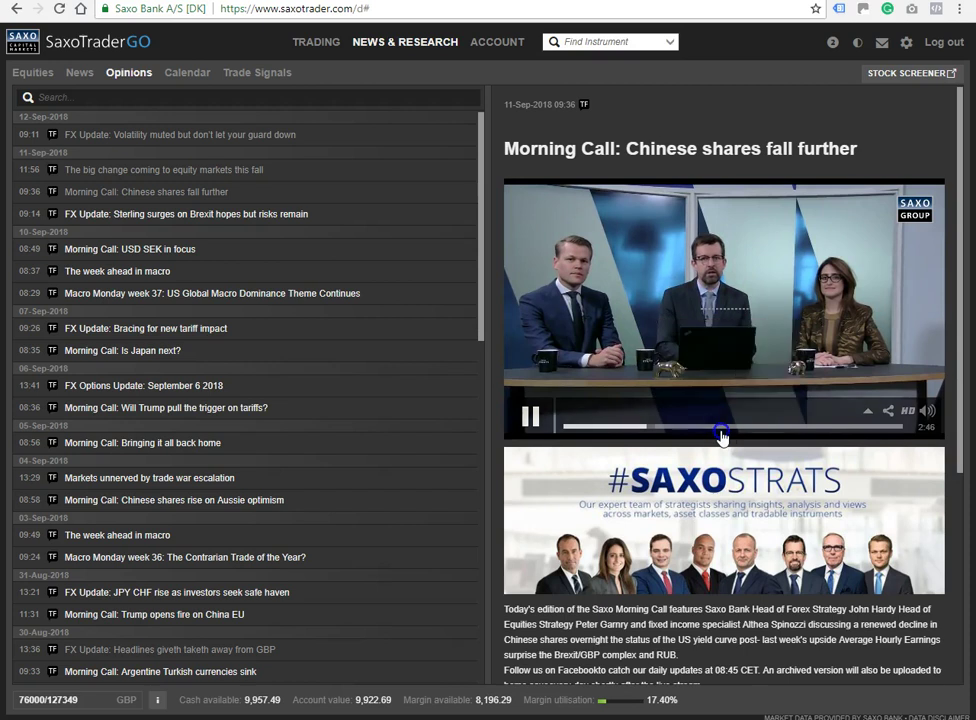
{"action": "left_click", "coordinate": [762, 428]}
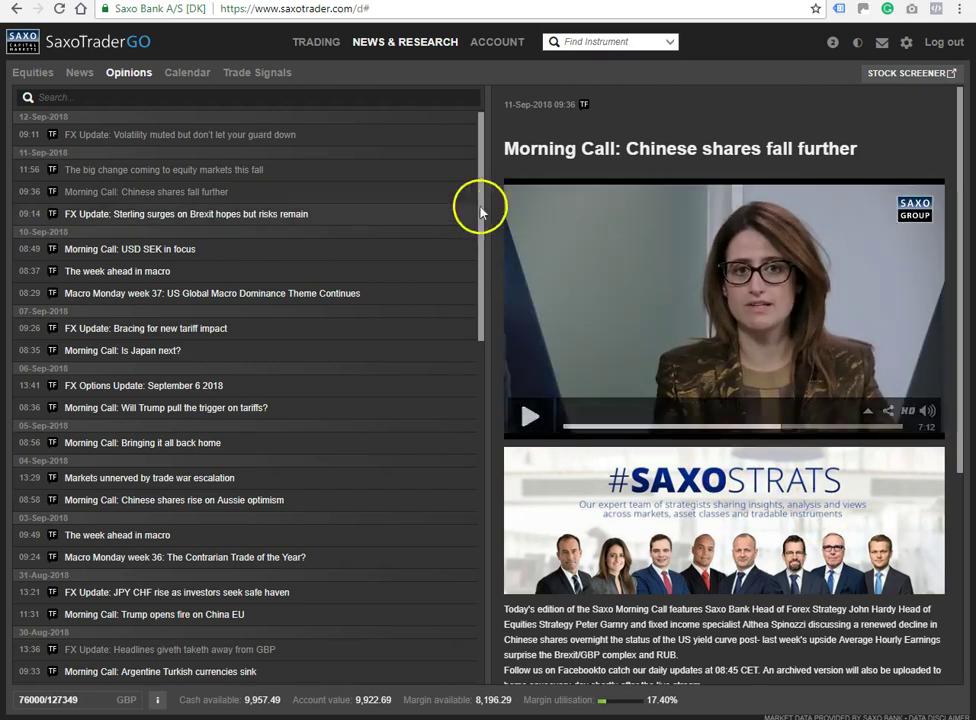
{"action": "left_click", "coordinate": [187, 72]}
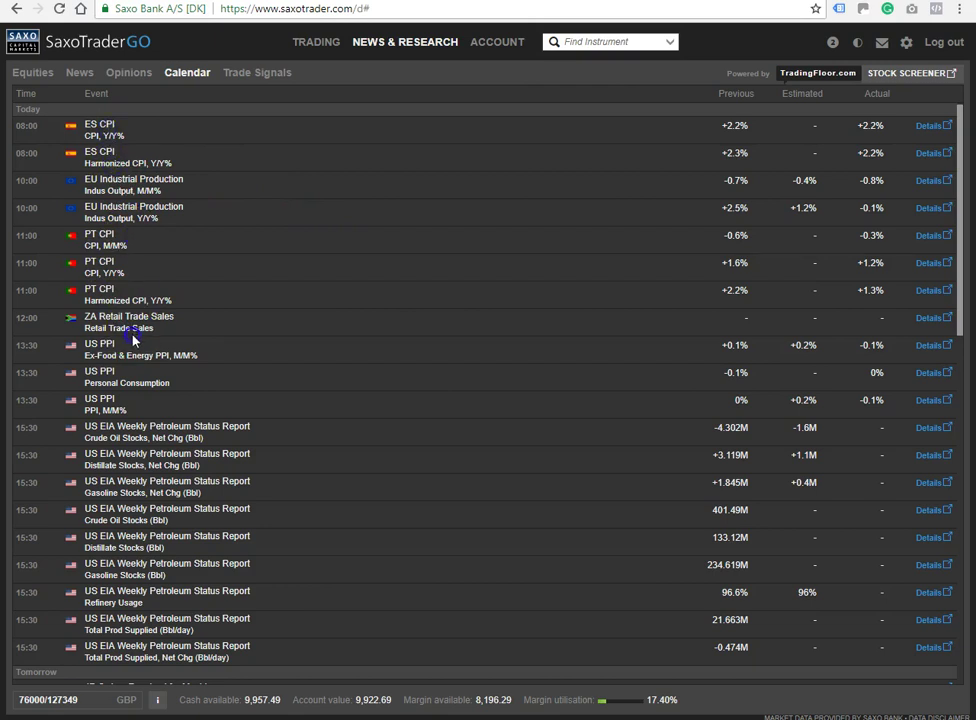
View TradingFloor's ES CPI event details, return to the calendar, then list Trade Signals.
{"action": "scroll", "coordinate": [170, 262], "scroll_direction": "down", "scroll_amount": 8}
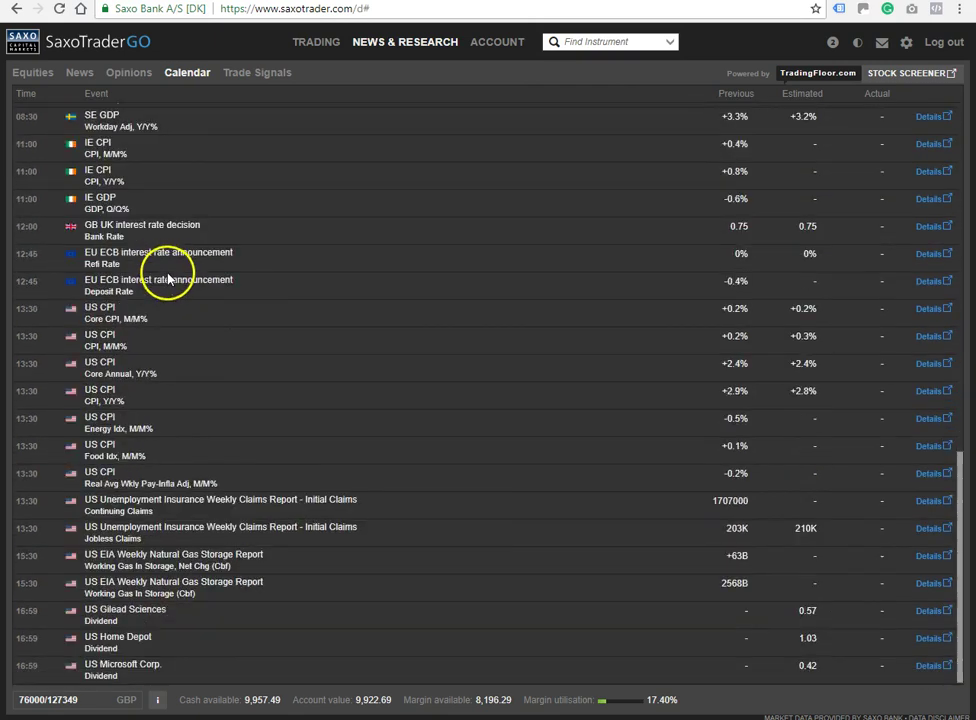
{"action": "scroll", "coordinate": [174, 280], "scroll_direction": "up", "scroll_amount": 8}
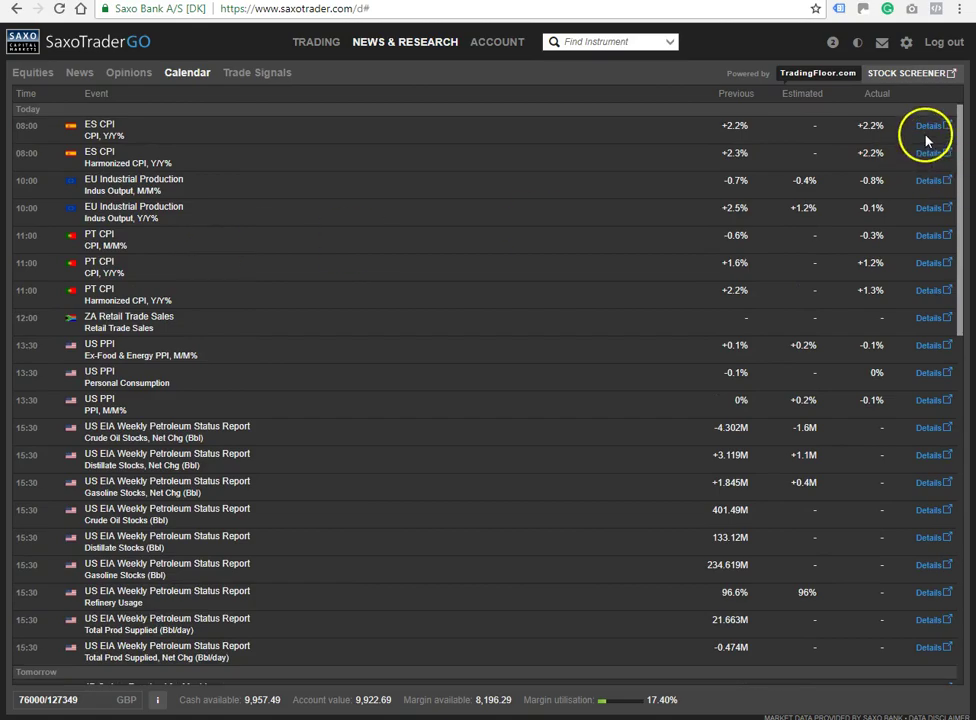
{"action": "left_click", "coordinate": [926, 131]}
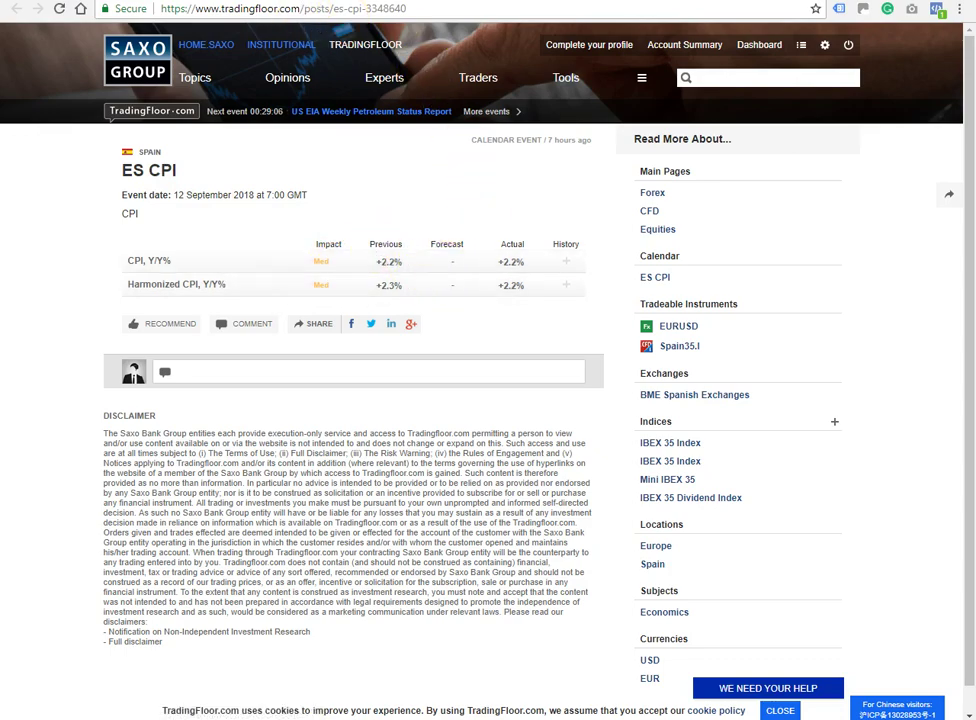
{"action": "left_click", "coordinate": [16, 8]}
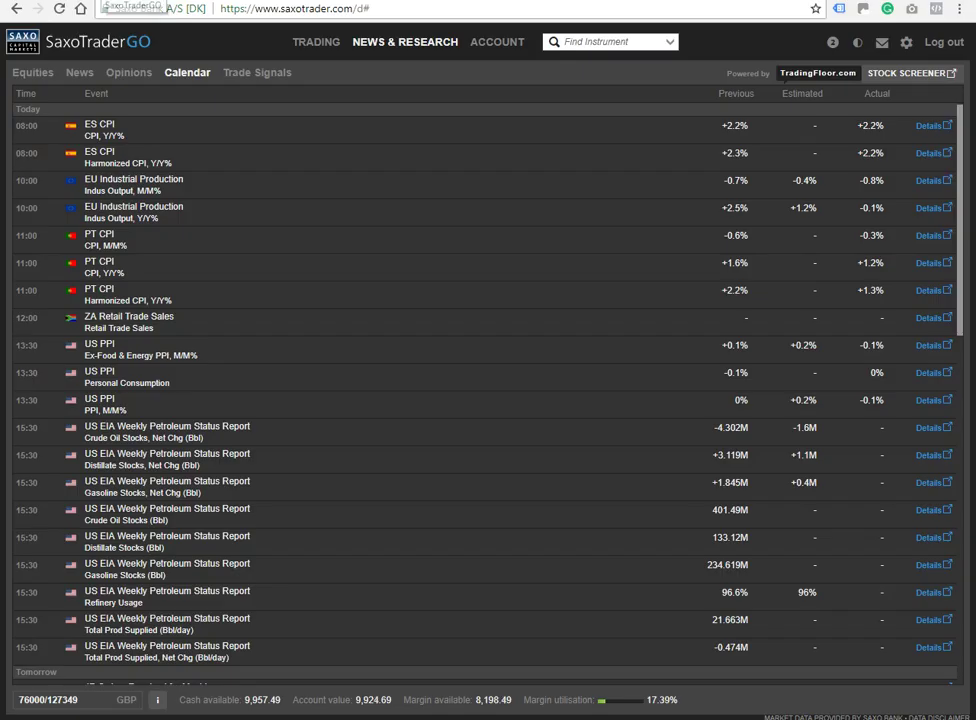
{"action": "left_click", "coordinate": [248, 77]}
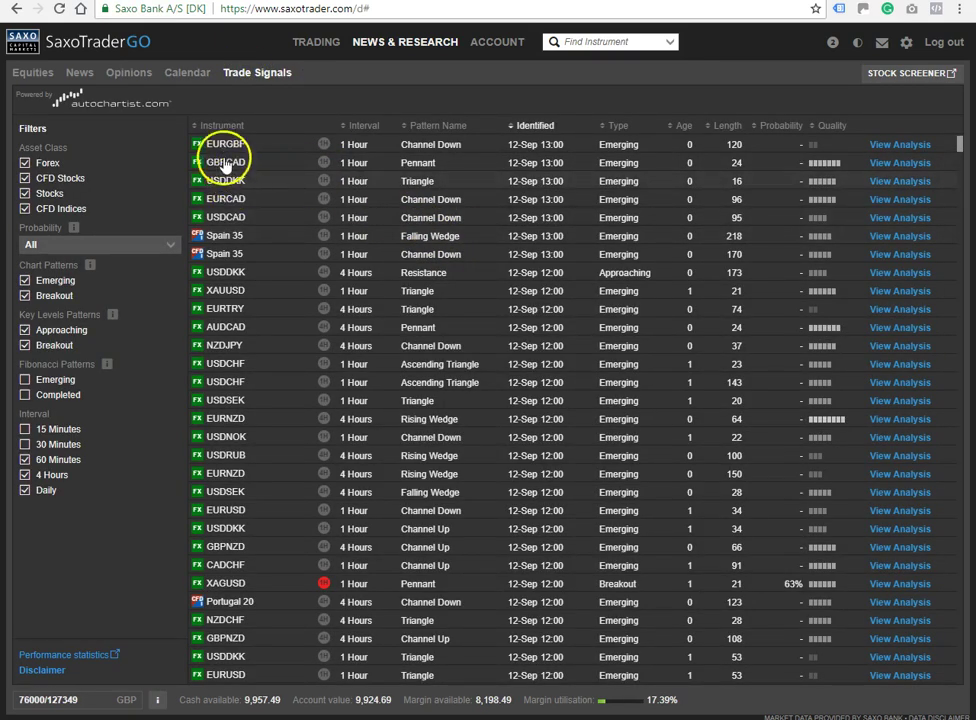
Sell 100,000 EURGBP at market from its Channel Down signal.
{"action": "left_click", "coordinate": [537, 126]}
{"action": "left_click", "coordinate": [536, 125]}
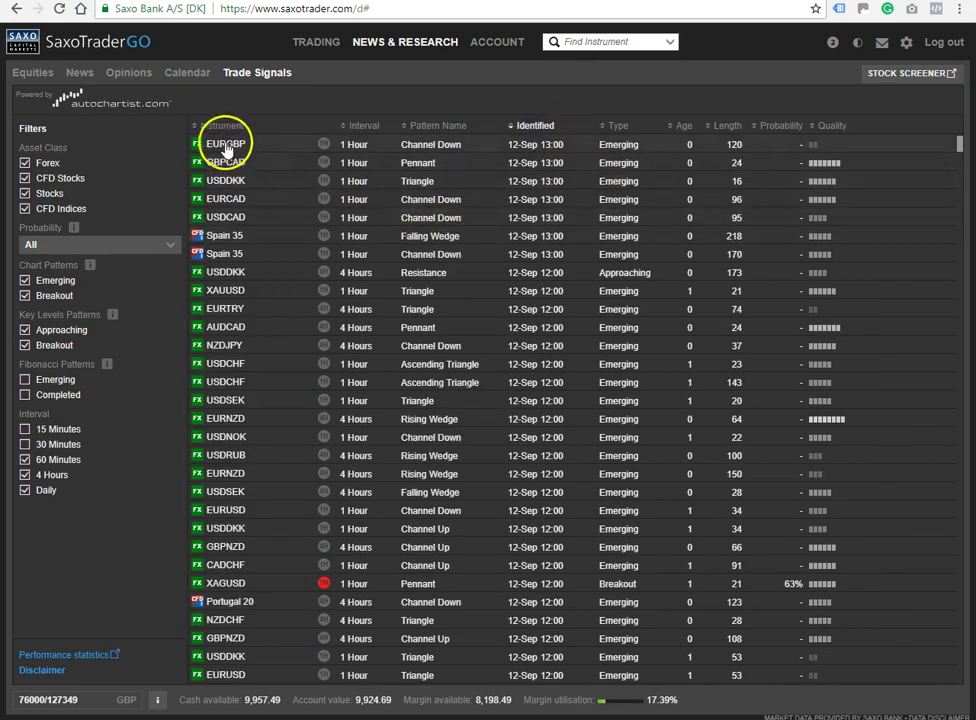
{"action": "left_click", "coordinate": [394, 206]}
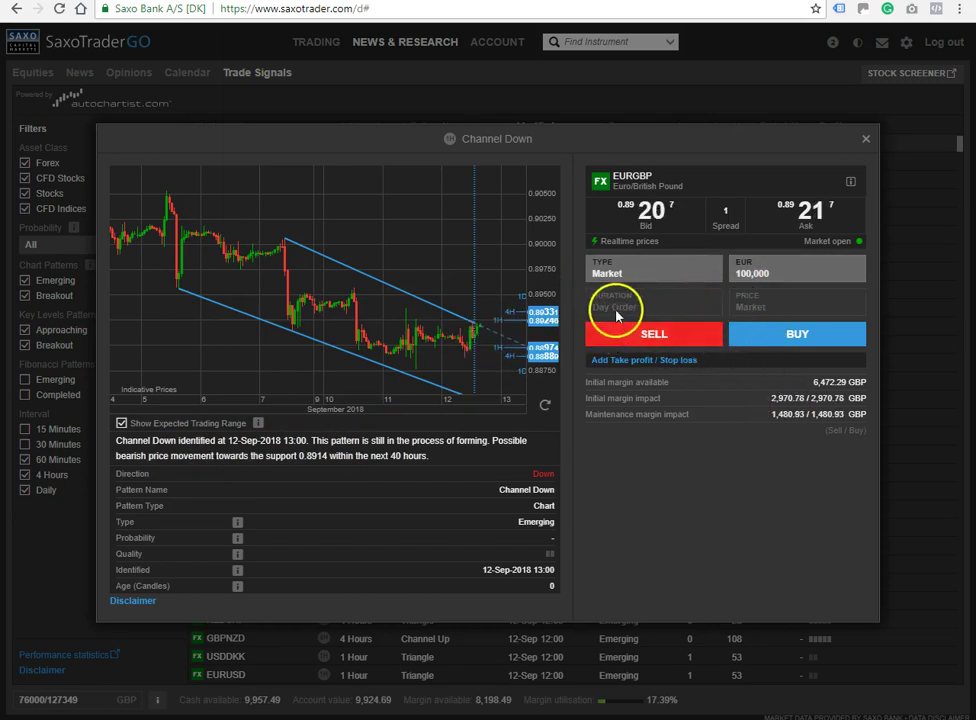
{"action": "left_click", "coordinate": [645, 273]}
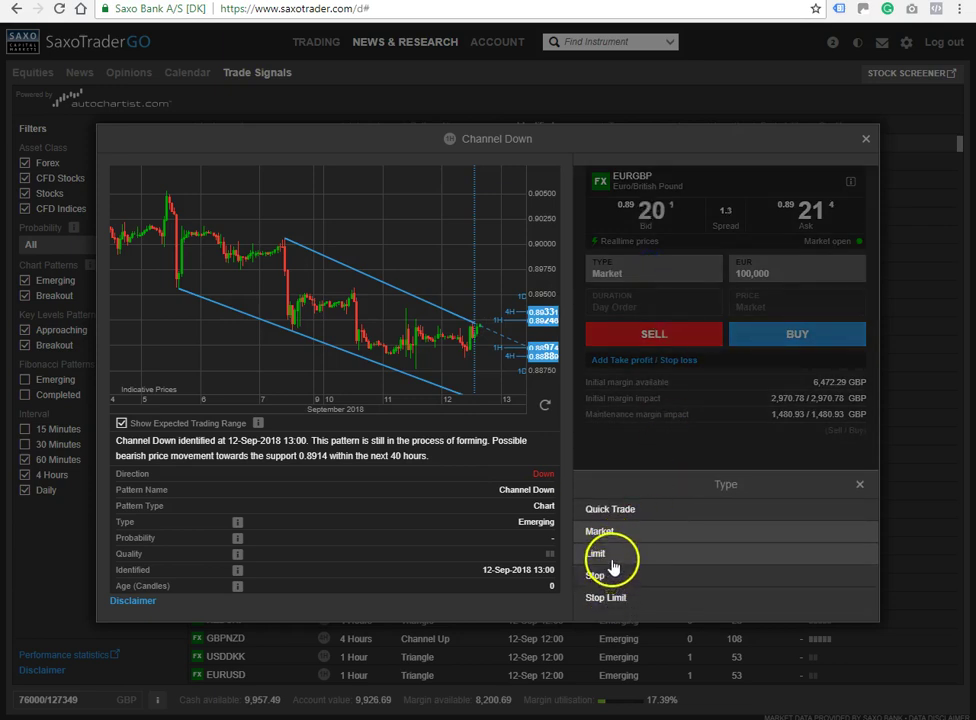
{"action": "left_click", "coordinate": [627, 530]}
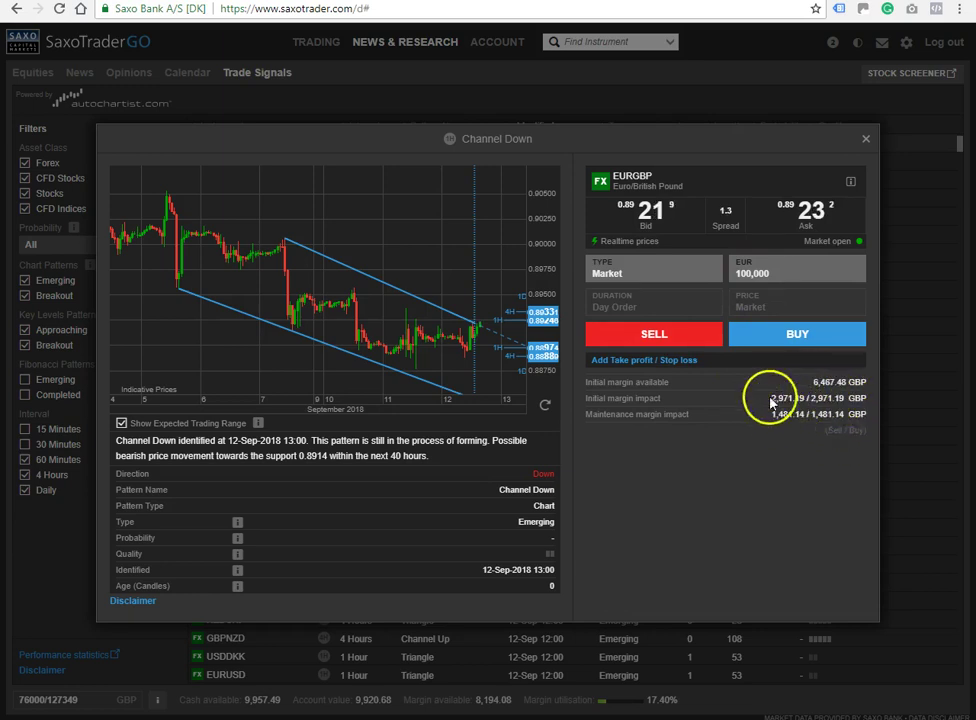
{"action": "left_click", "coordinate": [659, 336]}
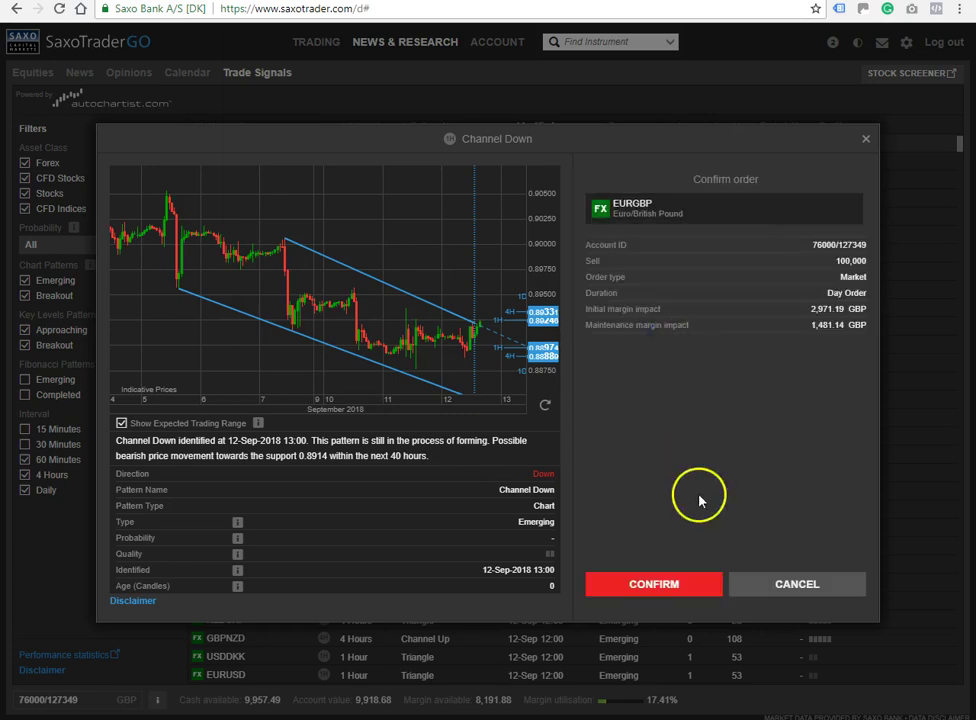
{"action": "left_click", "coordinate": [680, 581]}
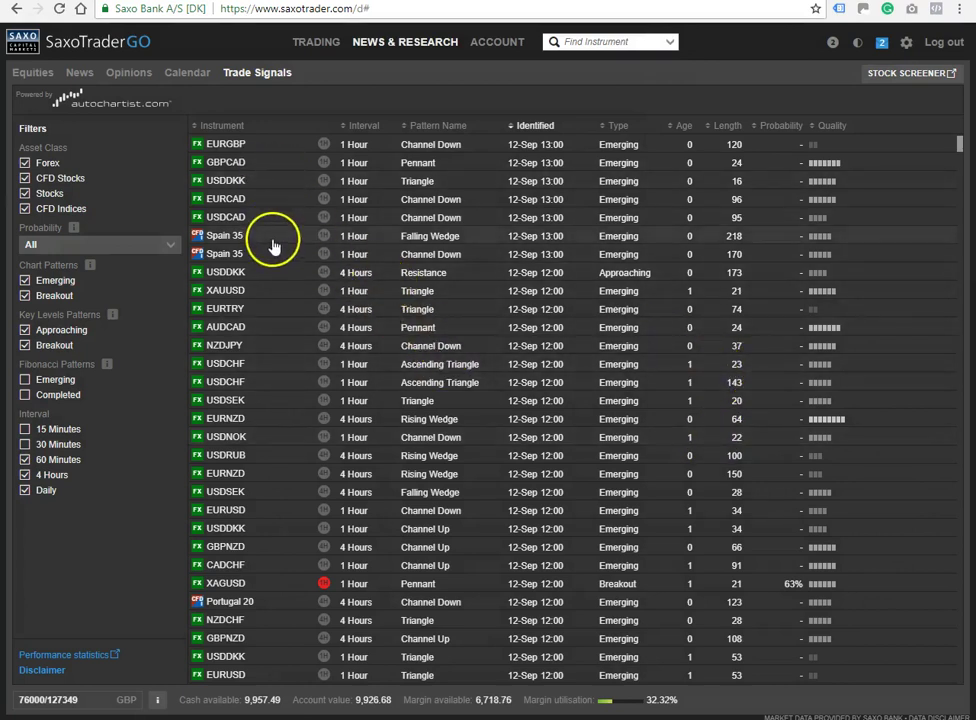
Buy 1 Spain 35 from its Falling Wedge signal and confirm the order.
{"action": "left_click", "coordinate": [425, 238]}
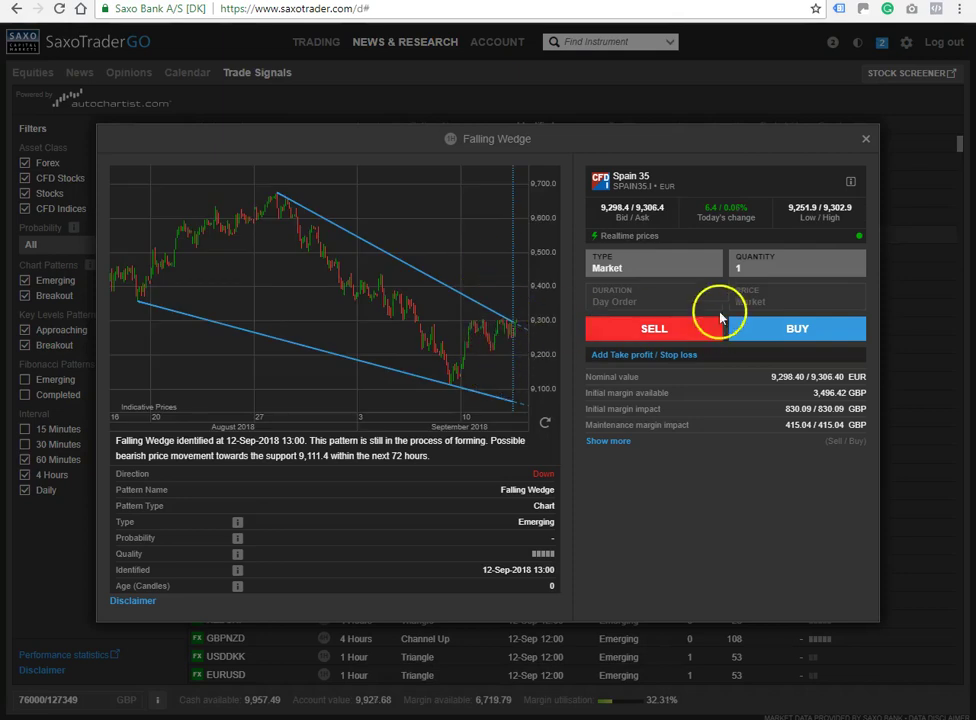
{"action": "left_click", "coordinate": [797, 334]}
{"action": "left_click", "coordinate": [773, 585]}
{"action": "left_click", "coordinate": [763, 472]}
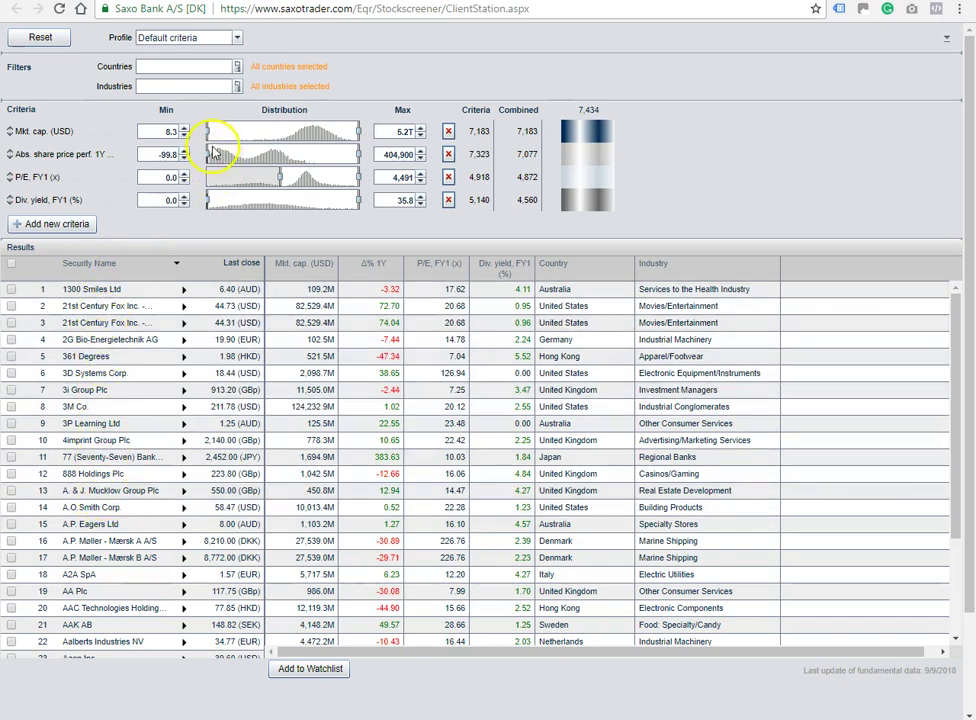
Filter the screener: market cap 305.8M–4.6B, 1Y performance min 8.2, dividend yield min 6.0%.
{"action": "left_click_drag", "start_coordinate": [232, 132], "coordinate": [321, 131]}
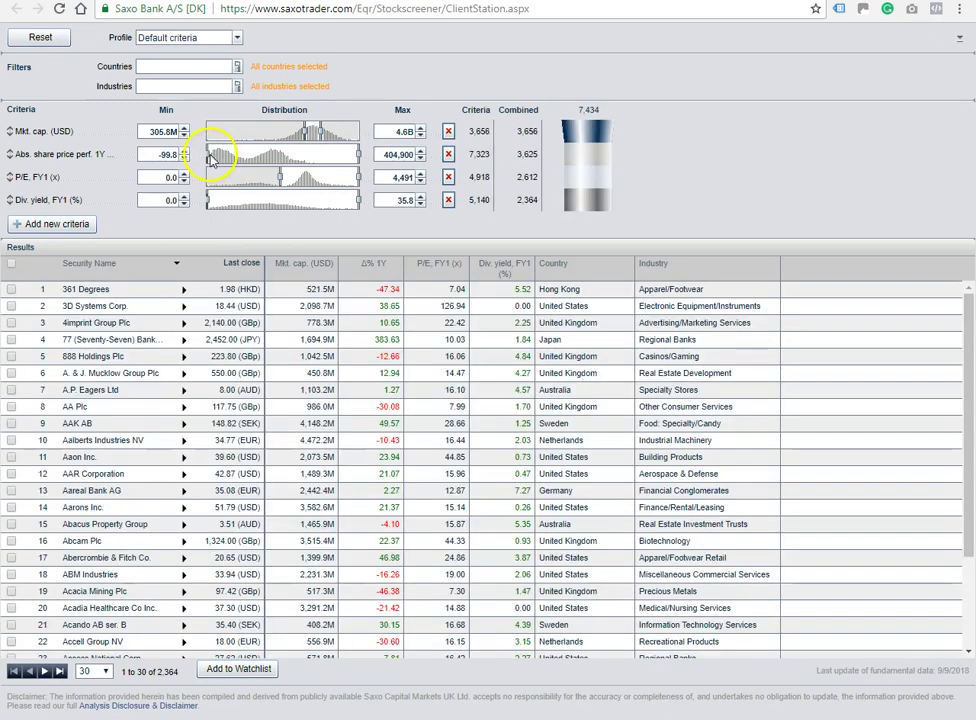
{"action": "left_click_drag", "start_coordinate": [268, 152], "coordinate": [268, 152]}
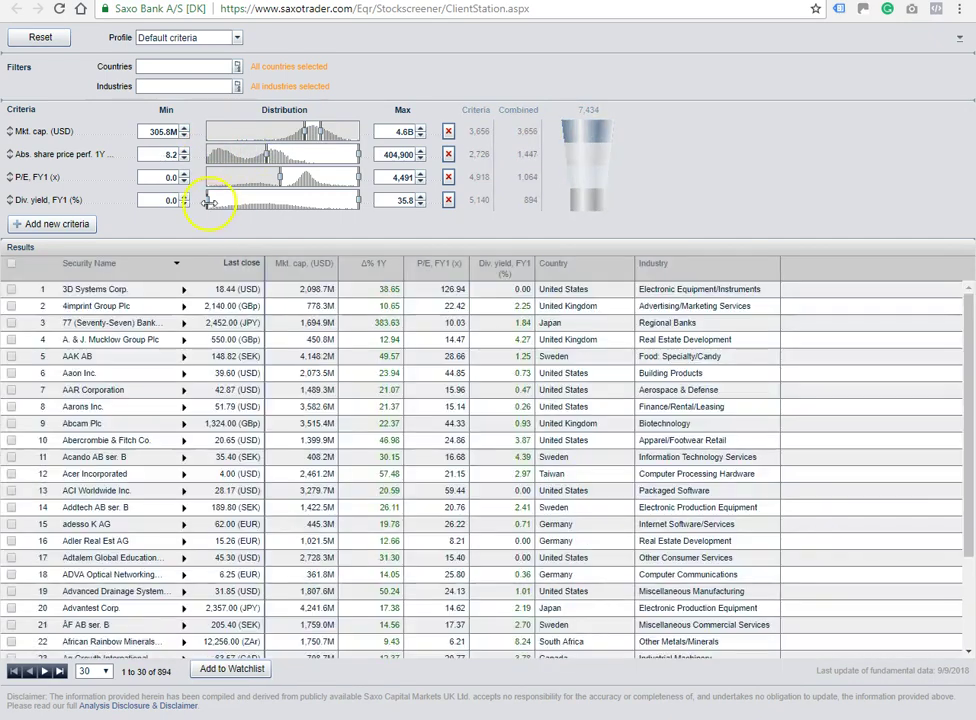
{"action": "left_click_drag", "start_coordinate": [208, 200], "coordinate": [276, 197]}
{"action": "right_click", "coordinate": [288, 194]}
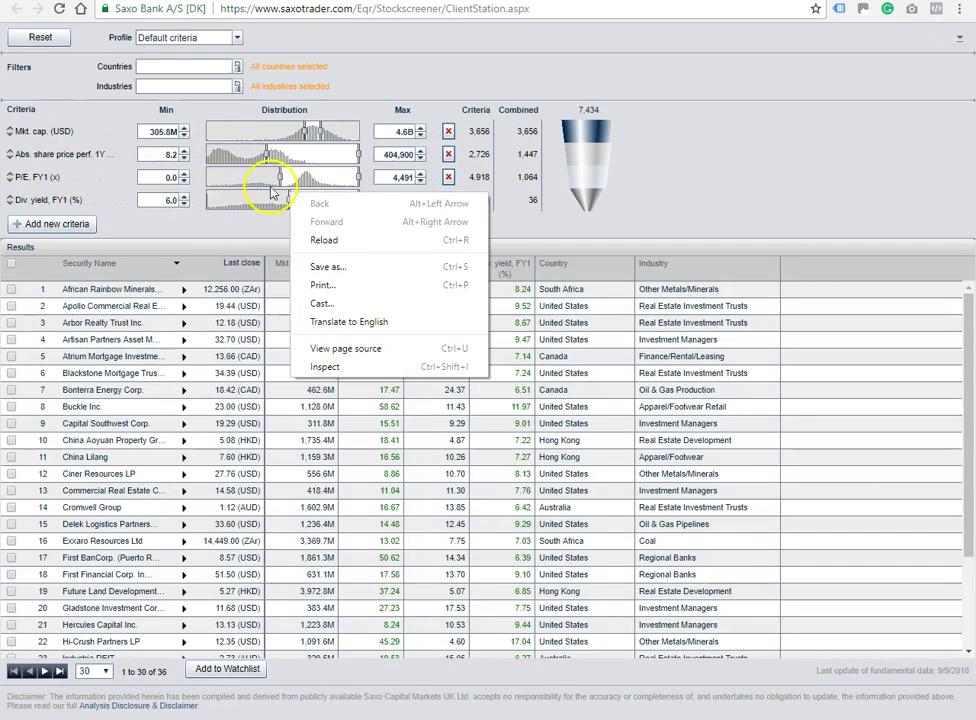
{"action": "left_click", "coordinate": [266, 198]}
{"action": "left_click", "coordinate": [92, 307]}
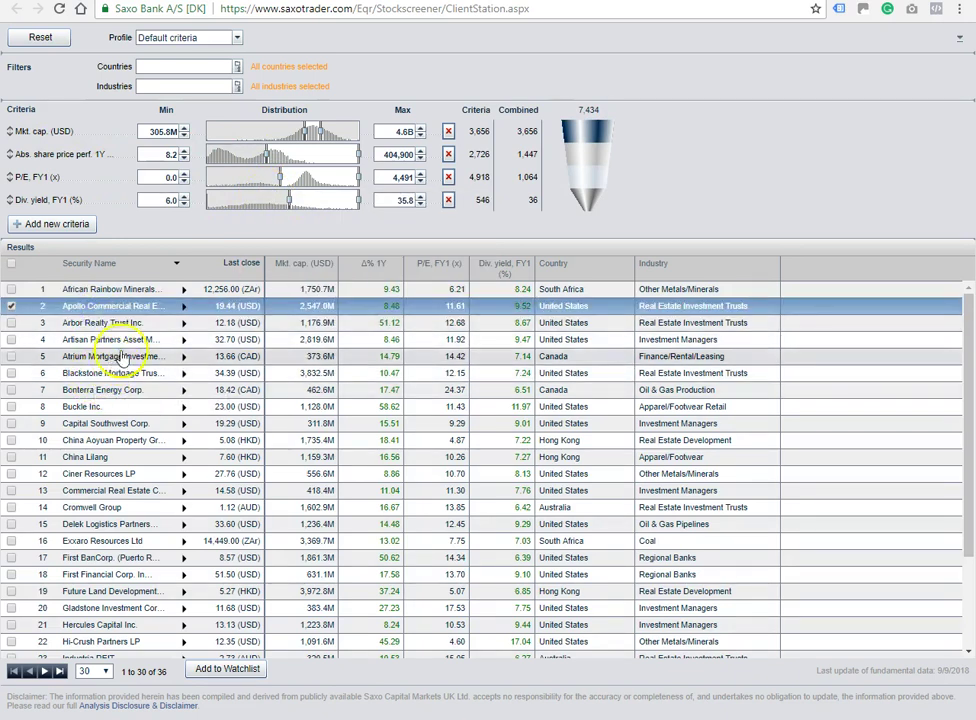
{"action": "left_click", "coordinate": [112, 2]}
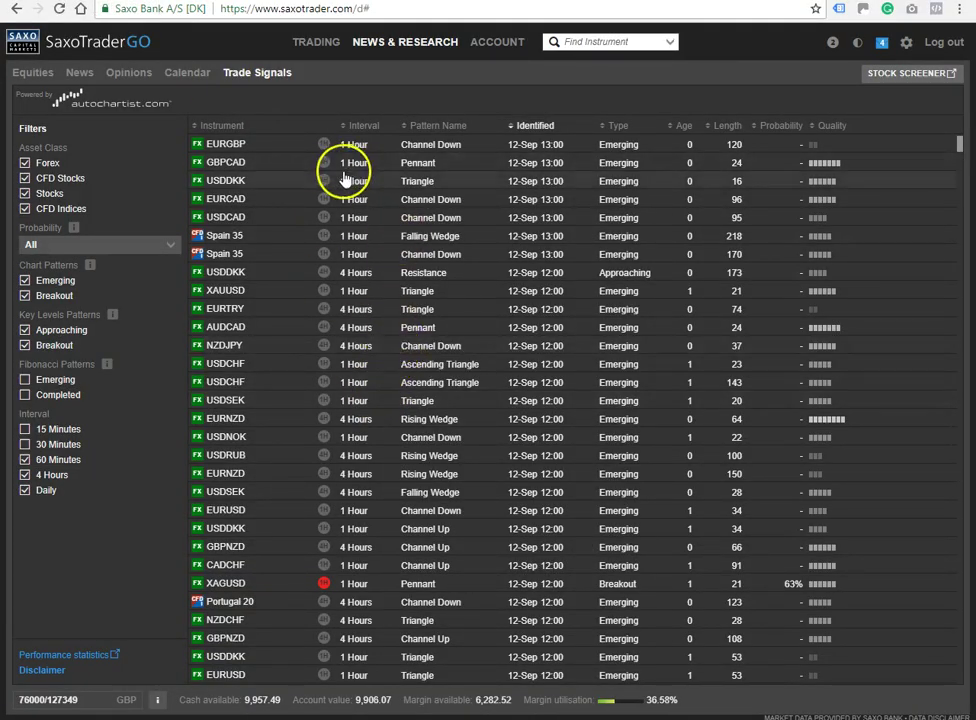
From Account, browse the market data subscription prices per exchange, then close the list.
{"action": "left_click", "coordinate": [494, 44]}
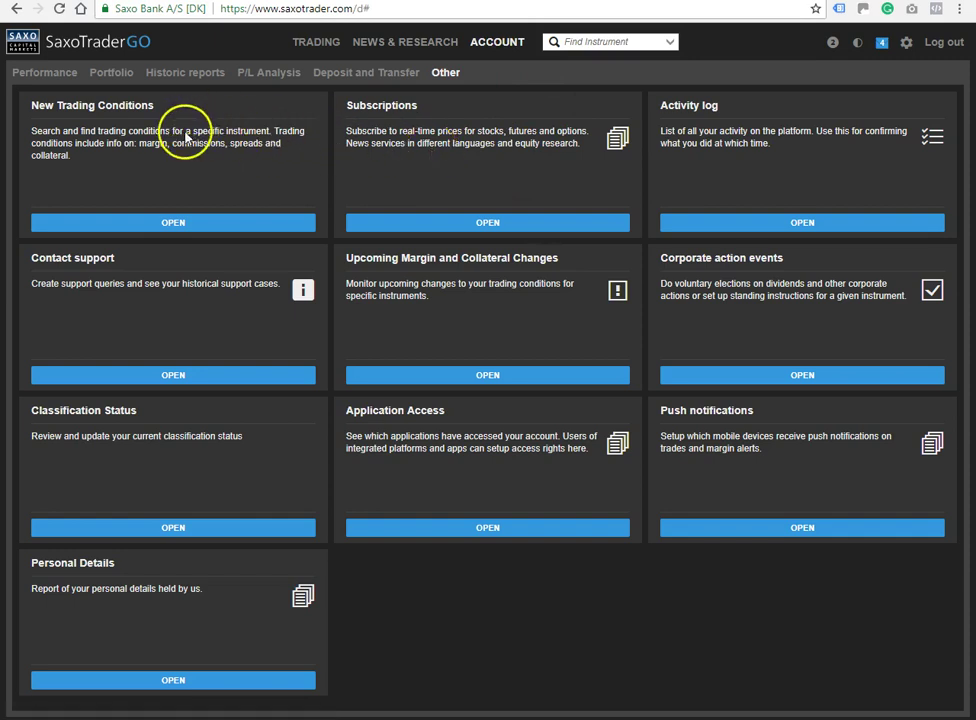
{"action": "left_click", "coordinate": [470, 222]}
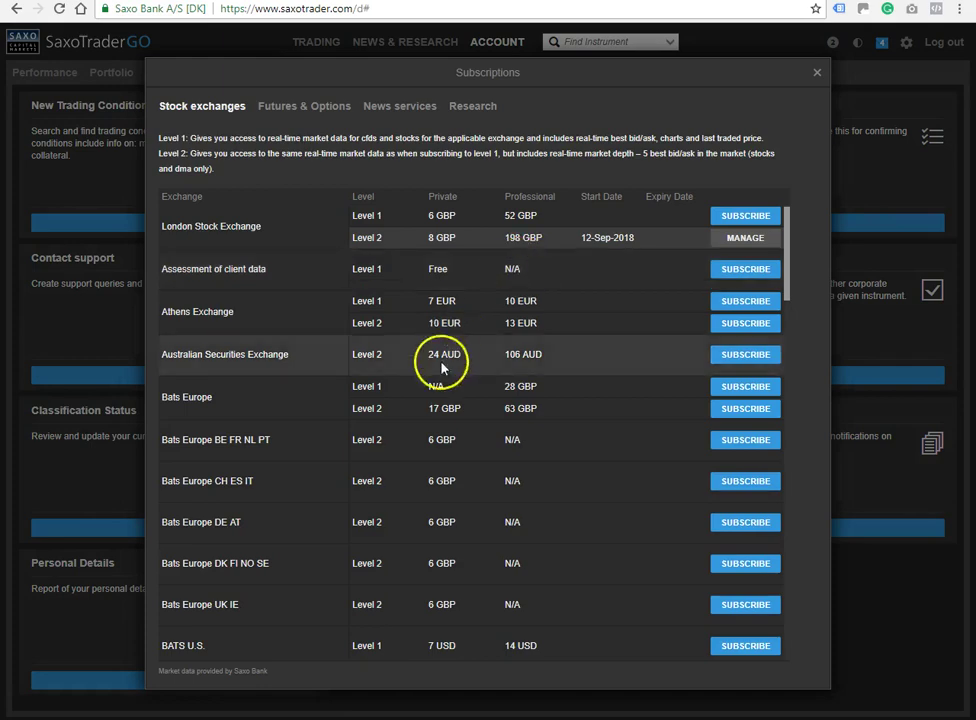
{"action": "scroll", "coordinate": [428, 393], "scroll_direction": "down", "scroll_amount": 15}
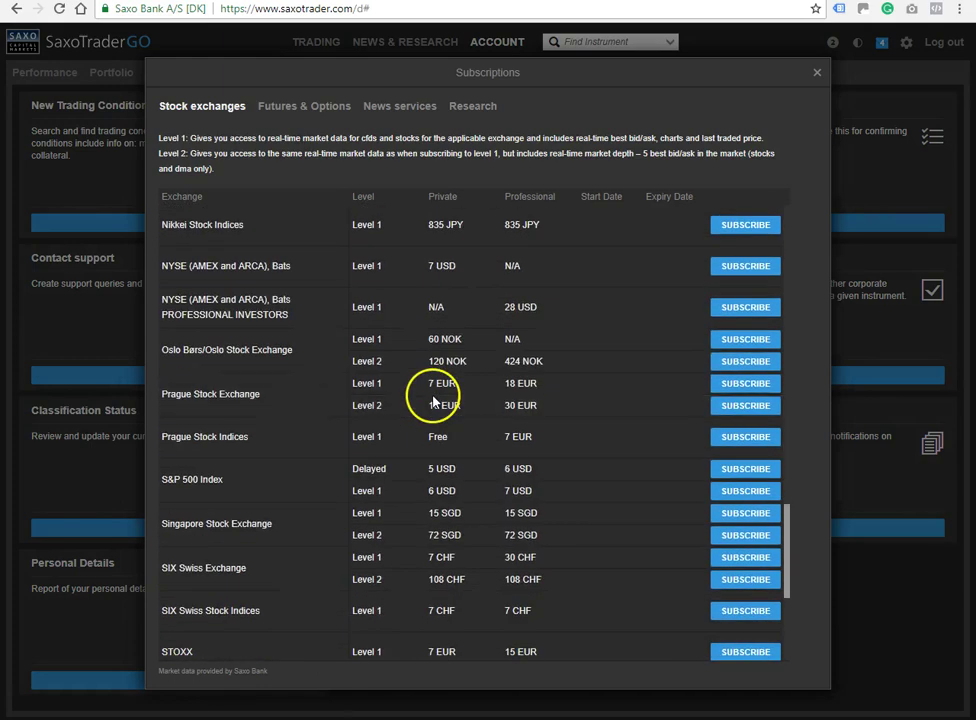
{"action": "scroll", "coordinate": [432, 400], "scroll_direction": "down", "scroll_amount": 10}
{"action": "left_click", "coordinate": [815, 75]}
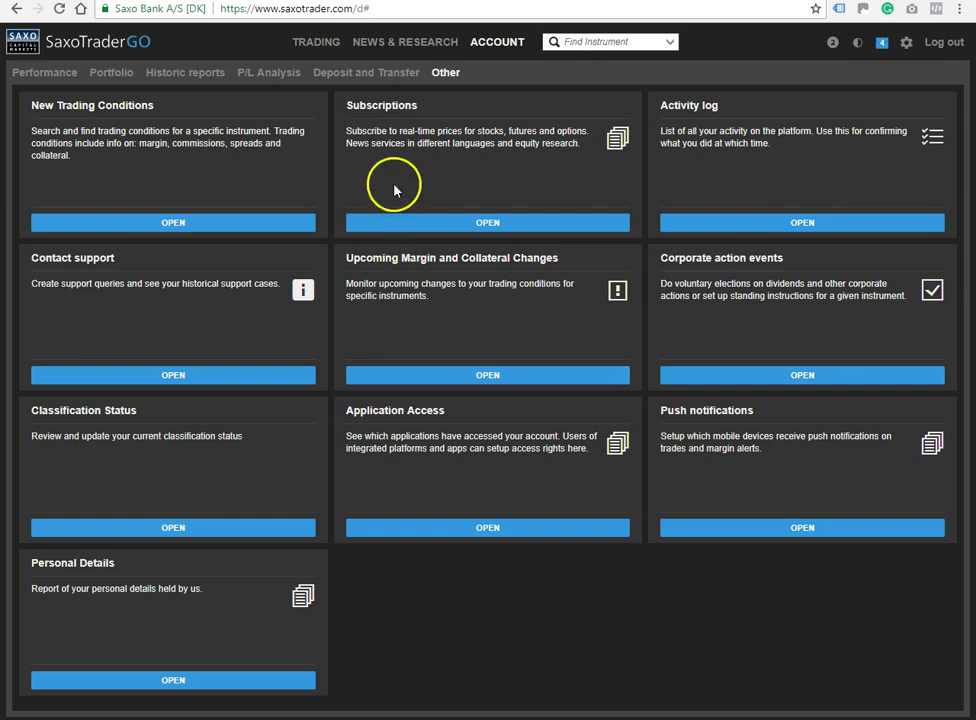
Review the Performance summary, then inspect Portfolio P/L and exposure bars for Forex and CFD positions.
{"action": "left_click", "coordinate": [55, 73]}
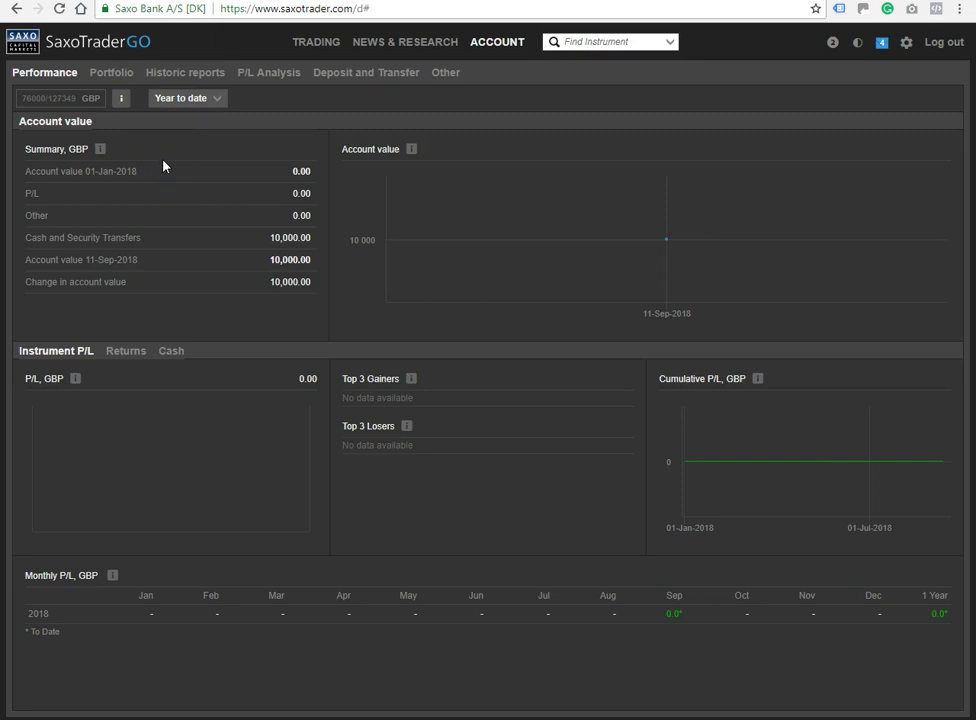
{"action": "left_click", "coordinate": [110, 75]}
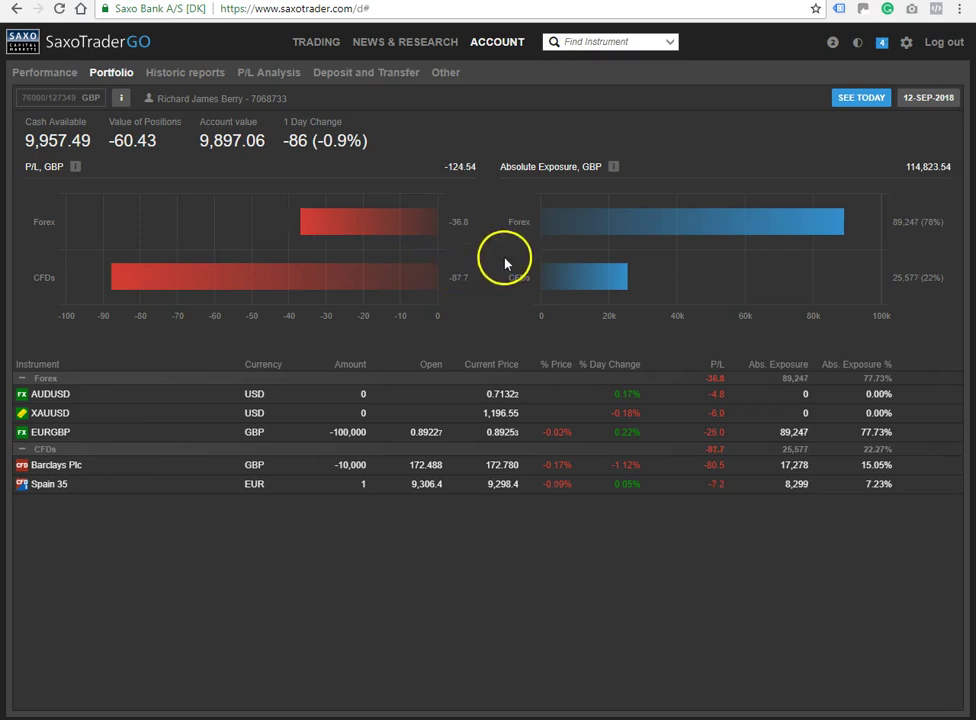
{"action": "mouse_move", "coordinate": [566, 245]}
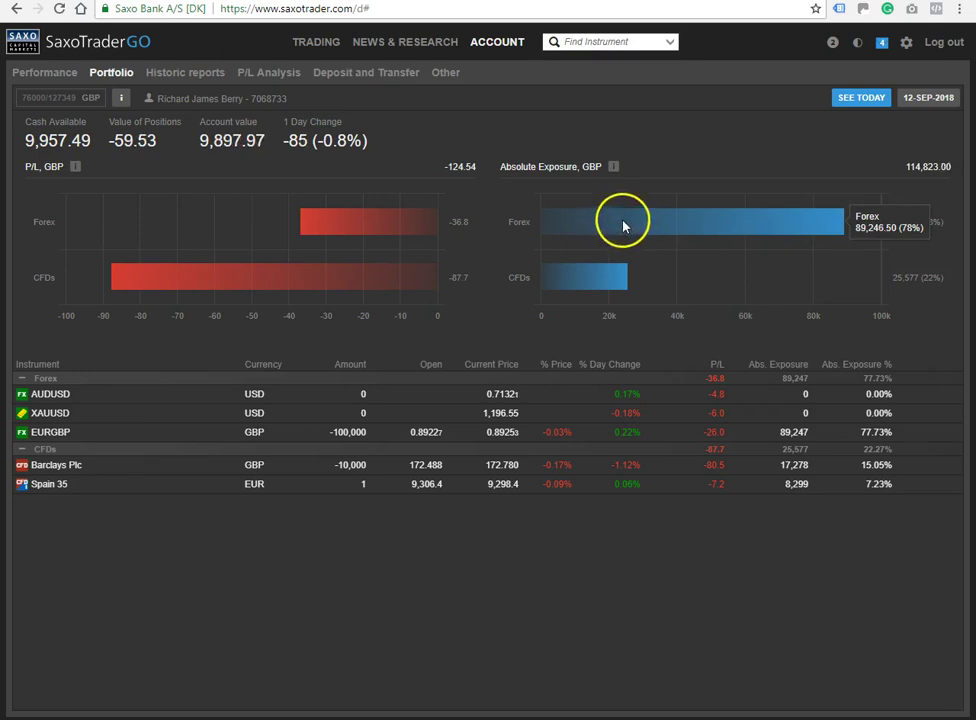
{"action": "mouse_move", "coordinate": [601, 277]}
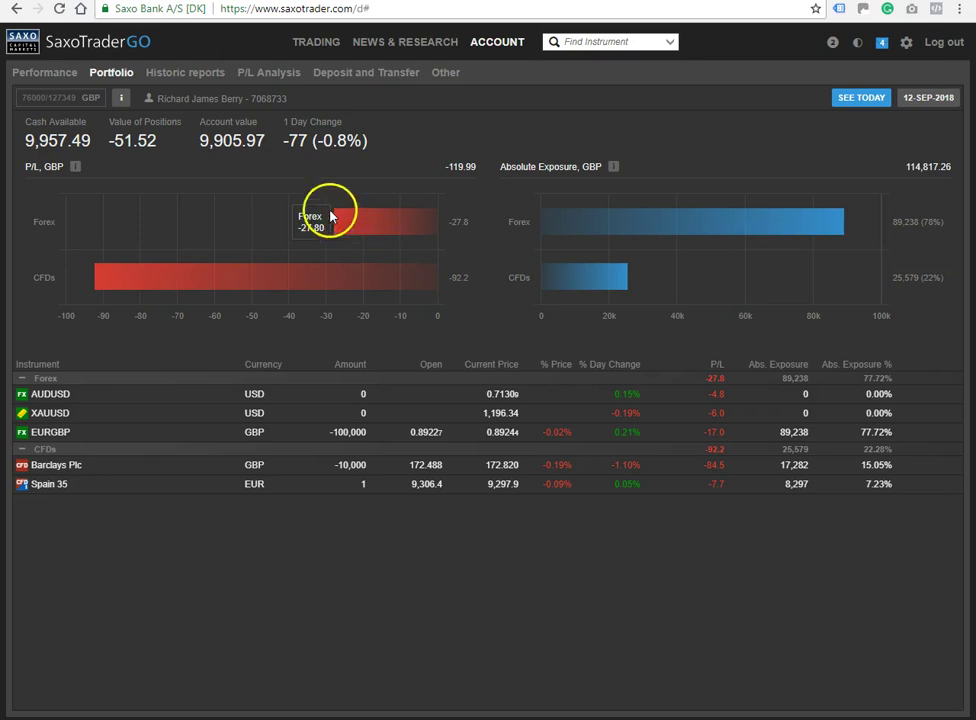
Show the Historic reports list with Portfolio Report, Trades, Account statement and Financial Statement.
{"action": "left_click", "coordinate": [195, 80]}
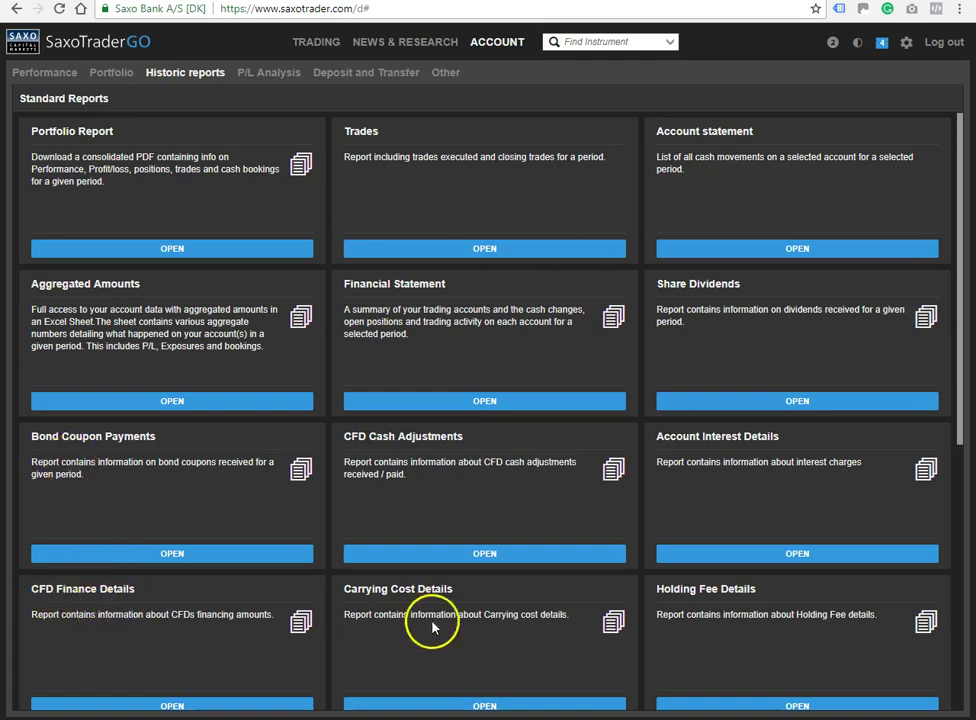
Check P/L Analysis, then view Deposit and Transfer options and preview the Credit / Debit card form.
{"action": "left_click", "coordinate": [279, 80]}
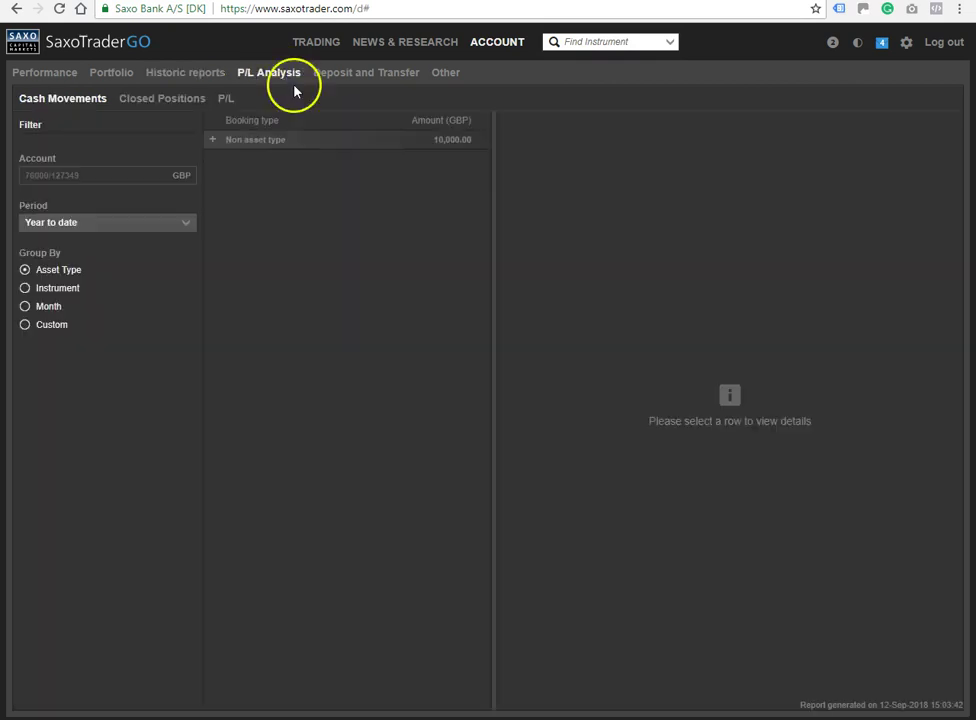
{"action": "left_click", "coordinate": [330, 80]}
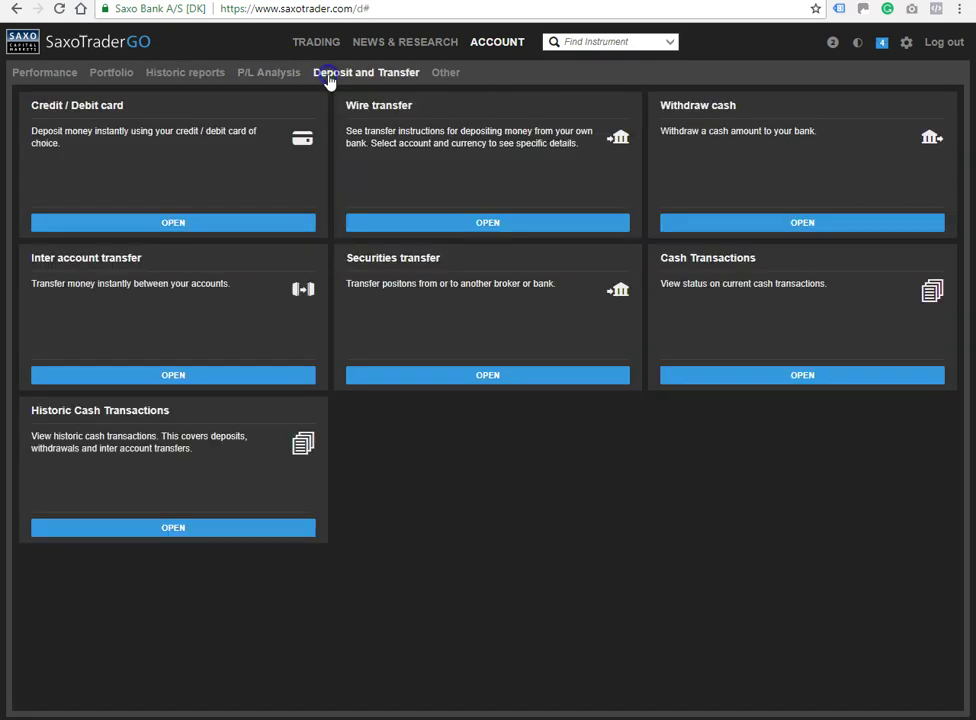
{"action": "left_click", "coordinate": [438, 74]}
{"action": "left_click", "coordinate": [372, 72]}
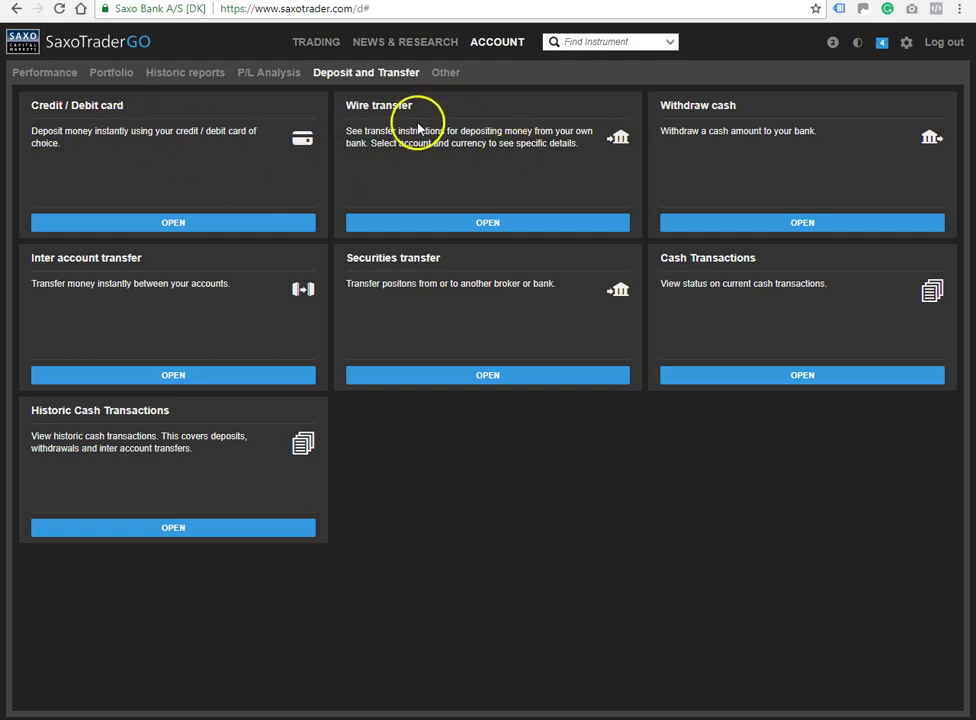
{"action": "left_click", "coordinate": [240, 223]}
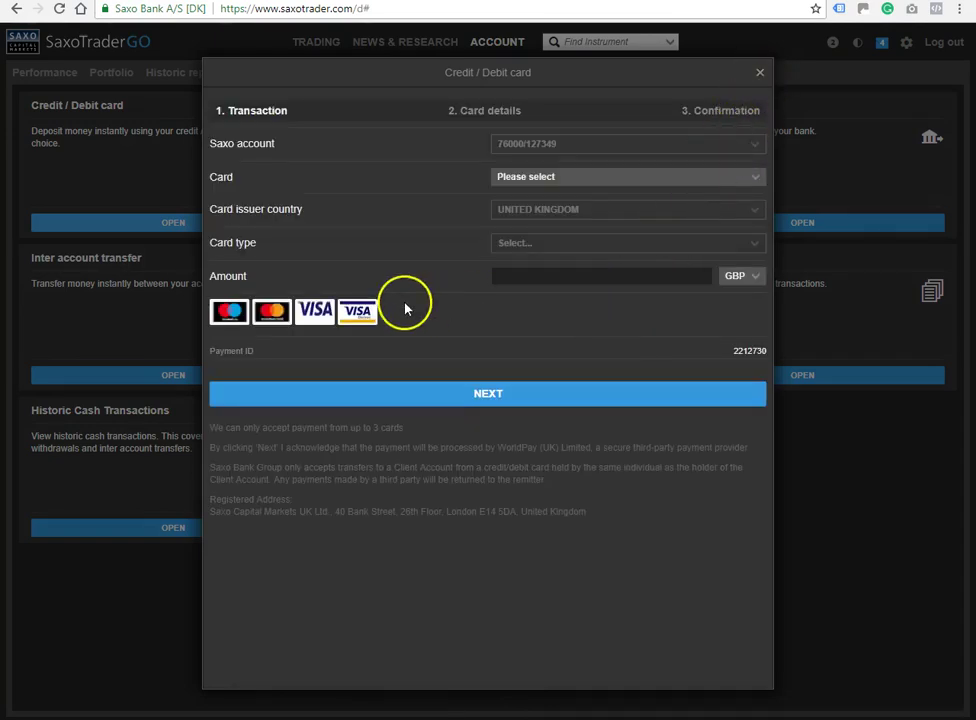
{"action": "left_click", "coordinate": [759, 72]}
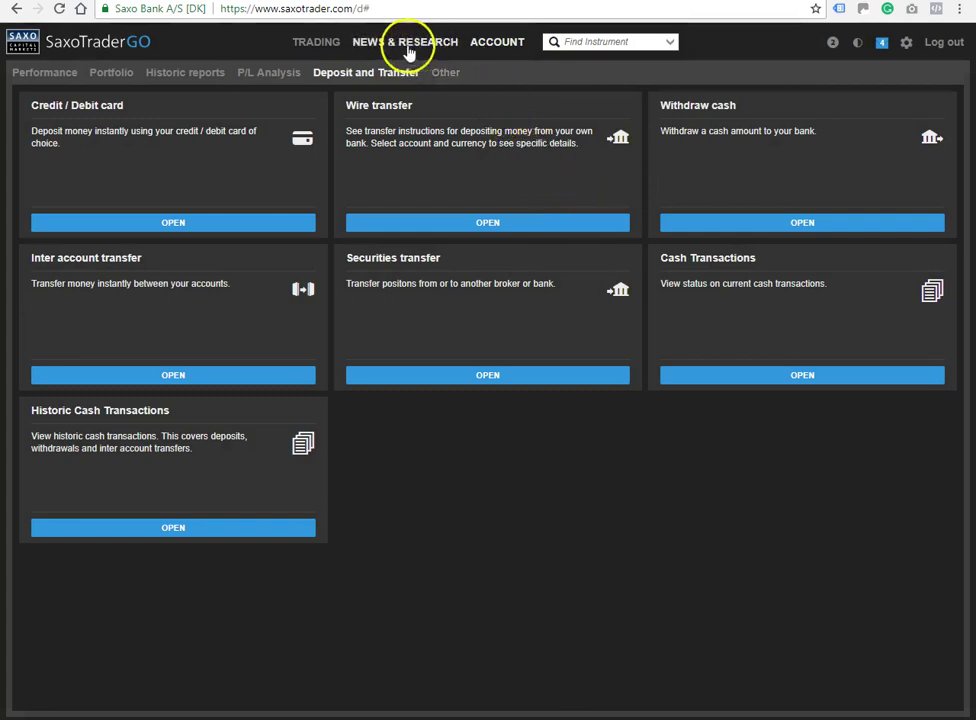
Return to TRADING and browse the Forex watchlists in the watchlist picker.
{"action": "left_click", "coordinate": [322, 40]}
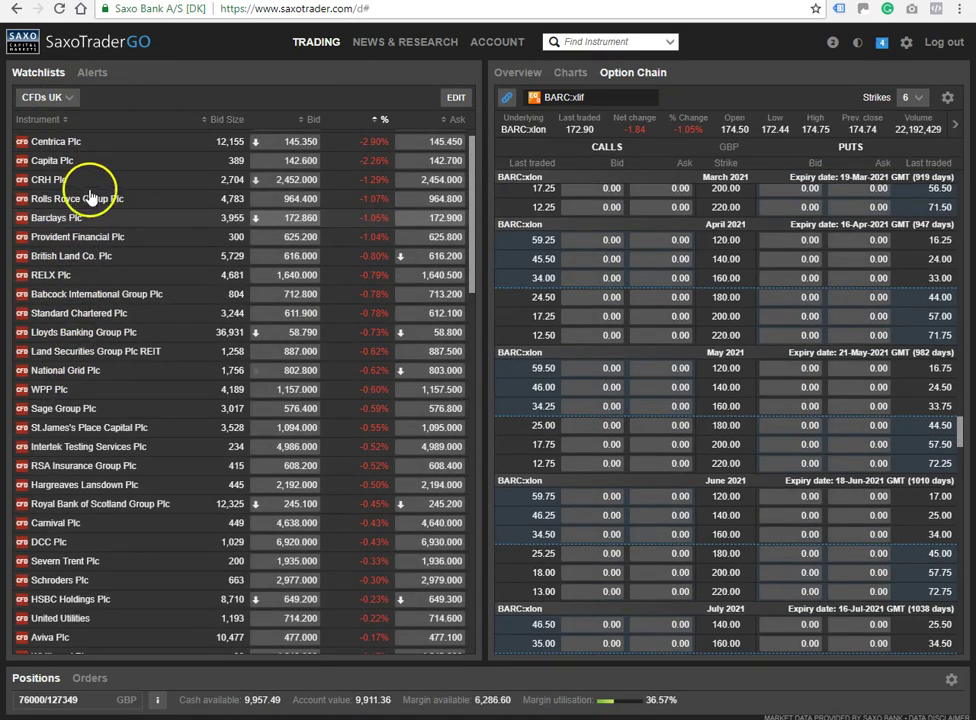
{"action": "left_click", "coordinate": [58, 97]}
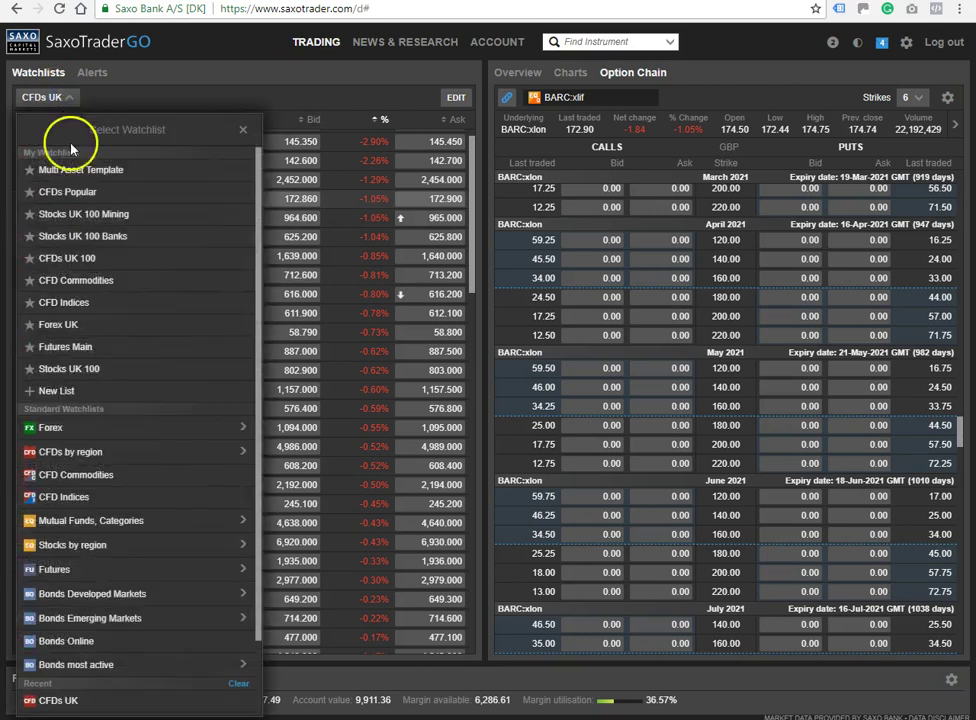
{"action": "left_click", "coordinate": [48, 427]}
Close the watchlist picker and scroll through the Saxo Capital Markets review page.
{"action": "left_click", "coordinate": [242, 129]}
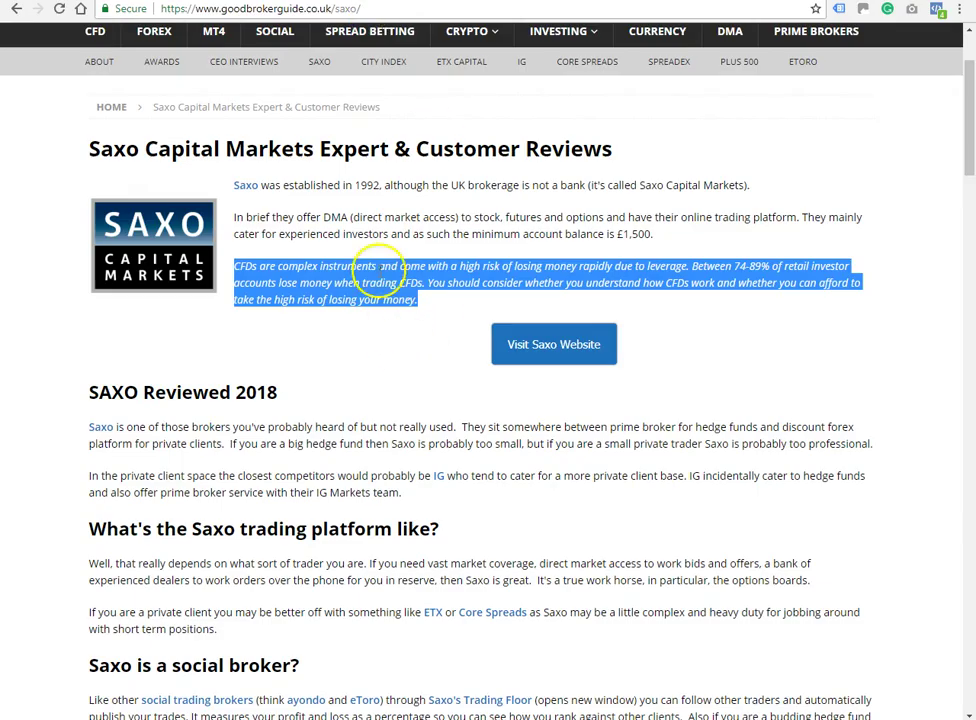
{"action": "left_click", "coordinate": [368, 260]}
{"action": "scroll", "coordinate": [315, 366], "scroll_direction": "down", "scroll_amount": 8}
{"action": "left_click_drag", "start_coordinate": [104, 272], "coordinate": [195, 404]}
{"action": "scroll", "coordinate": [246, 399], "scroll_direction": "up", "scroll_amount": 15}
Browse the Good Broker Guide's UK CFD broker comparison page.
{"action": "left_click", "coordinate": [96, 183]}
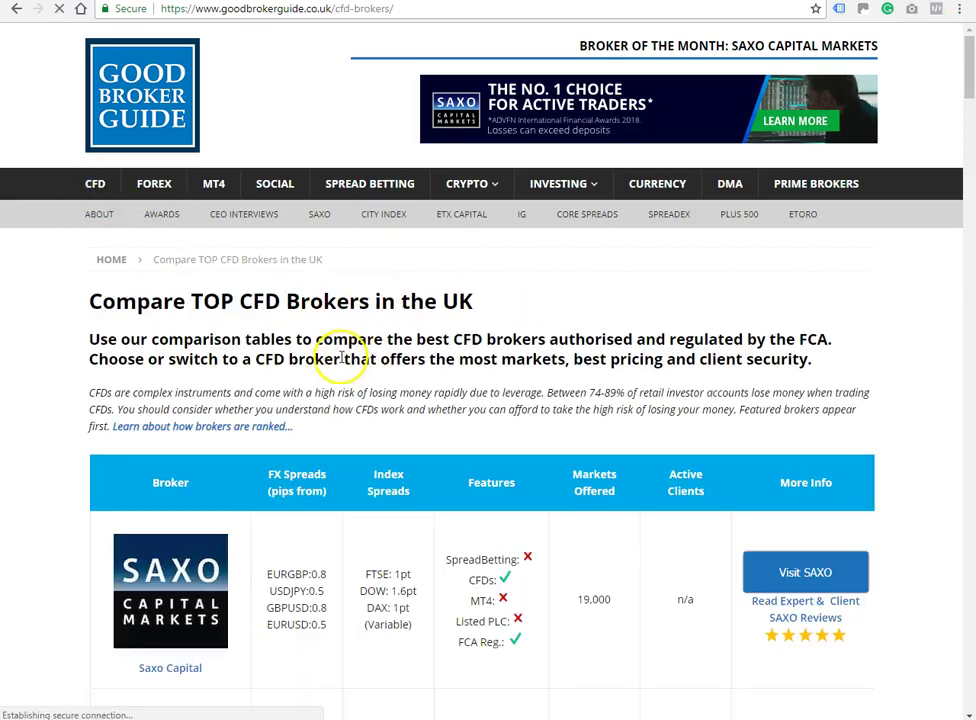
{"action": "scroll", "coordinate": [338, 353], "scroll_direction": "down", "scroll_amount": 6}
{"action": "scroll", "coordinate": [332, 424], "scroll_direction": "down", "scroll_amount": 10}
{"action": "scroll", "coordinate": [332, 424], "scroll_direction": "up", "scroll_amount": 15}
{"action": "scroll", "coordinate": [332, 424], "scroll_direction": "up", "scroll_amount": 1}
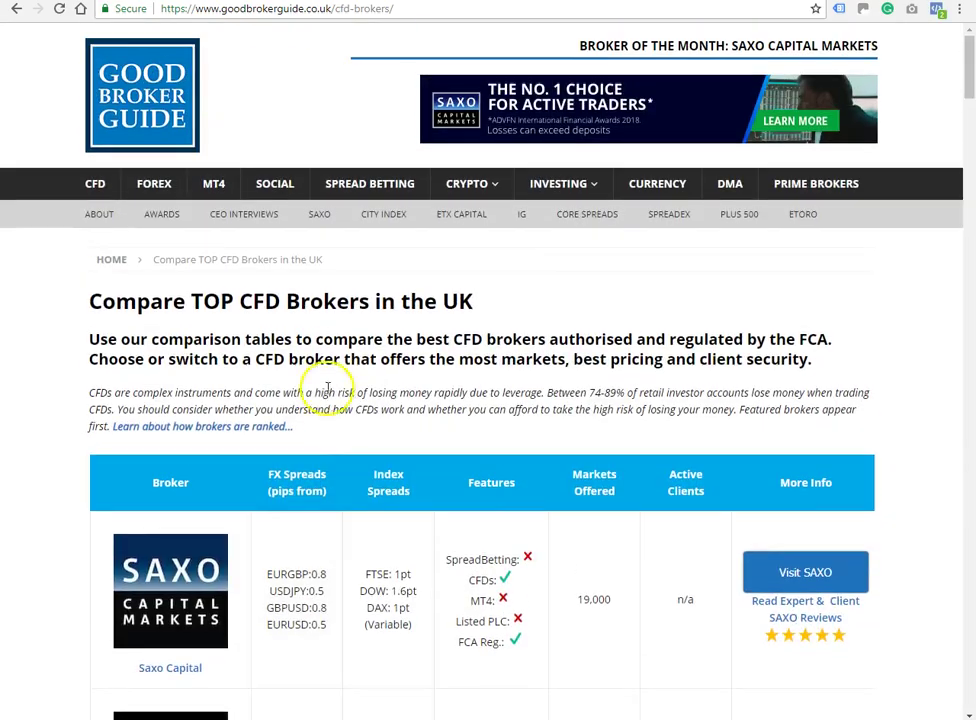
Scroll through the Good Broker Guide homepage news, then switch back to SaxoTrader GO.
{"action": "left_click", "coordinate": [163, 120]}
{"action": "scroll", "coordinate": [481, 431], "scroll_direction": "down", "scroll_amount": 9}
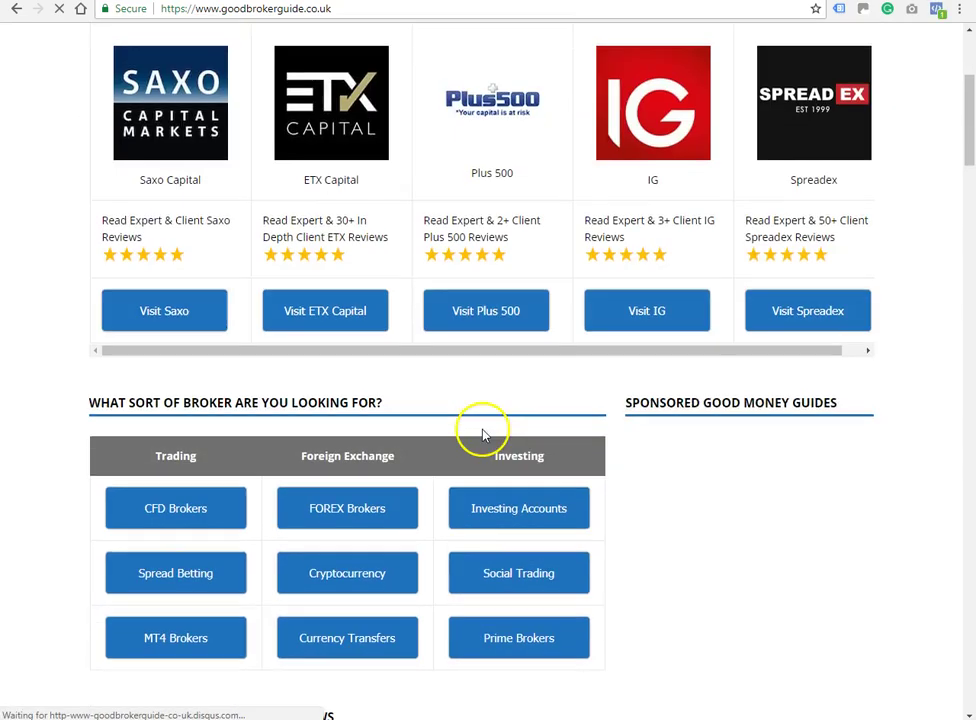
{"action": "scroll", "coordinate": [478, 436], "scroll_direction": "down", "scroll_amount": 3}
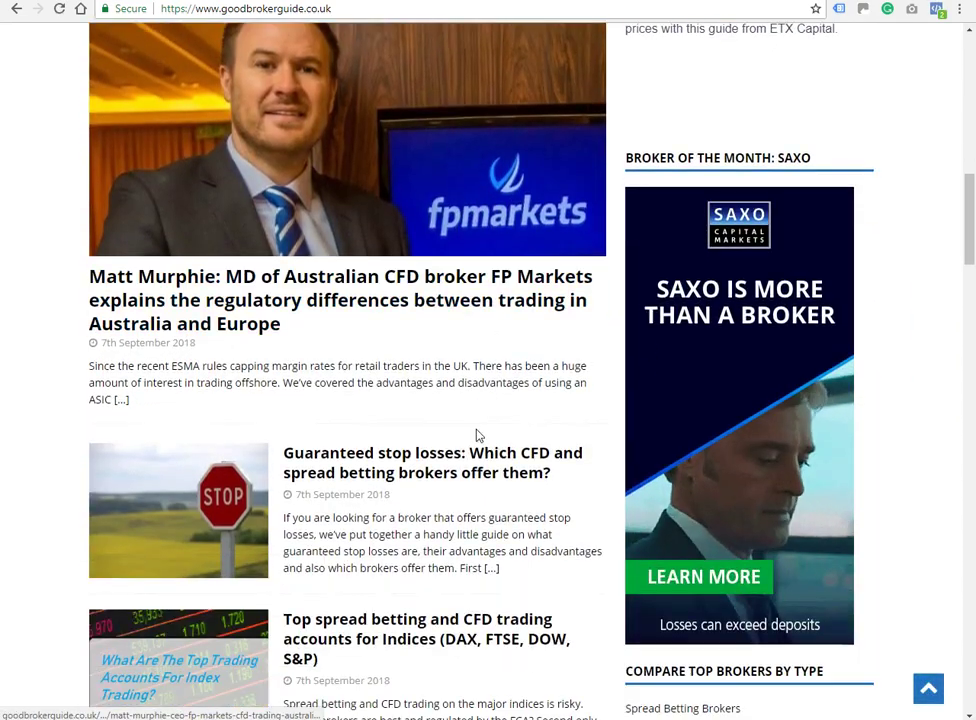
{"action": "scroll", "coordinate": [370, 398], "scroll_direction": "down", "scroll_amount": 3}
{"action": "scroll", "coordinate": [360, 398], "scroll_direction": "down", "scroll_amount": 14}
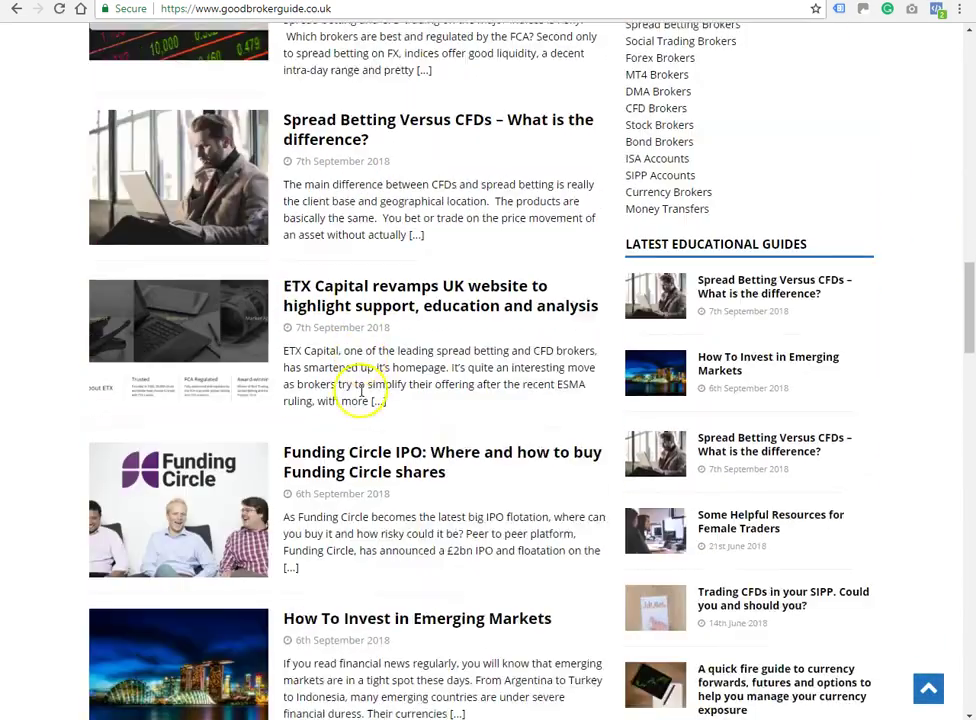
{"action": "scroll", "coordinate": [363, 397], "scroll_direction": "down", "scroll_amount": 8}
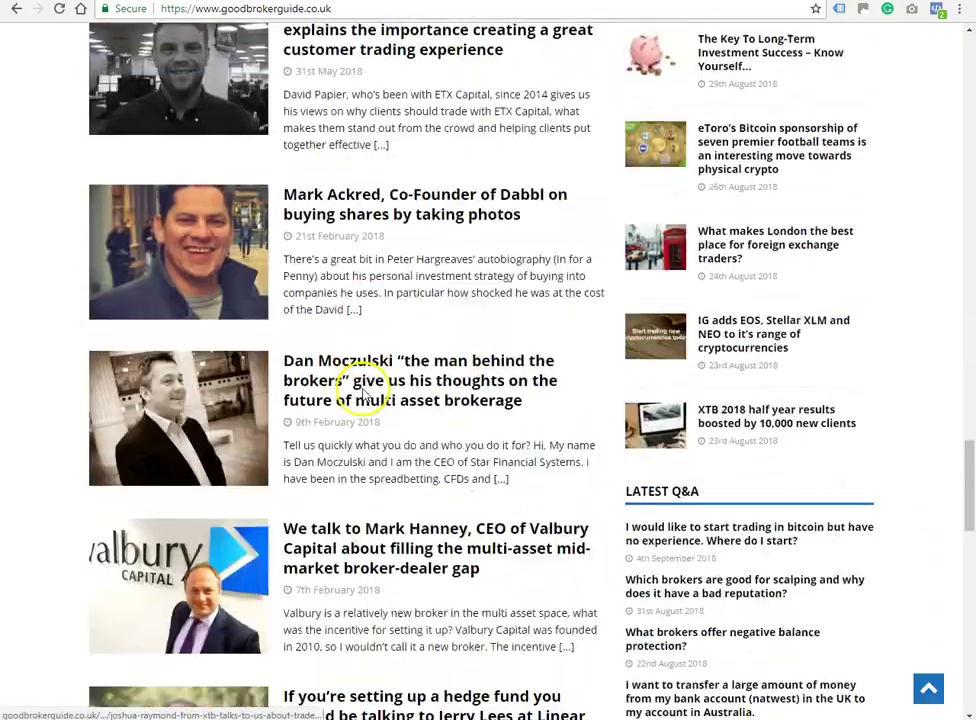
{"action": "scroll", "coordinate": [363, 395], "scroll_direction": "up", "scroll_amount": 16}
{"action": "scroll", "coordinate": [368, 397], "scroll_direction": "up", "scroll_amount": 10}
{"action": "left_click", "coordinate": [109, 2]}
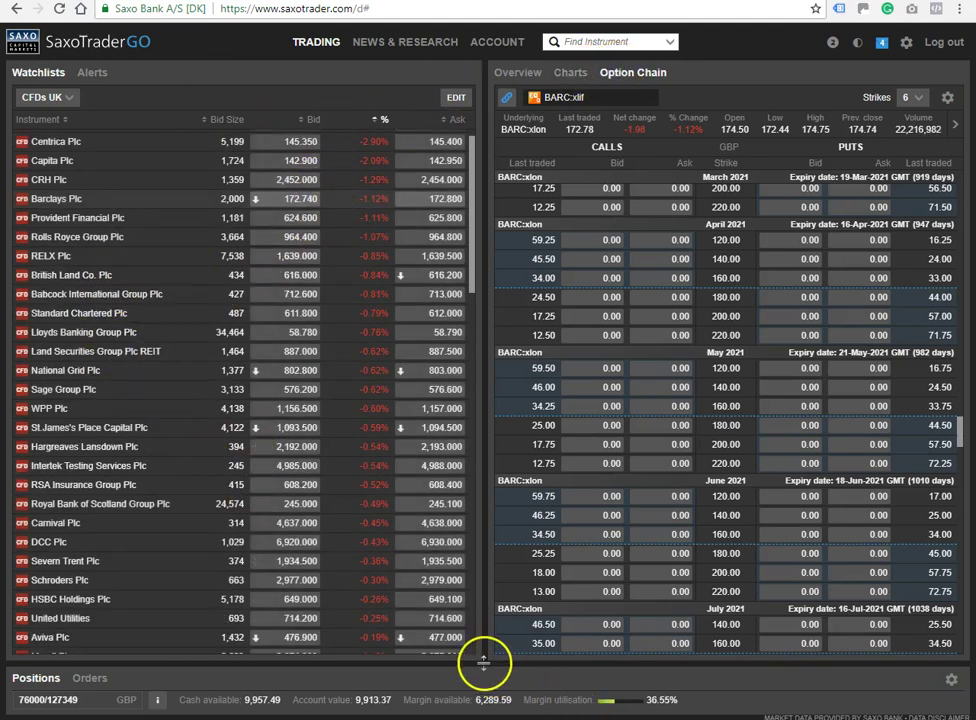
Enlarge the positions panel and sell to close the Spain 35 position.
{"action": "left_click_drag", "start_coordinate": [483, 663], "coordinate": [499, 422]}
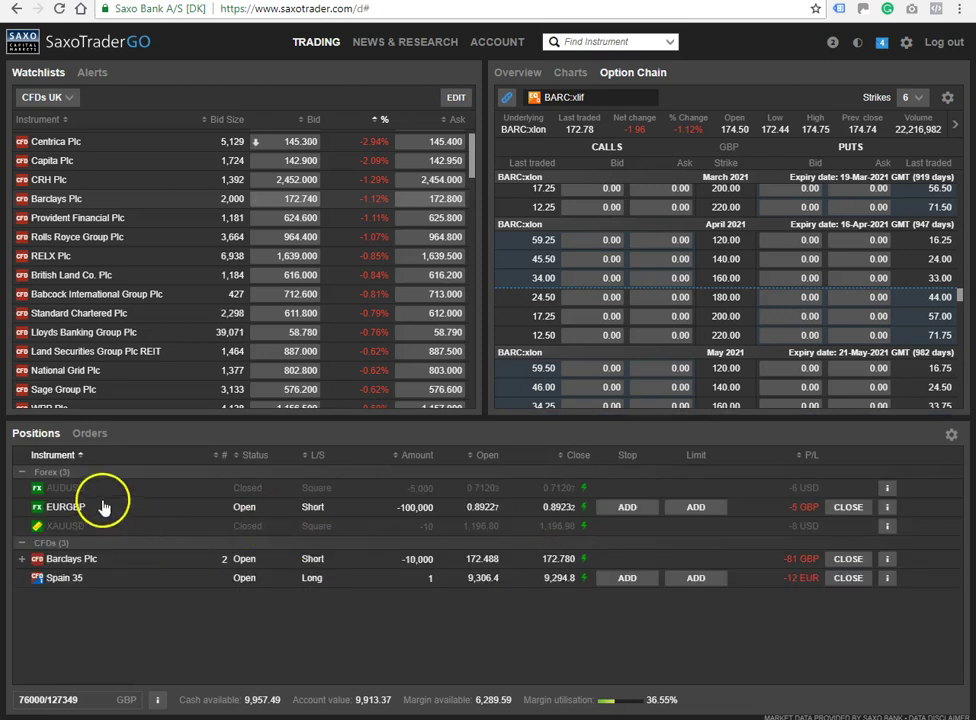
{"action": "left_click", "coordinate": [848, 578]}
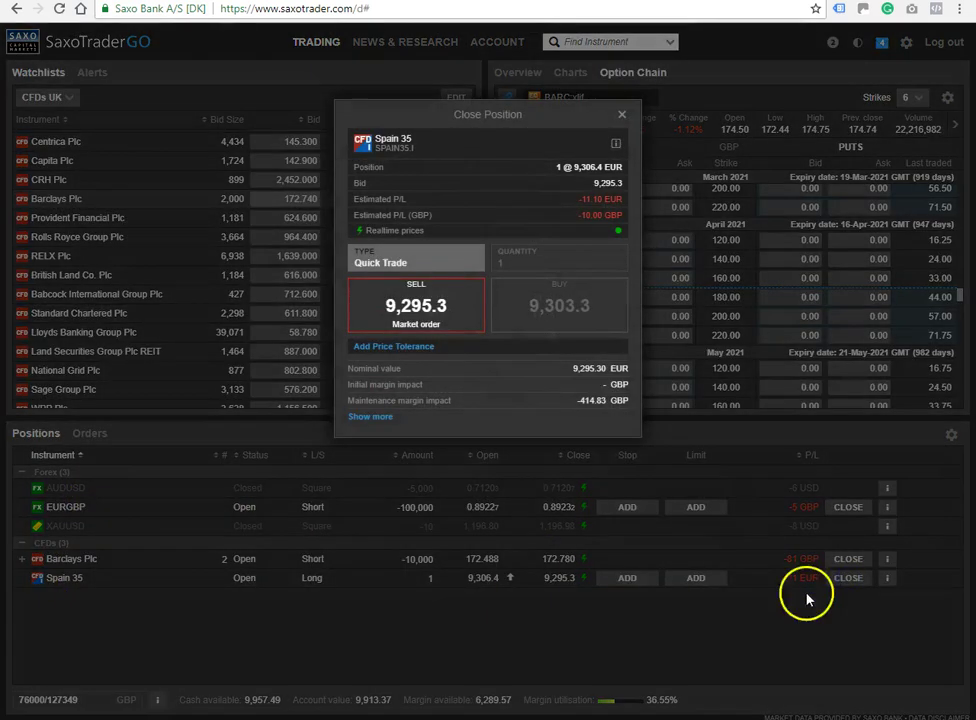
{"action": "left_click", "coordinate": [456, 334]}
{"action": "left_click", "coordinate": [837, 625]}
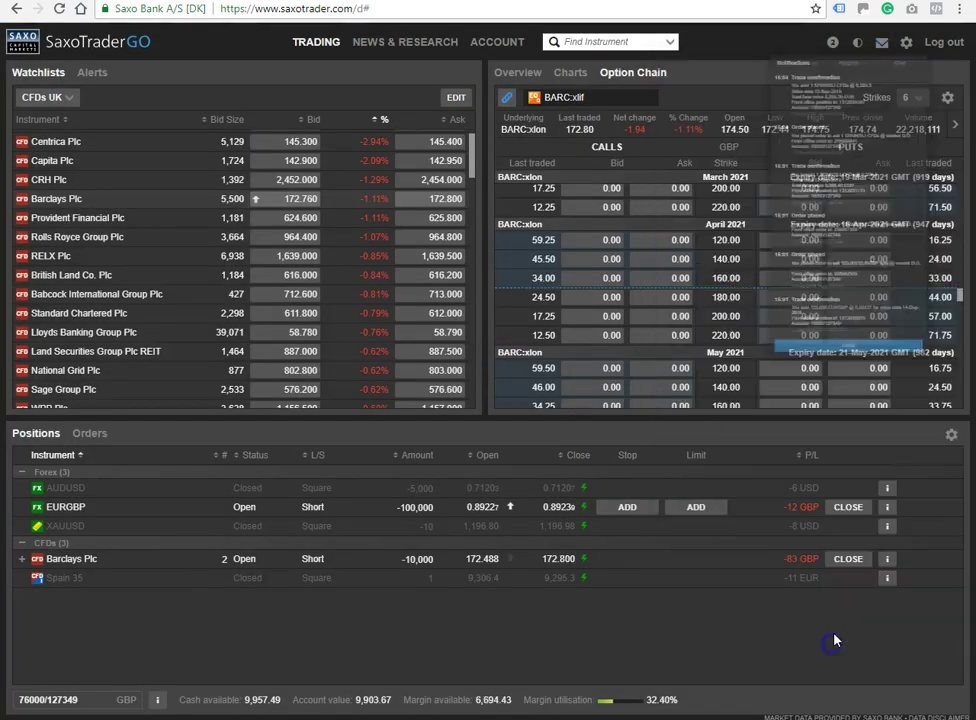
Buy to square the Barclays Plc position and close the short EURGBP position.
{"action": "left_click", "coordinate": [848, 558]}
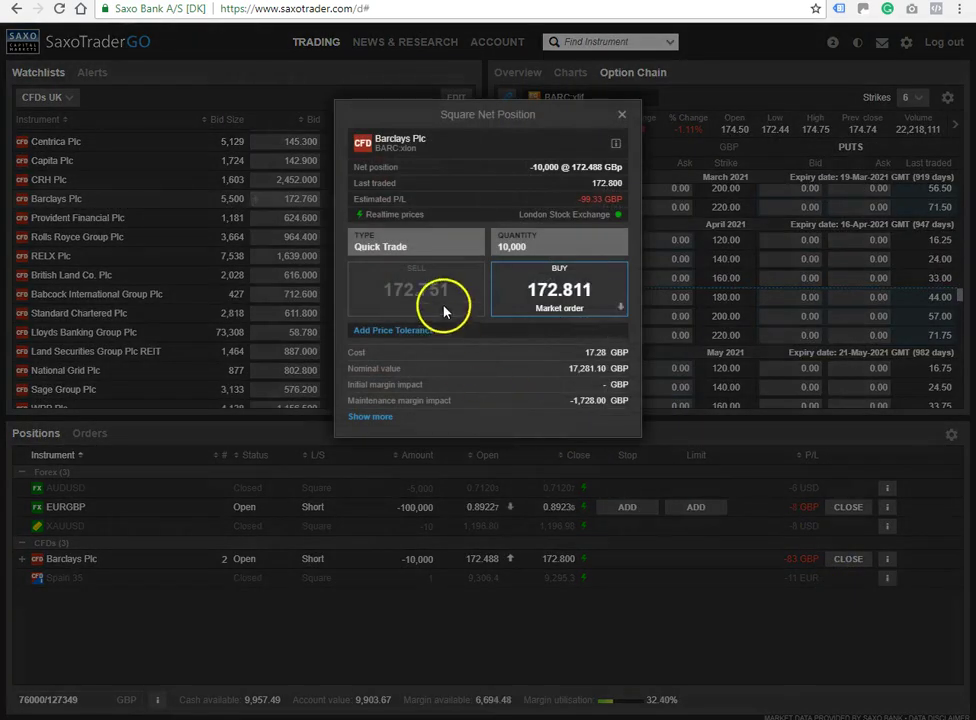
{"action": "left_click", "coordinate": [556, 289]}
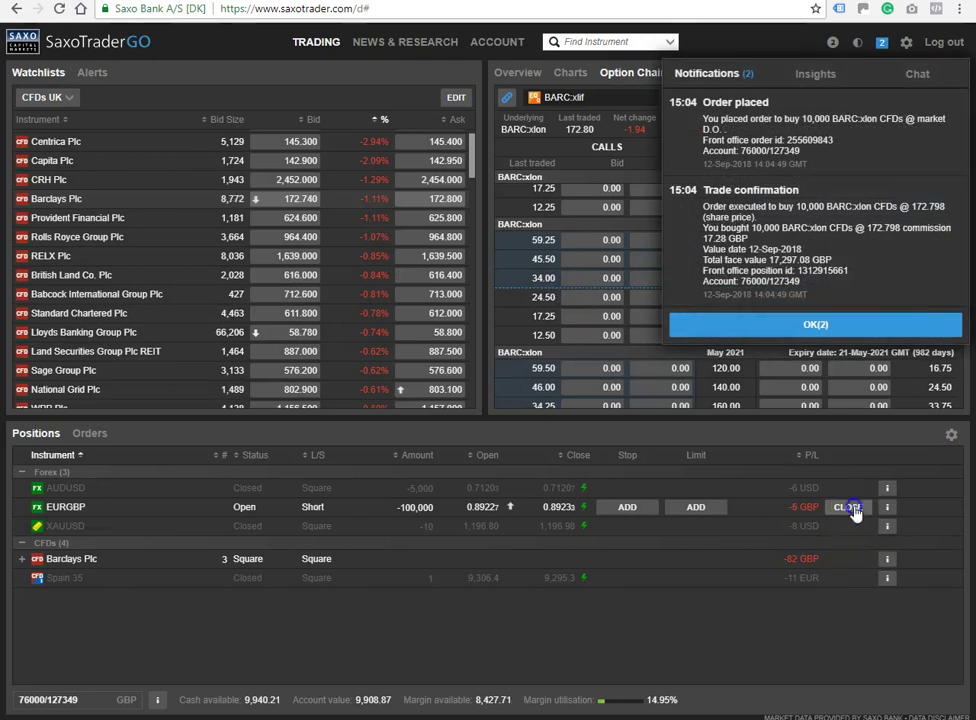
{"action": "left_click", "coordinate": [840, 509]}
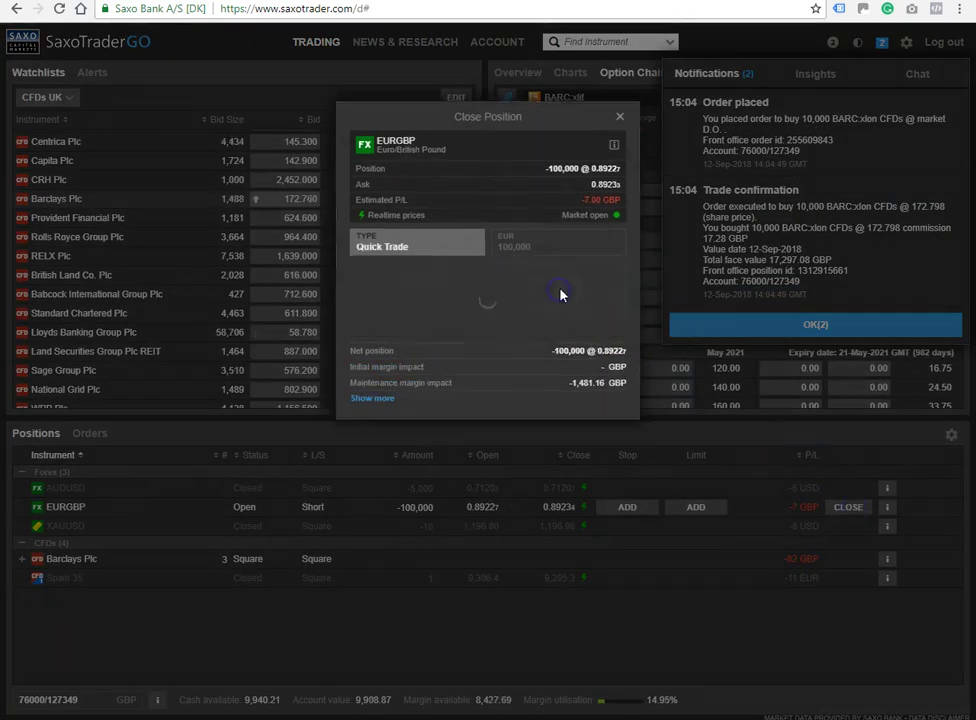
{"action": "left_click", "coordinate": [560, 290]}
{"action": "left_click", "coordinate": [812, 501]}
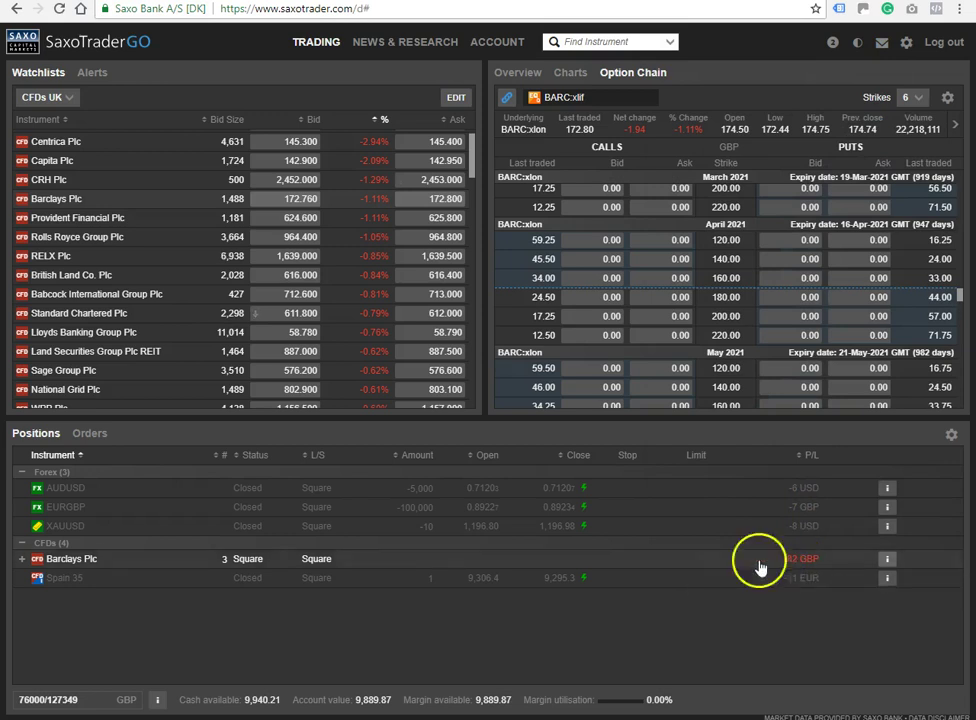
{"action": "left_click", "coordinate": [22, 559]}
{"action": "left_click", "coordinate": [22, 559]}
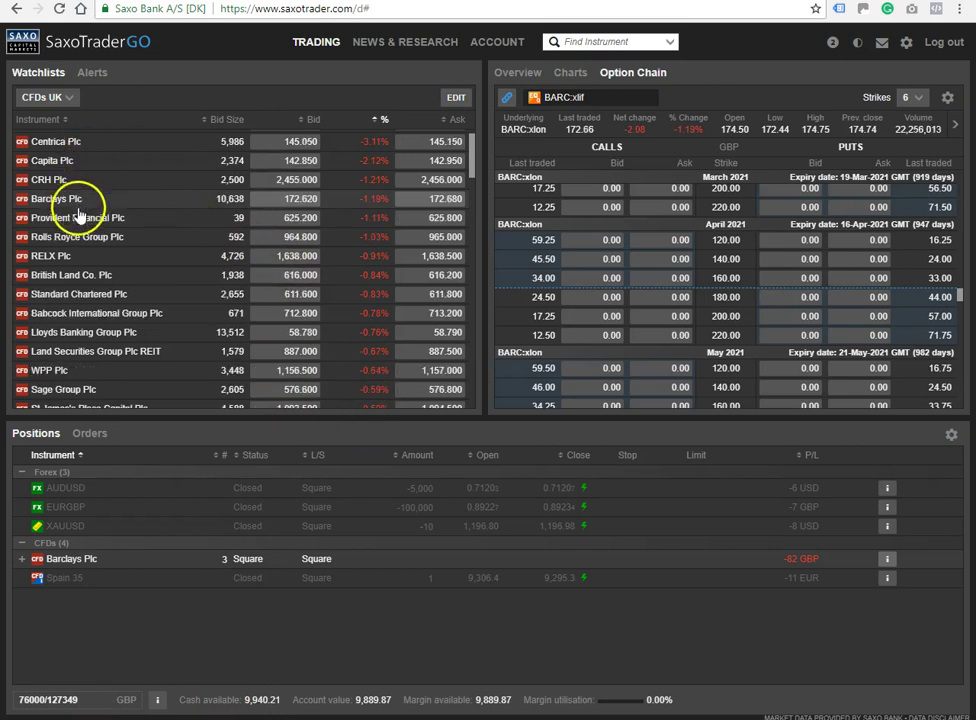
Scroll the CFDs UK watchlist, check Provident Financial, then reselect Barclays.
{"action": "scroll", "coordinate": [61, 316], "scroll_direction": "down", "scroll_amount": 3}
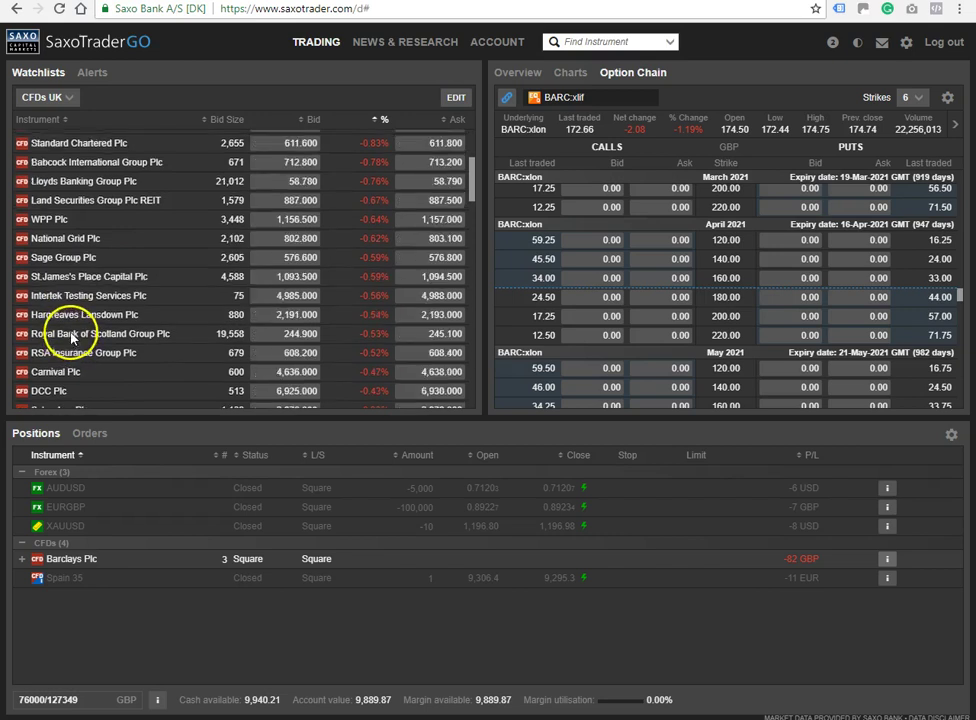
{"action": "scroll", "coordinate": [63, 318], "scroll_direction": "up", "scroll_amount": 3}
{"action": "scroll", "coordinate": [75, 345], "scroll_direction": "down", "scroll_amount": 3}
{"action": "scroll", "coordinate": [74, 330], "scroll_direction": "up", "scroll_amount": 3}
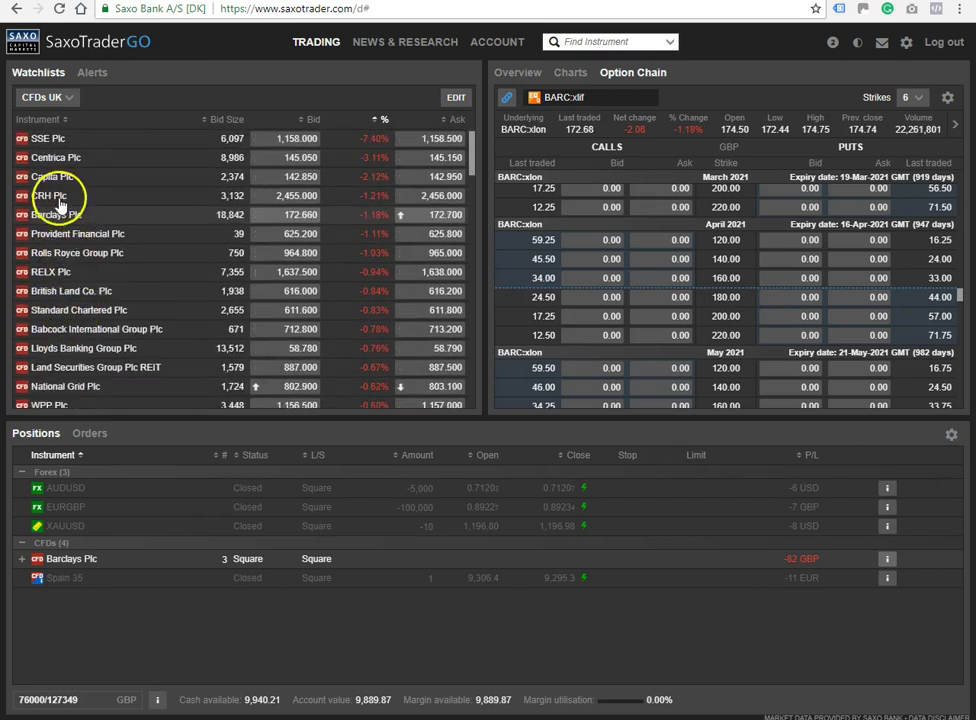
{"action": "left_click", "coordinate": [57, 237]}
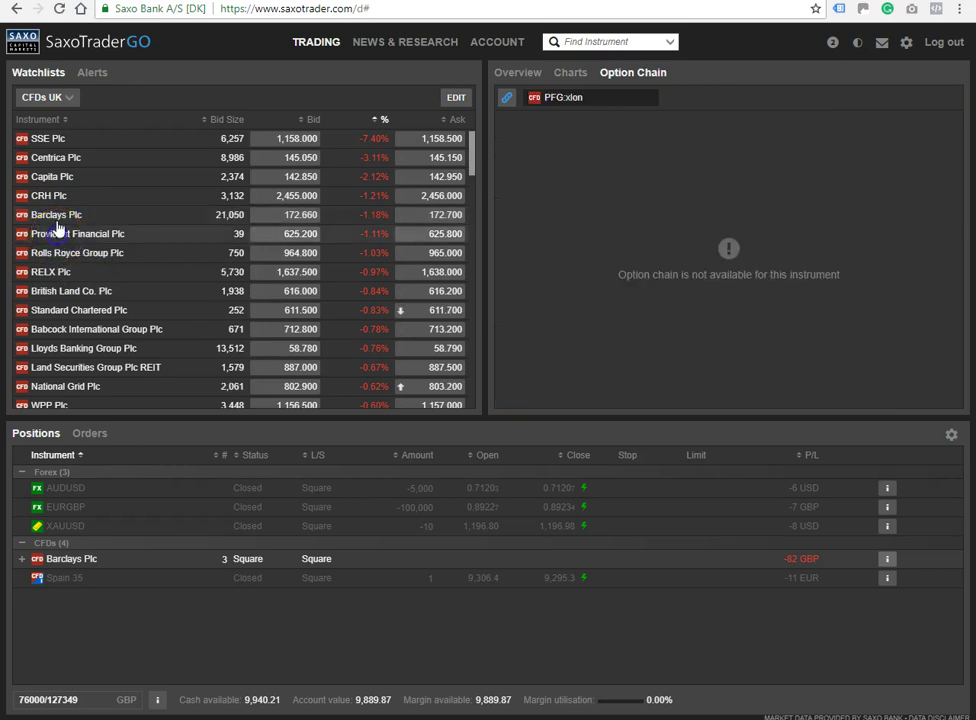
{"action": "left_click", "coordinate": [62, 217]}
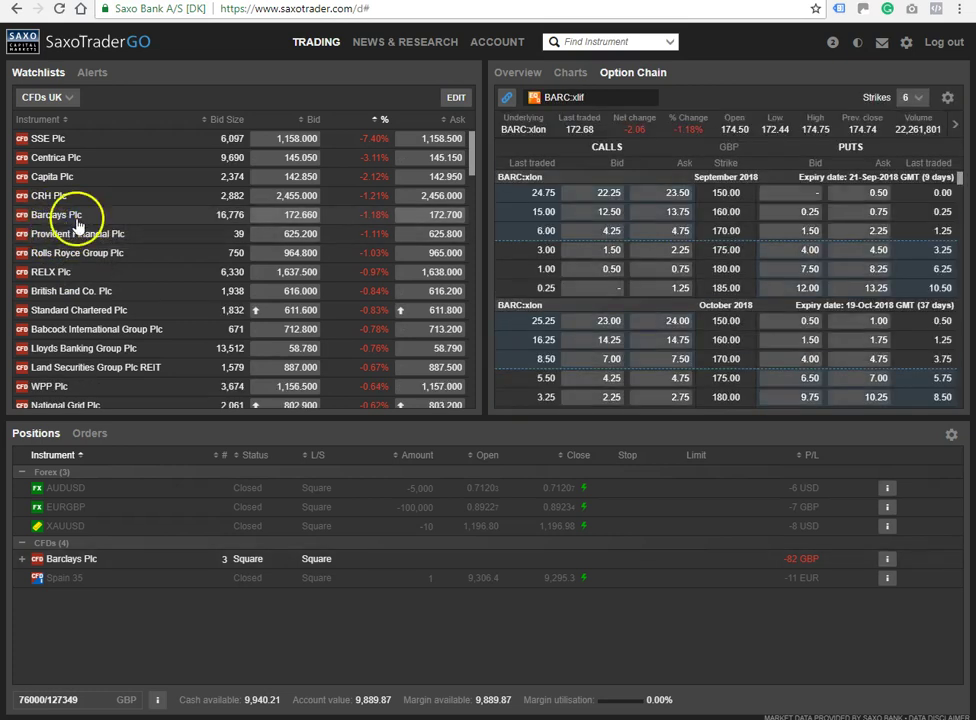
Show the Barclays Plc Overview with market depth hidden and the panel enlarged.
{"action": "left_click", "coordinate": [578, 80]}
{"action": "left_click", "coordinate": [518, 72]}
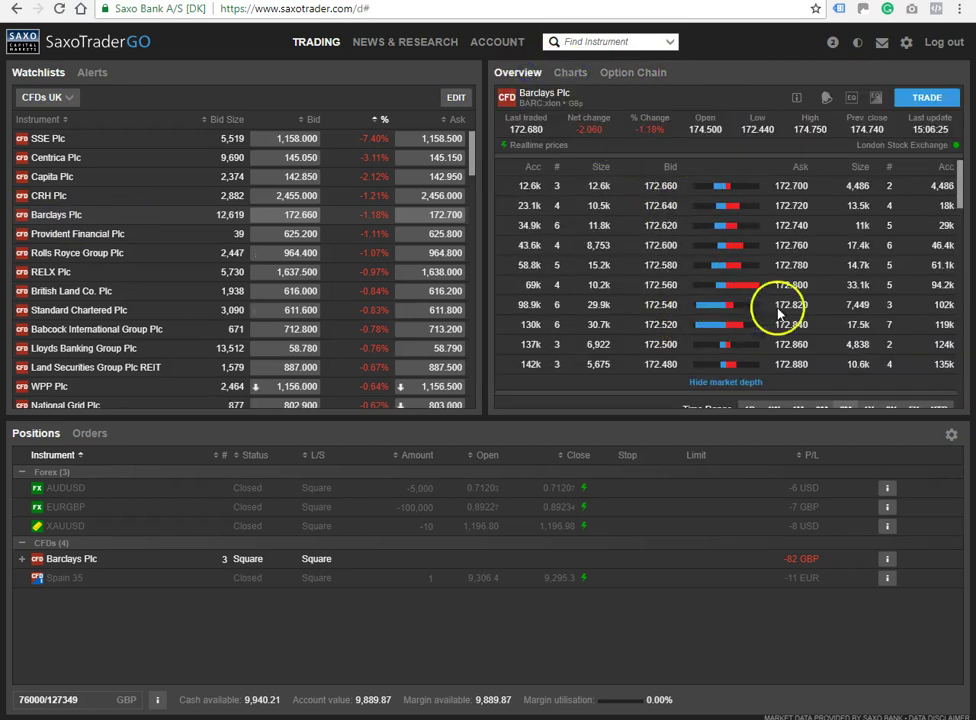
{"action": "left_click", "coordinate": [726, 383]}
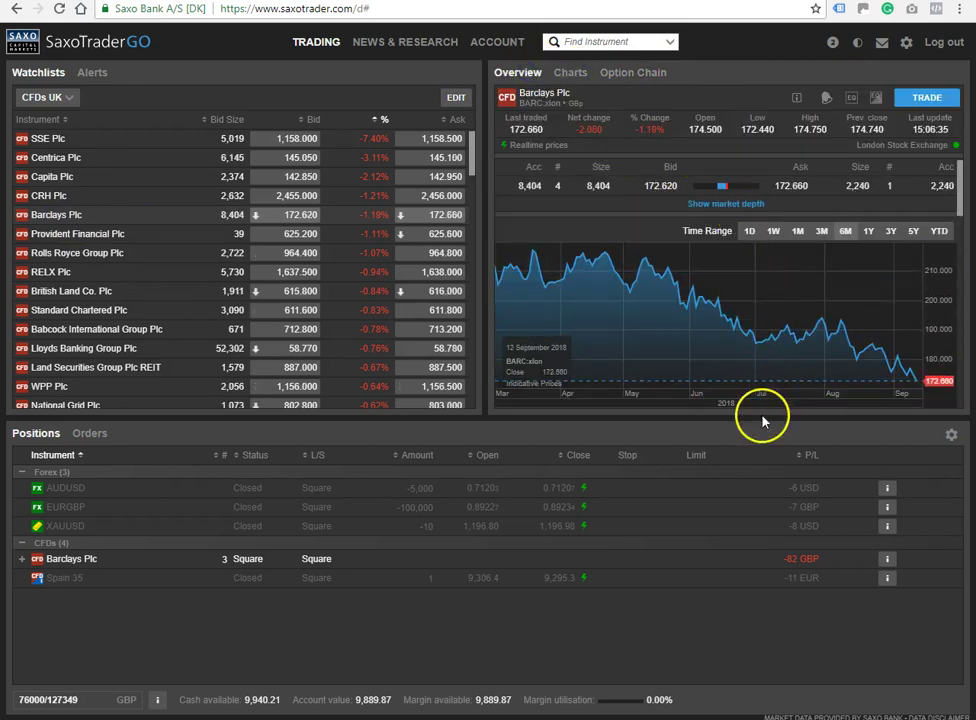
{"action": "left_click_drag", "start_coordinate": [685, 418], "coordinate": [745, 517]}
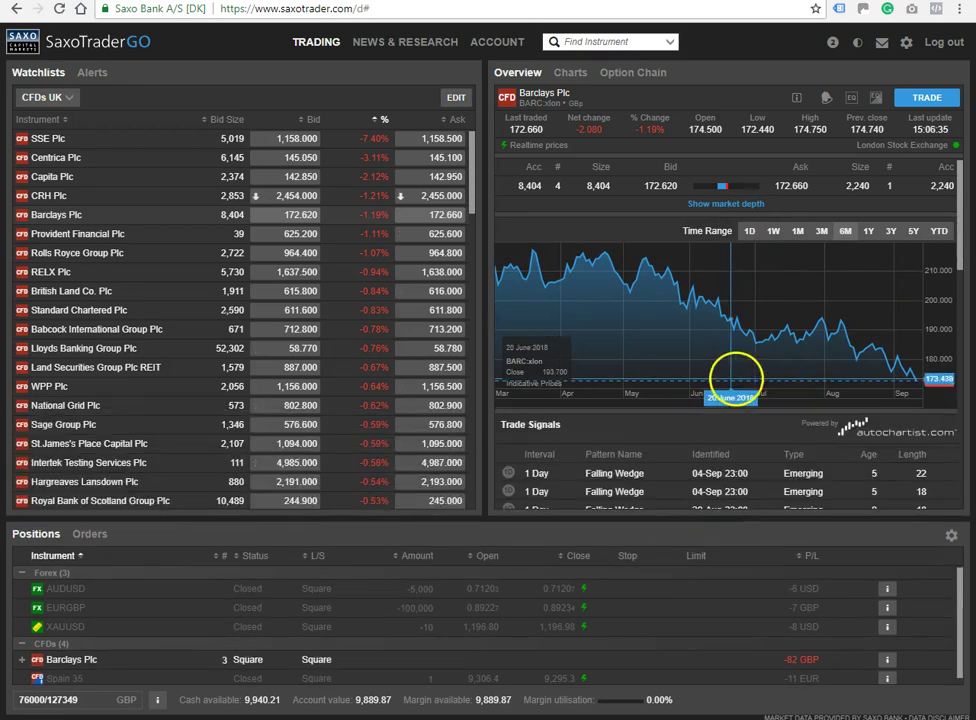
{"action": "scroll", "coordinate": [760, 385], "scroll_direction": "down", "scroll_amount": 5}
{"action": "scroll", "coordinate": [755, 383], "scroll_direction": "up", "scroll_amount": 4}
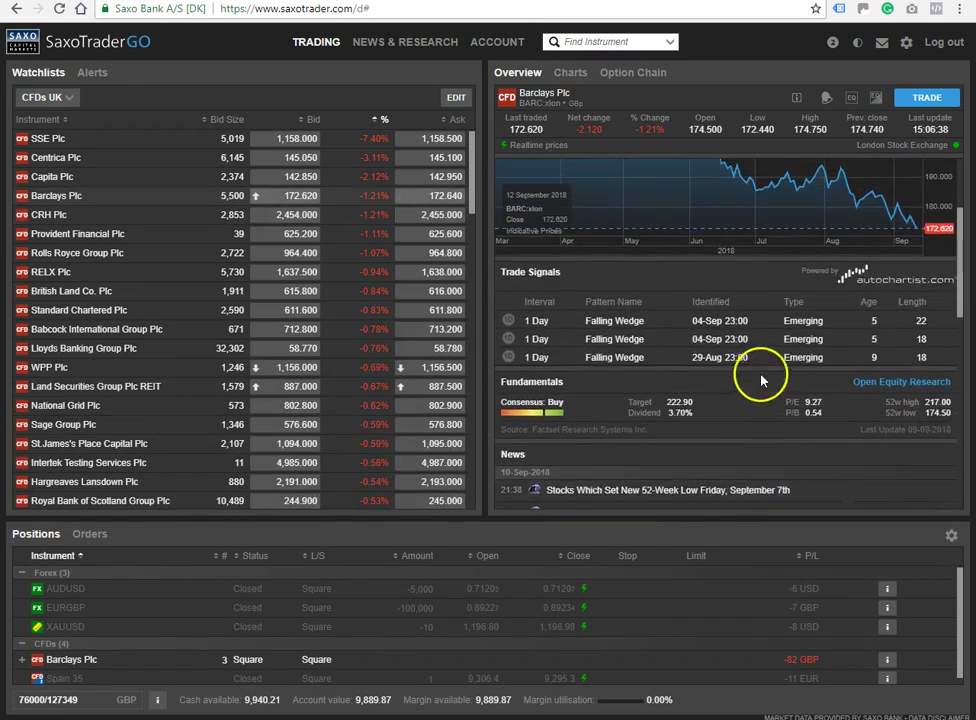
Open Barclays Equity Research and read the Summary: BUY consensus, 222.90 target, valuation and earnings charts.
{"action": "left_click", "coordinate": [862, 381]}
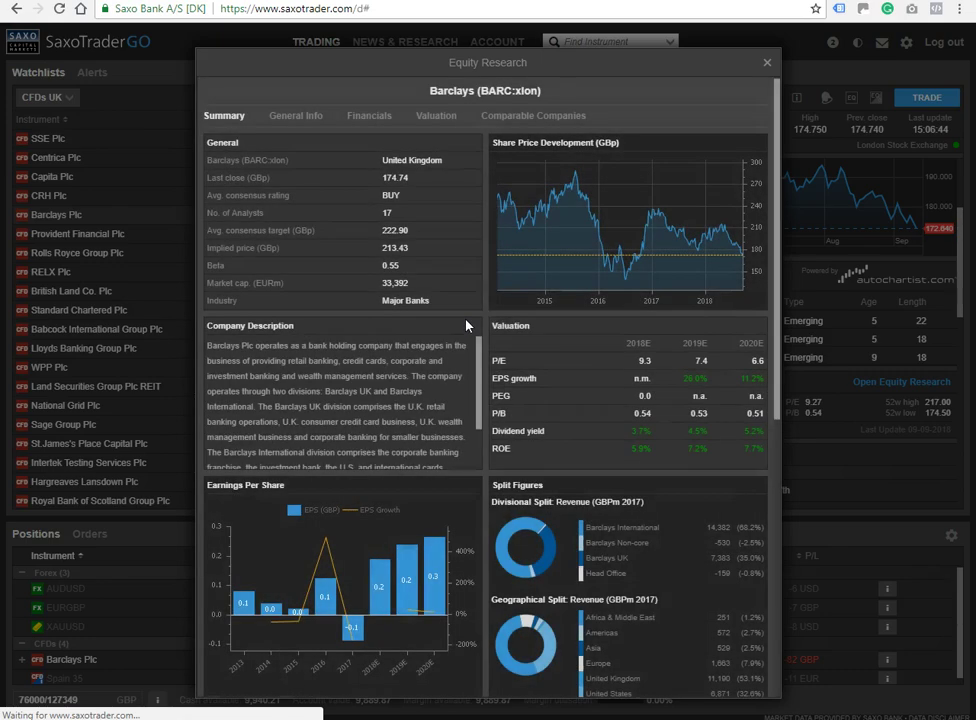
{"action": "left_click", "coordinate": [473, 310]}
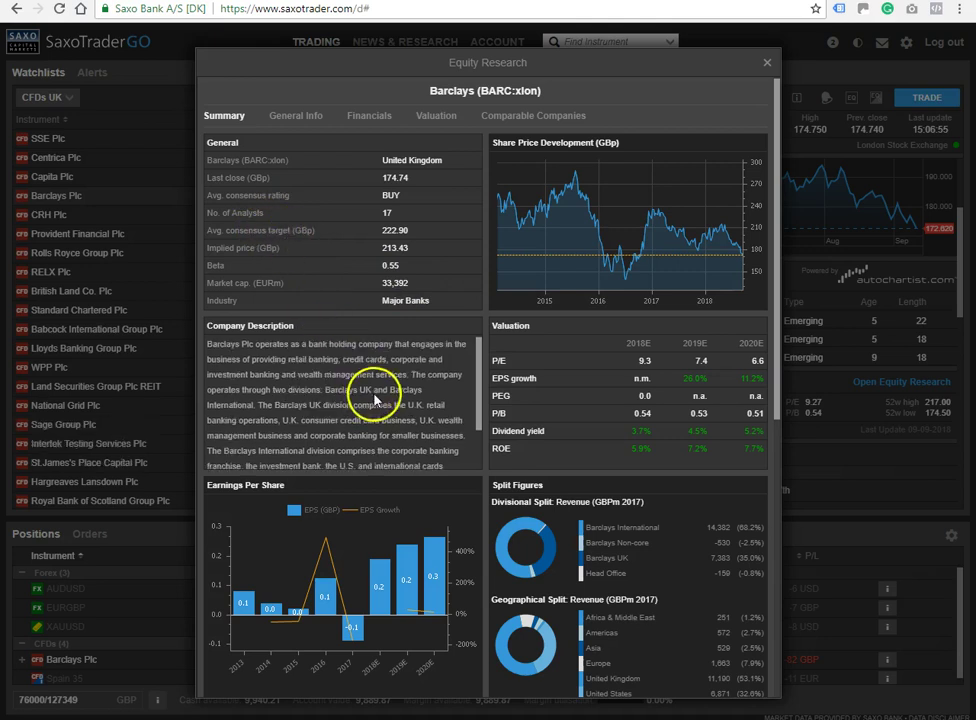
{"action": "scroll", "coordinate": [388, 338], "scroll_direction": "down", "scroll_amount": 1}
{"action": "scroll", "coordinate": [513, 443], "scroll_direction": "down", "scroll_amount": 1}
{"action": "scroll", "coordinate": [513, 443], "scroll_direction": "down", "scroll_amount": 5}
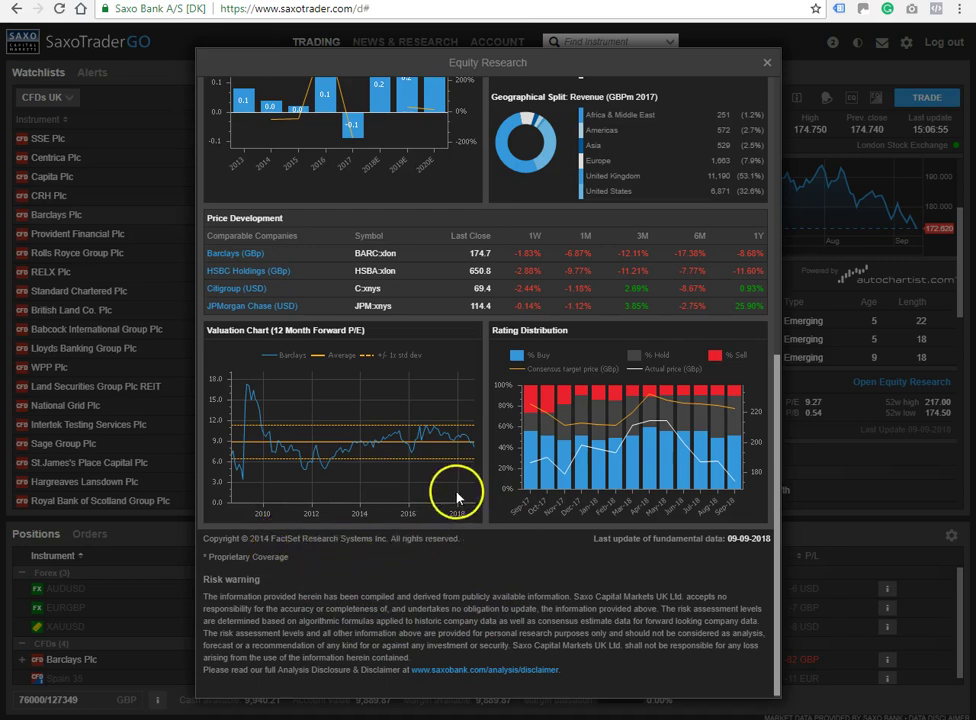
{"action": "scroll", "coordinate": [455, 497], "scroll_direction": "up", "scroll_amount": 5}
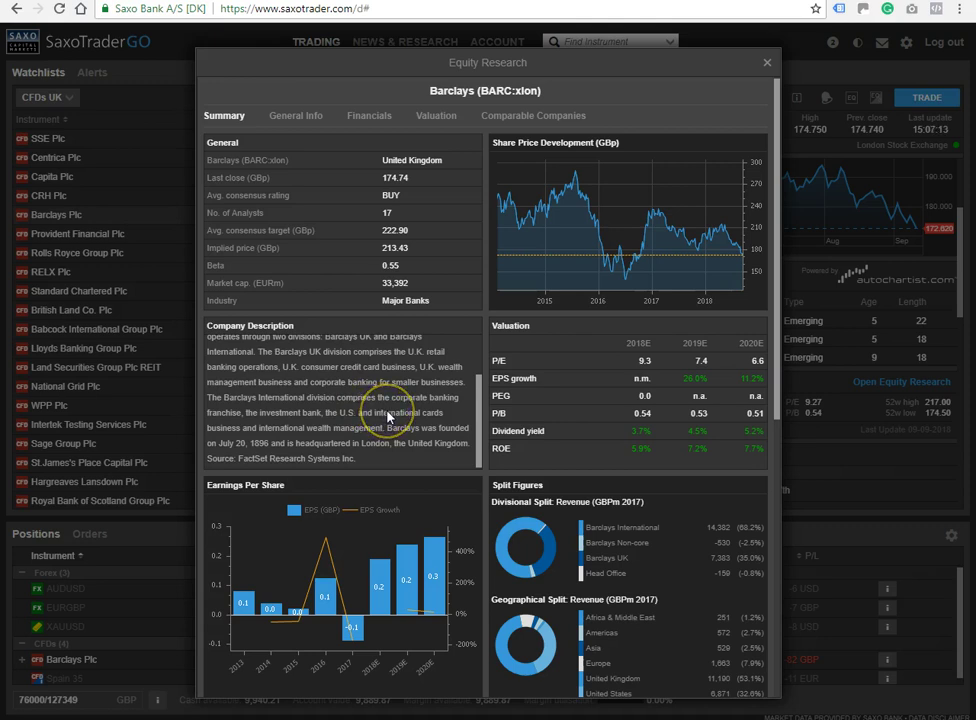
{"action": "scroll", "coordinate": [389, 418], "scroll_direction": "down", "scroll_amount": 1}
{"action": "scroll", "coordinate": [389, 418], "scroll_direction": "down", "scroll_amount": 3}
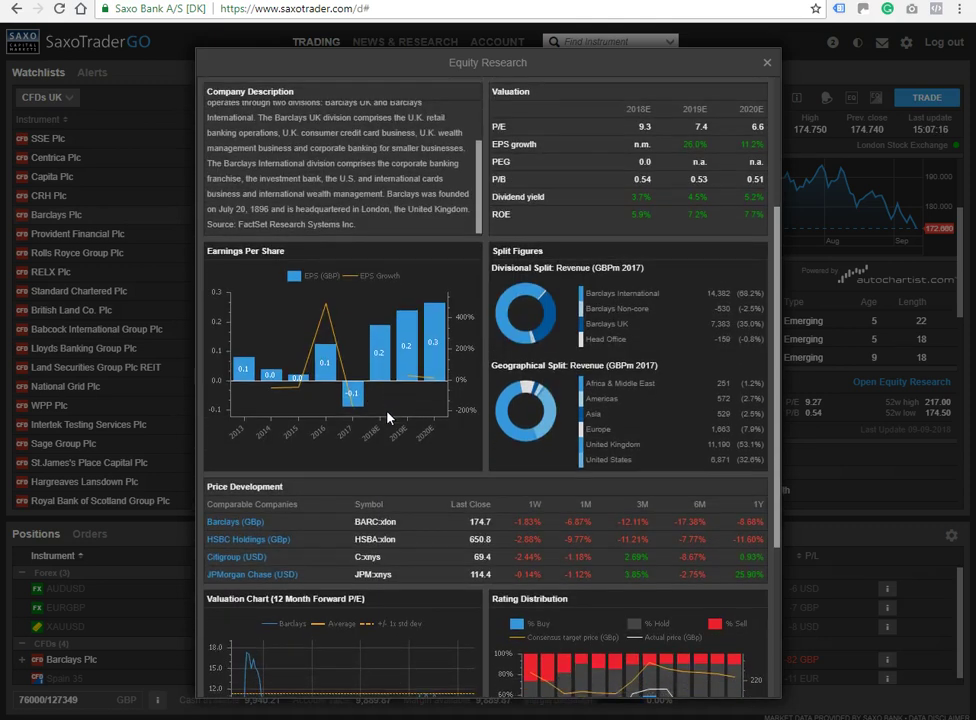
{"action": "scroll", "coordinate": [389, 418], "scroll_direction": "down", "scroll_amount": 1}
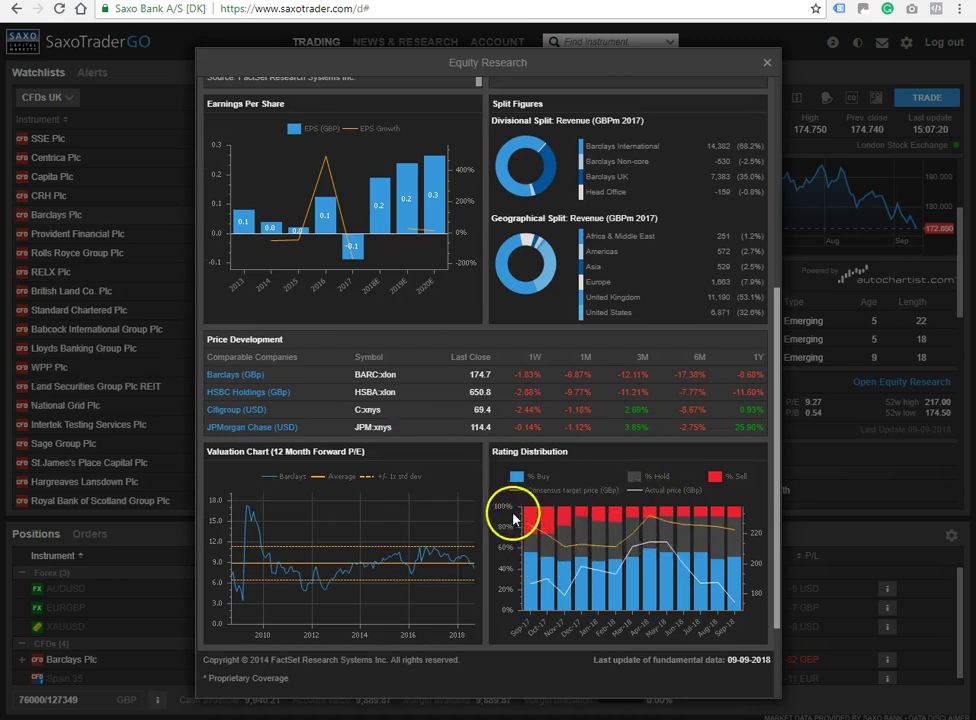
{"action": "scroll", "coordinate": [475, 388], "scroll_direction": "up", "scroll_amount": 5}
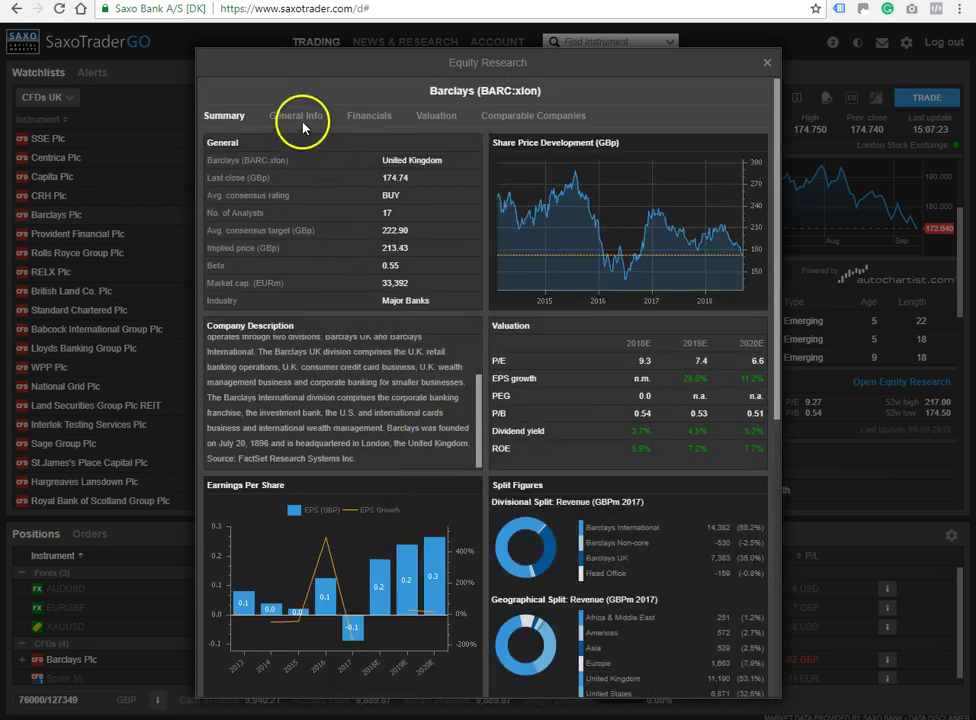
Review Barclays' General Info, Financials, Valuation and Comparable Companies peer share-price and operational tables.
{"action": "left_click", "coordinate": [298, 119]}
{"action": "left_click", "coordinate": [370, 120]}
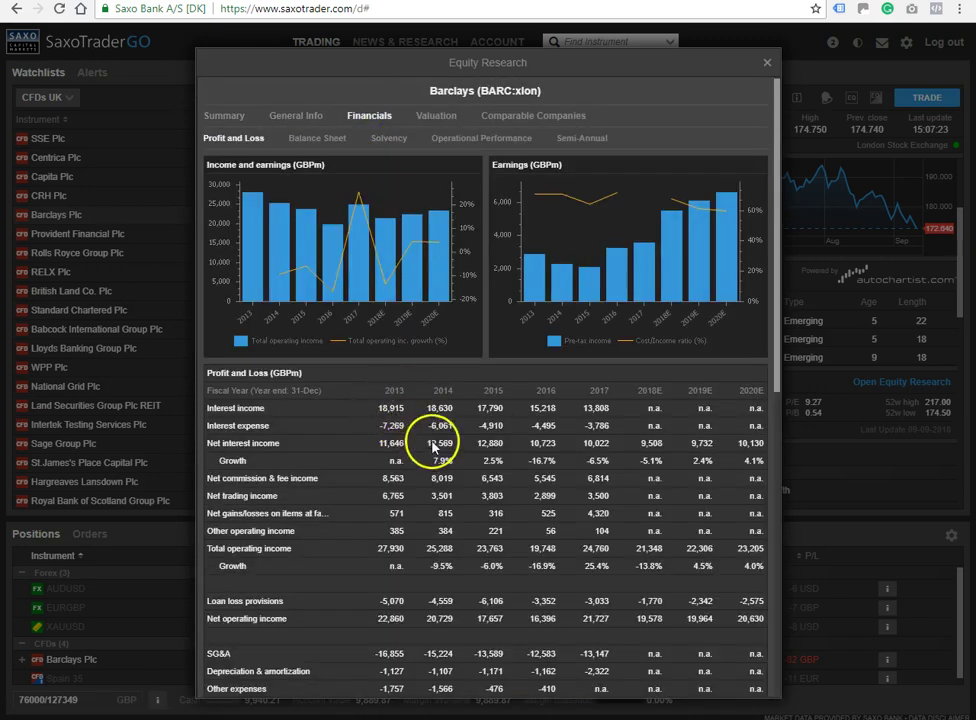
{"action": "left_click", "coordinate": [435, 117]}
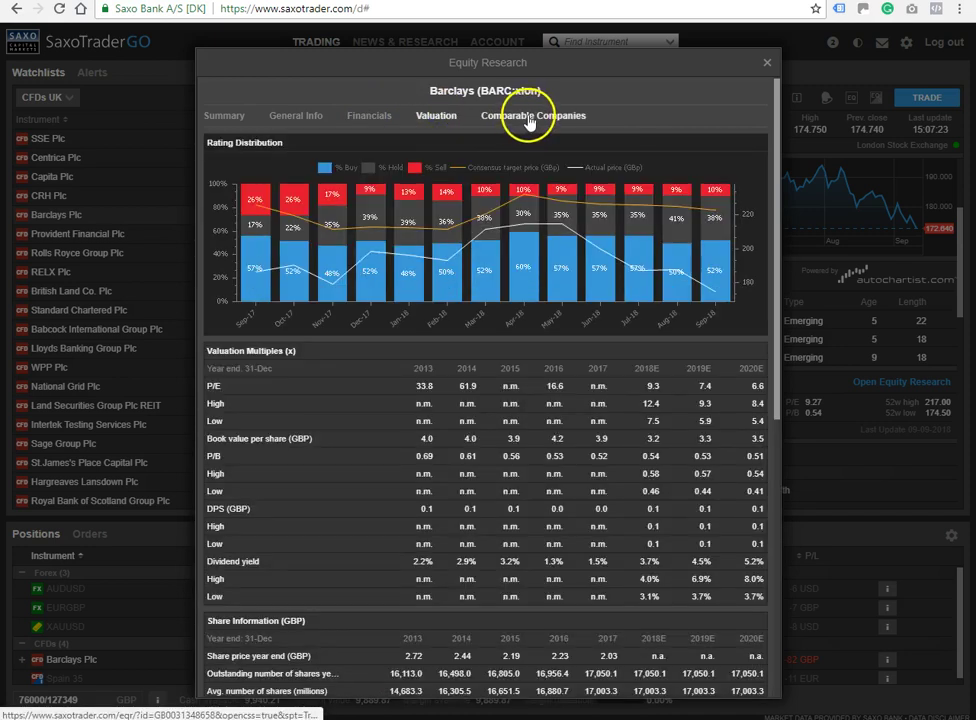
{"action": "left_click", "coordinate": [528, 118]}
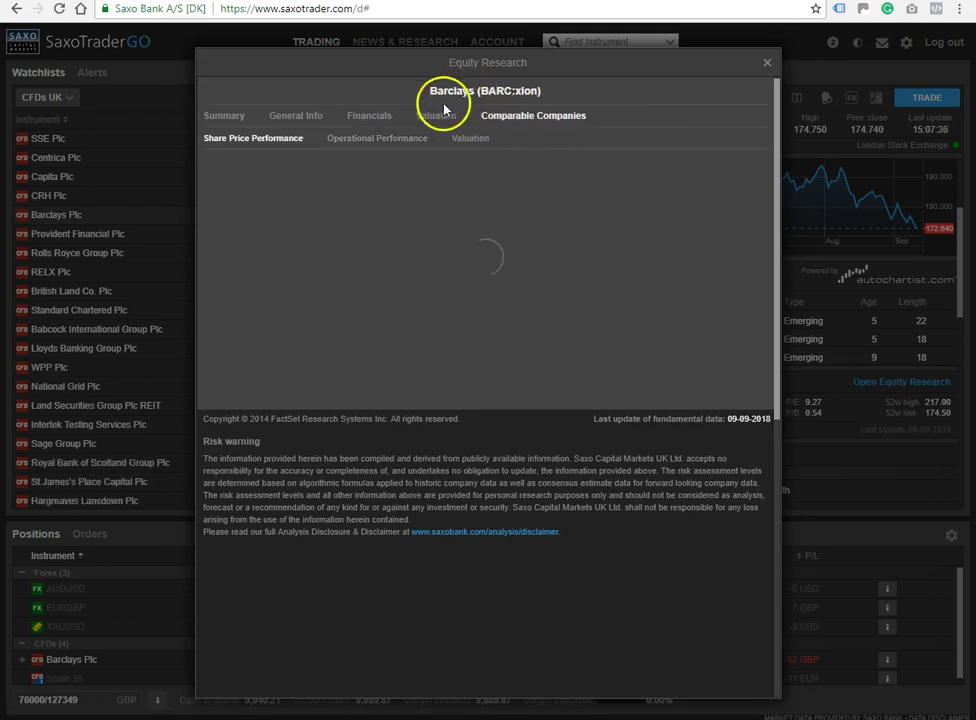
{"action": "left_click", "coordinate": [400, 138]}
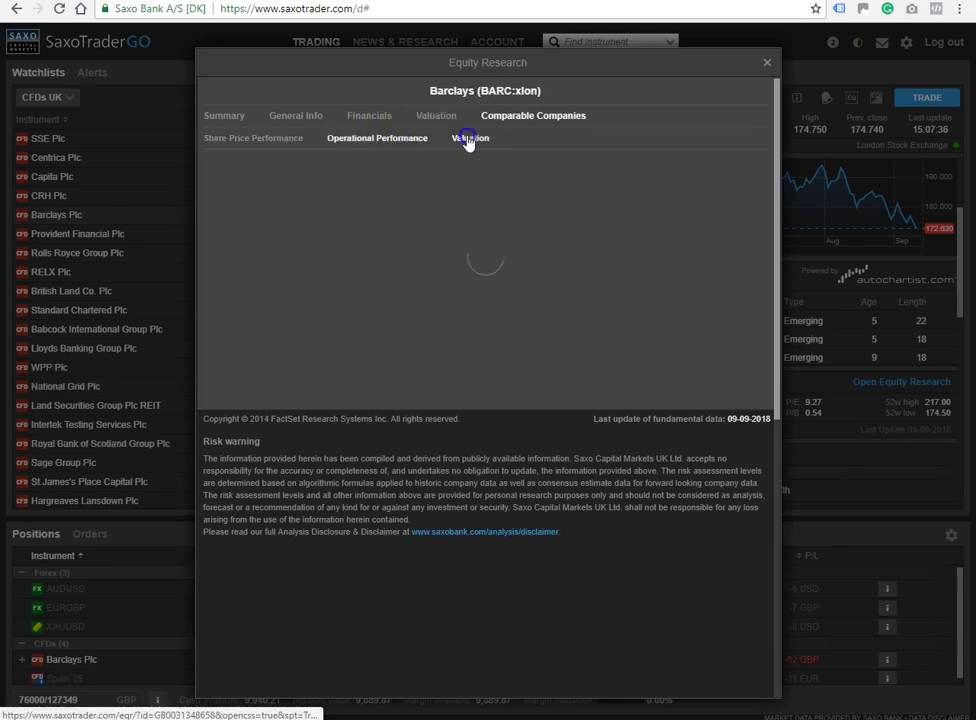
{"action": "left_click", "coordinate": [292, 140]}
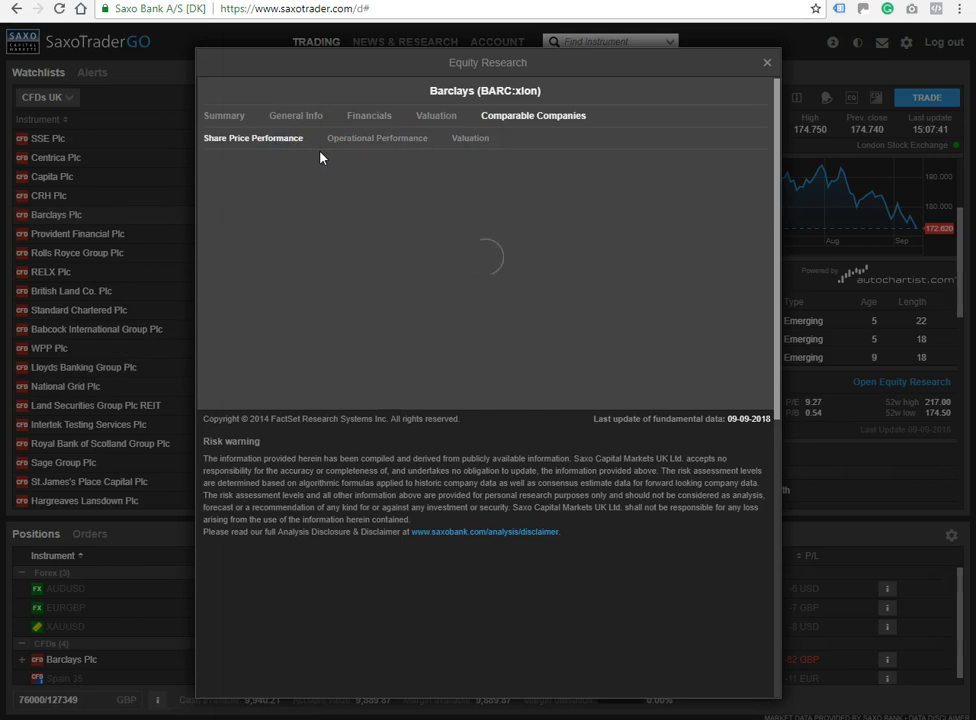
{"action": "left_click", "coordinate": [452, 120]}
{"action": "left_click", "coordinate": [500, 117]}
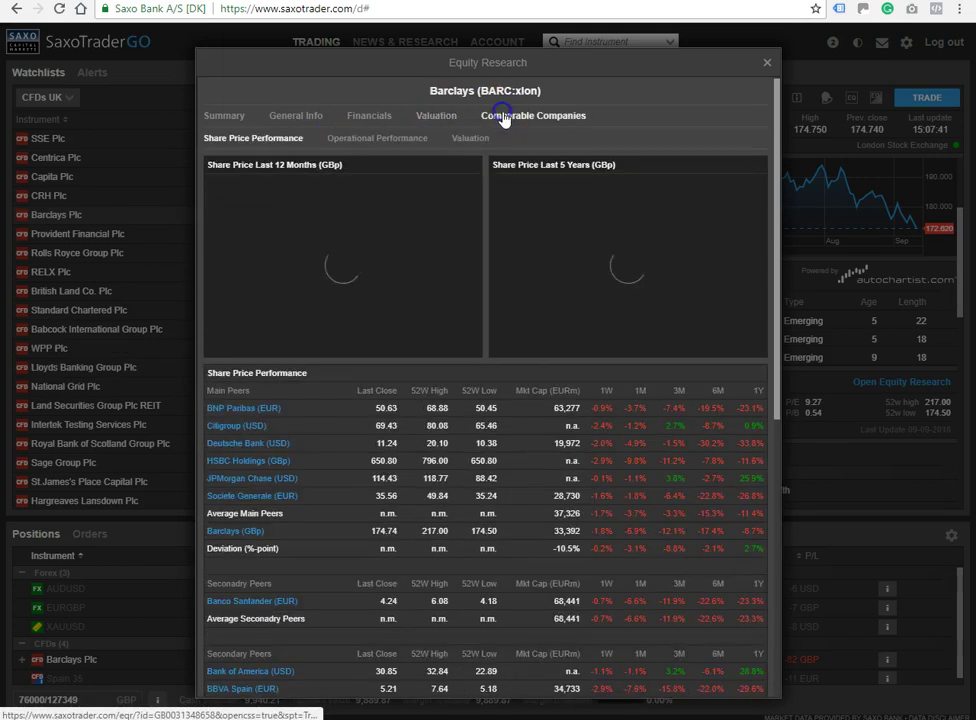